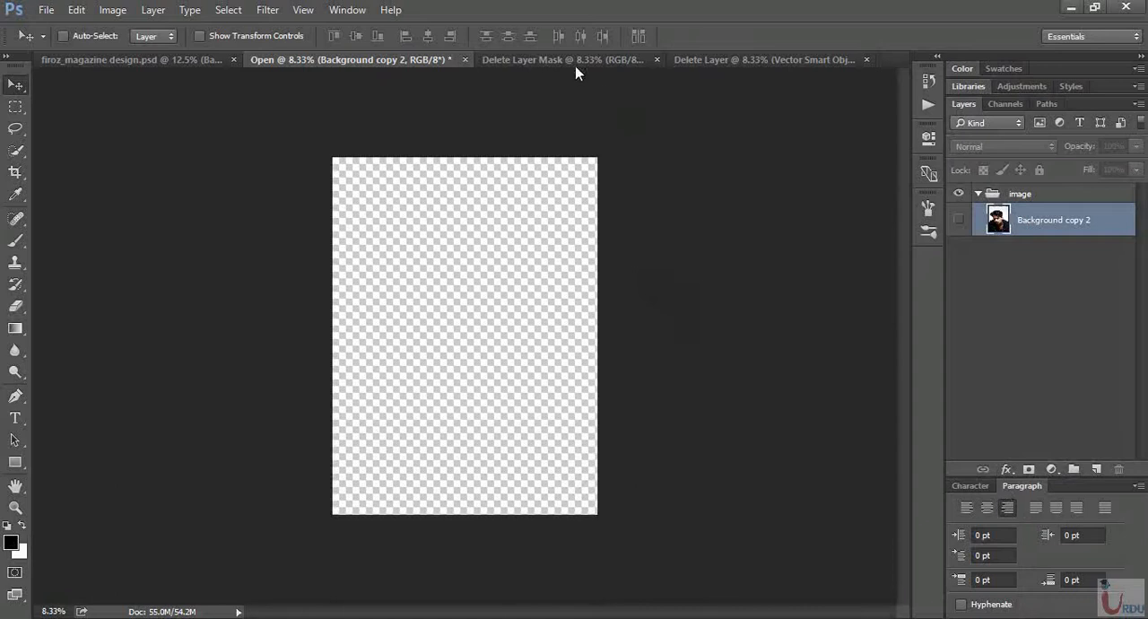
- Look at the magazine cover in the Delete Layer Mask document, and show the Background copy 2 portrait in the Open document
{"action": "left_click", "coordinate": [573, 61]}
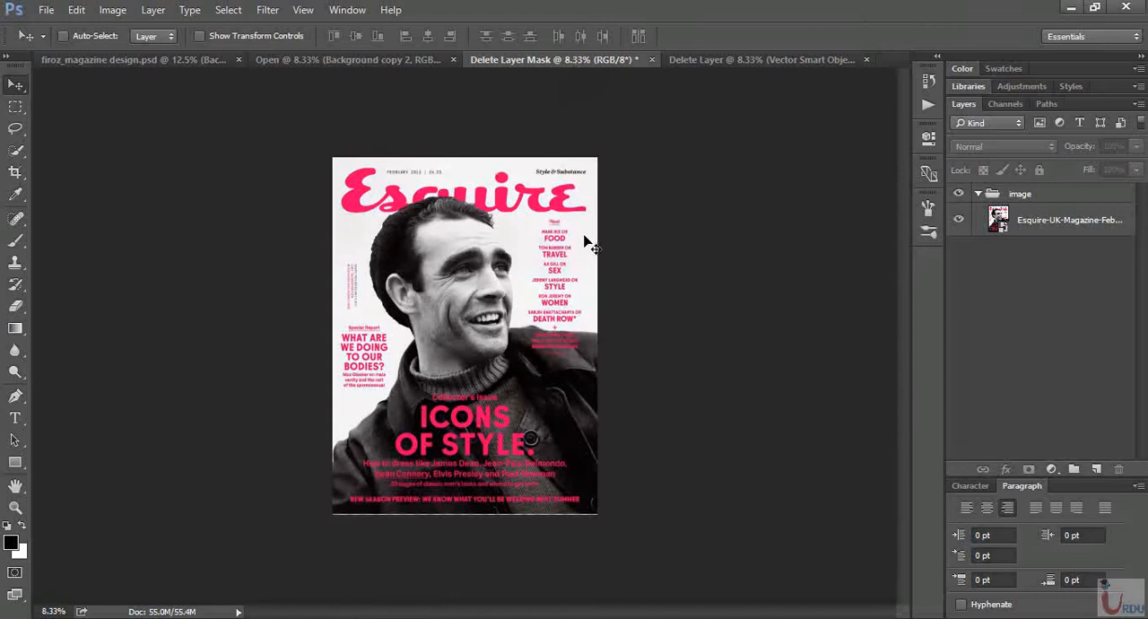
{"action": "left_click", "coordinate": [420, 60]}
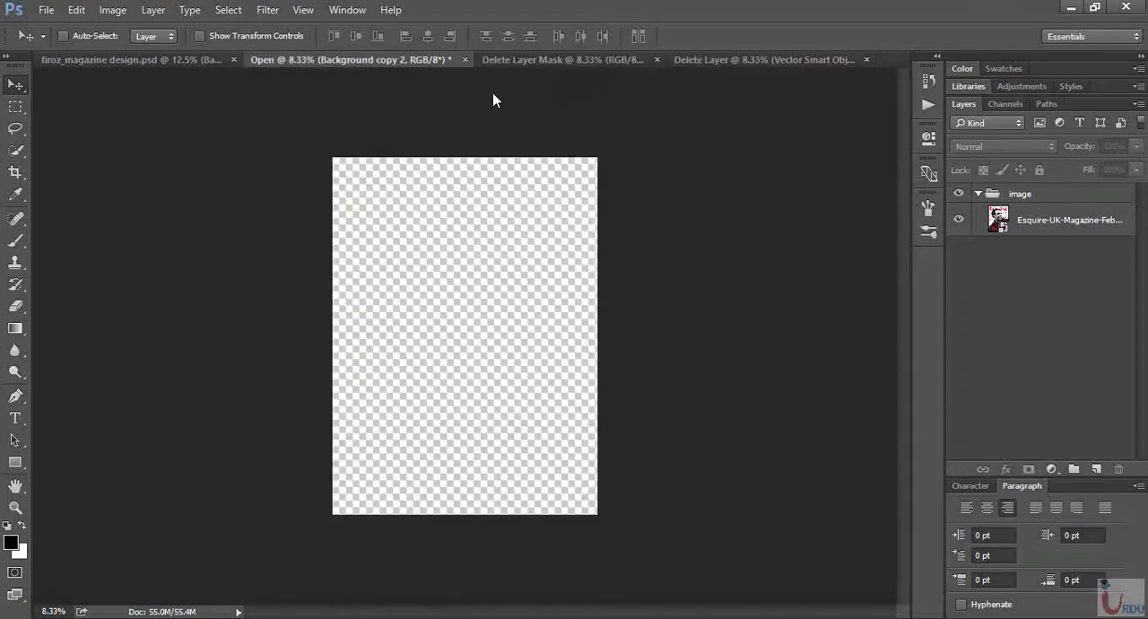
{"action": "left_click", "coordinate": [959, 221]}
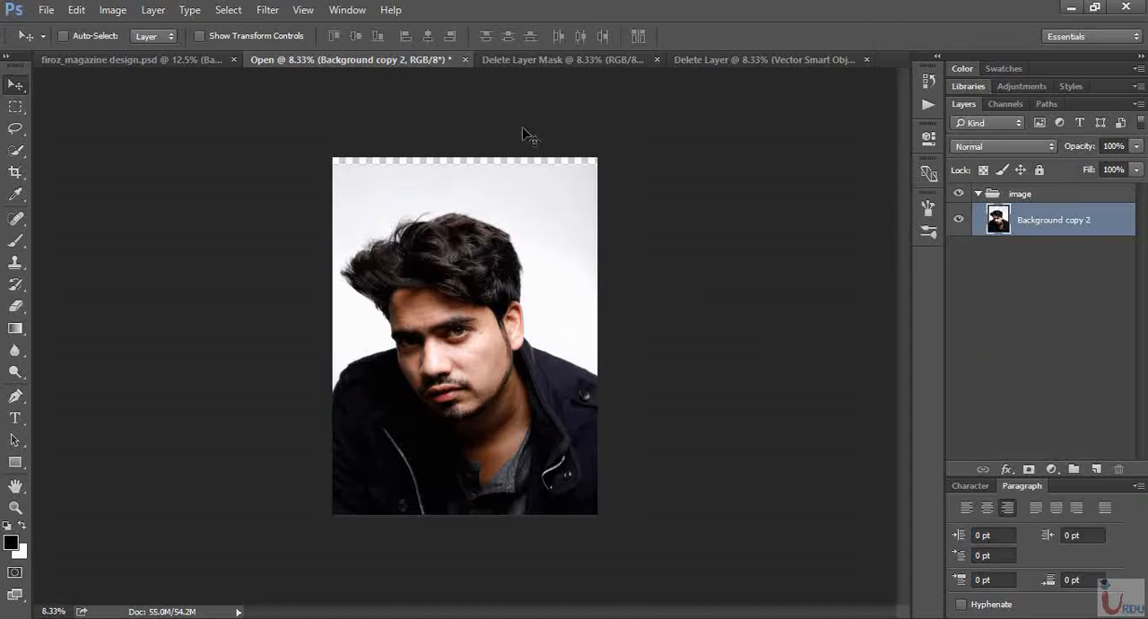
- Copy the Esquire magazine cover layer from the Delete Layer Mask document into the Open document, aligned to the canvas
{"action": "left_click", "coordinate": [543, 60]}
{"action": "left_click", "coordinate": [520, 273]}
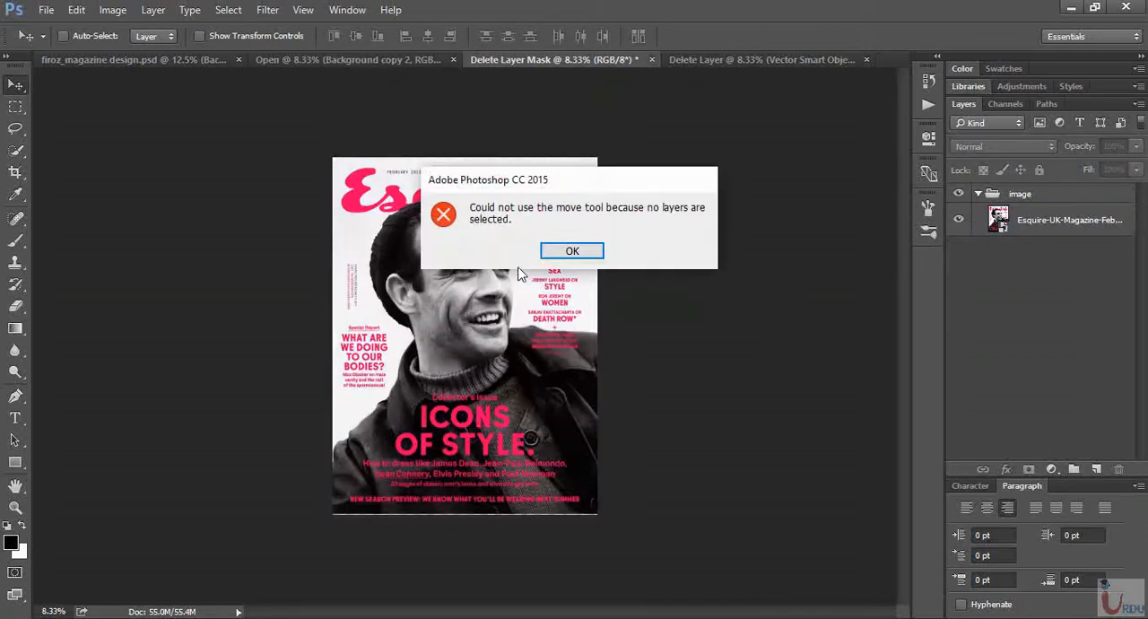
{"action": "left_click", "coordinate": [563, 255]}
{"action": "left_click", "coordinate": [1041, 224]}
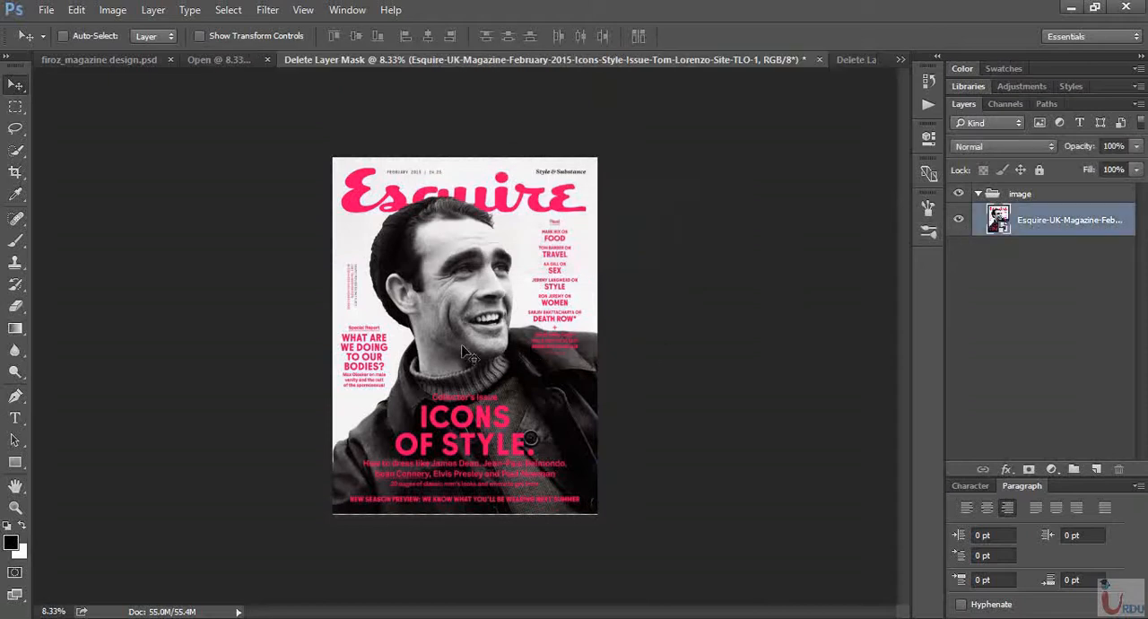
{"action": "mouse_move", "coordinate": [465, 352]}
{"action": "left_mouse_down"}
{"action": "mouse_move", "coordinate": [323, 75]}
{"action": "mouse_move", "coordinate": [240, 69]}
{"action": "mouse_move", "coordinate": [481, 359]}
{"action": "left_mouse_up"}
{"action": "key", "text": "shift"}
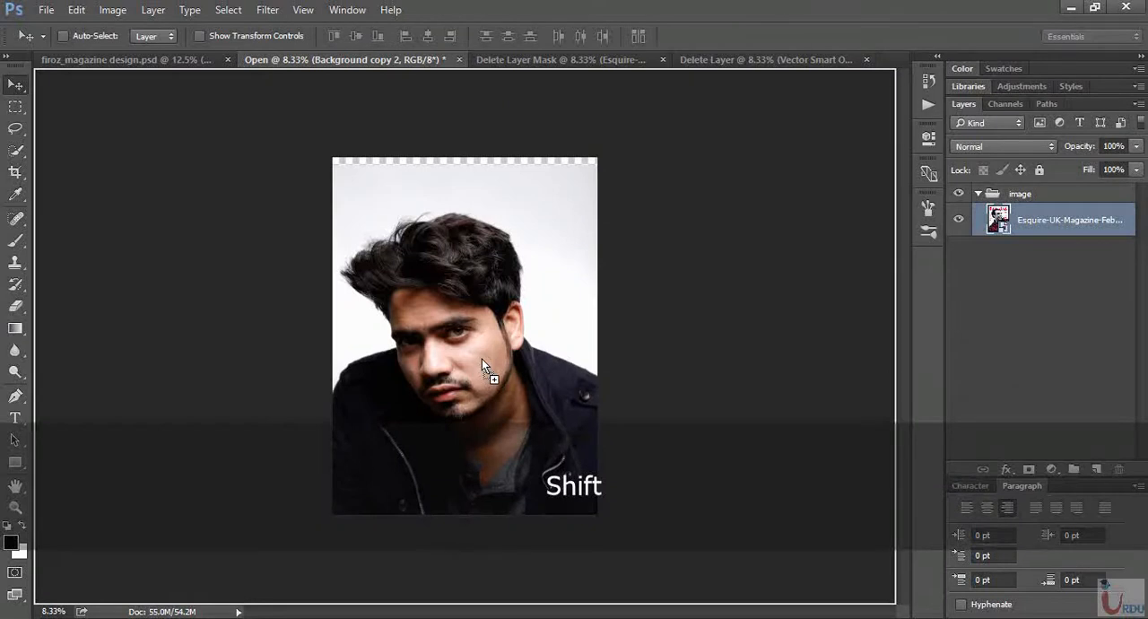
{"action": "left_click_drag", "start_coordinate": [482, 359], "coordinate": [482, 359]}
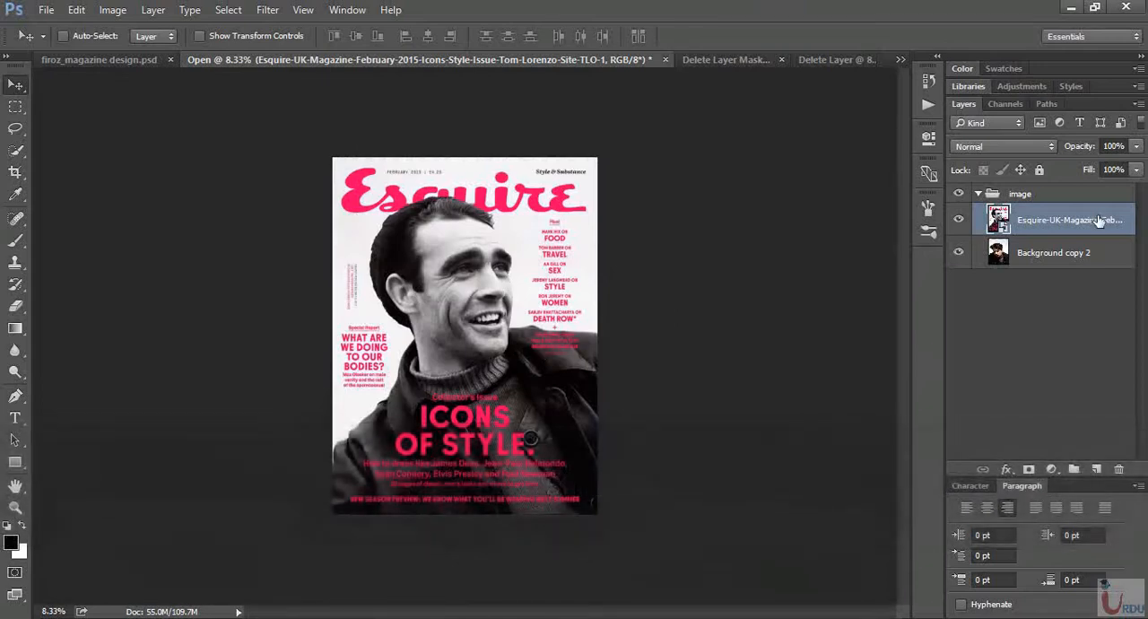
- Move the Esquire cover layer below the image group and hide the Background copy 2 portrait layer
{"action": "left_click_drag", "start_coordinate": [1101, 208], "coordinate": [1096, 273]}
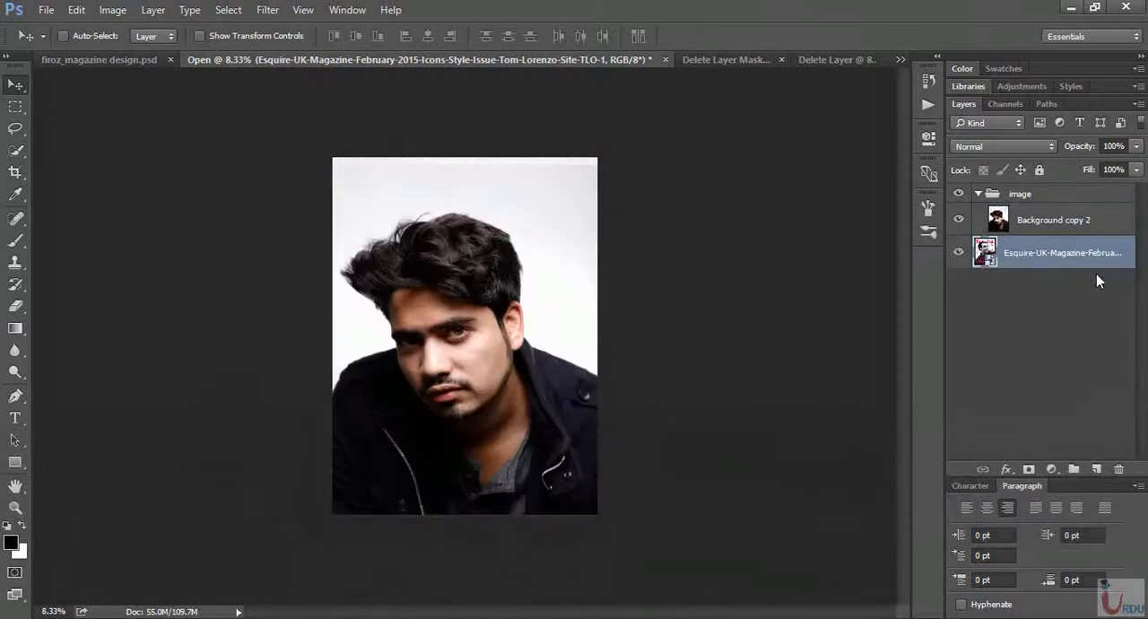
{"action": "left_click", "coordinate": [1109, 222]}
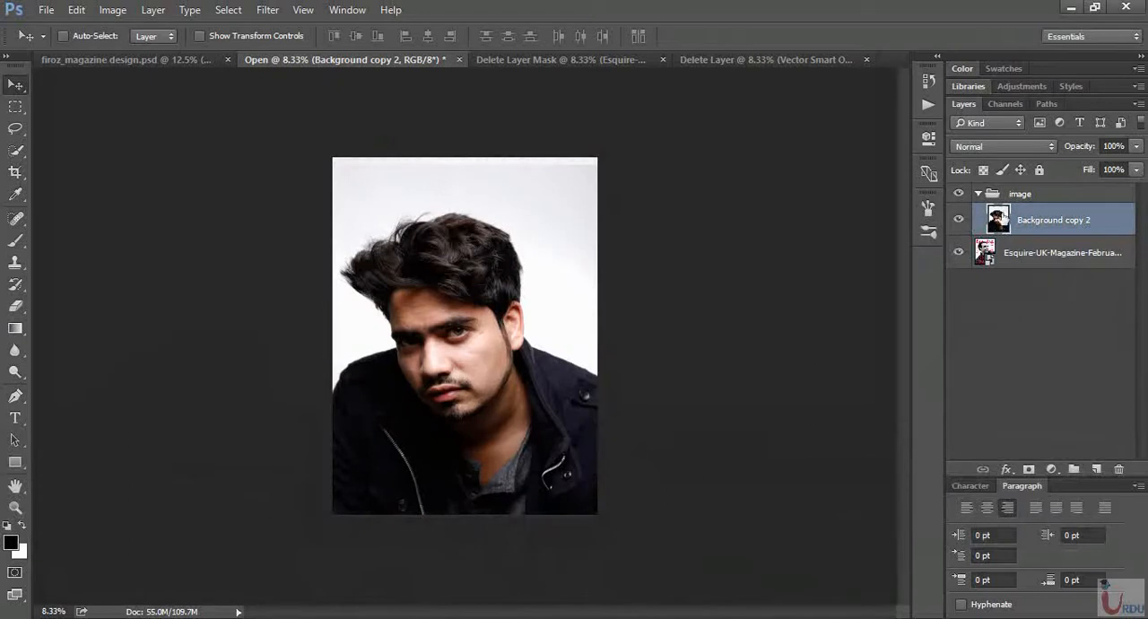
{"action": "left_click", "coordinate": [957, 220]}
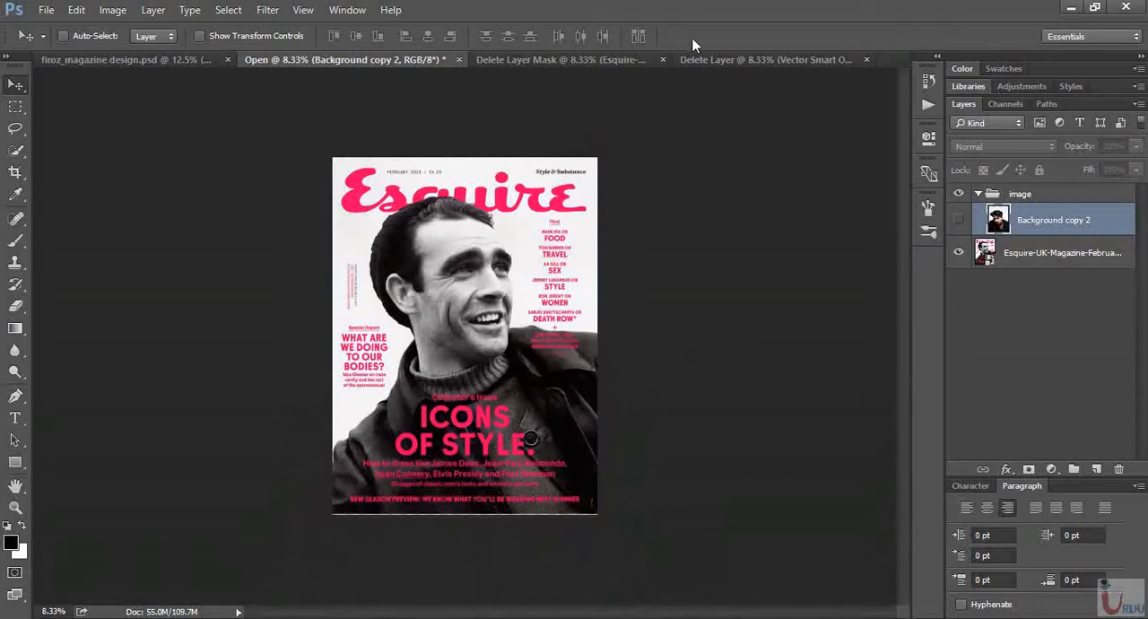
- Copy the blue Esquire logo from the Delete Layer document into the Open document and align it over the cover's pink masthead
{"action": "left_click", "coordinate": [741, 61]}
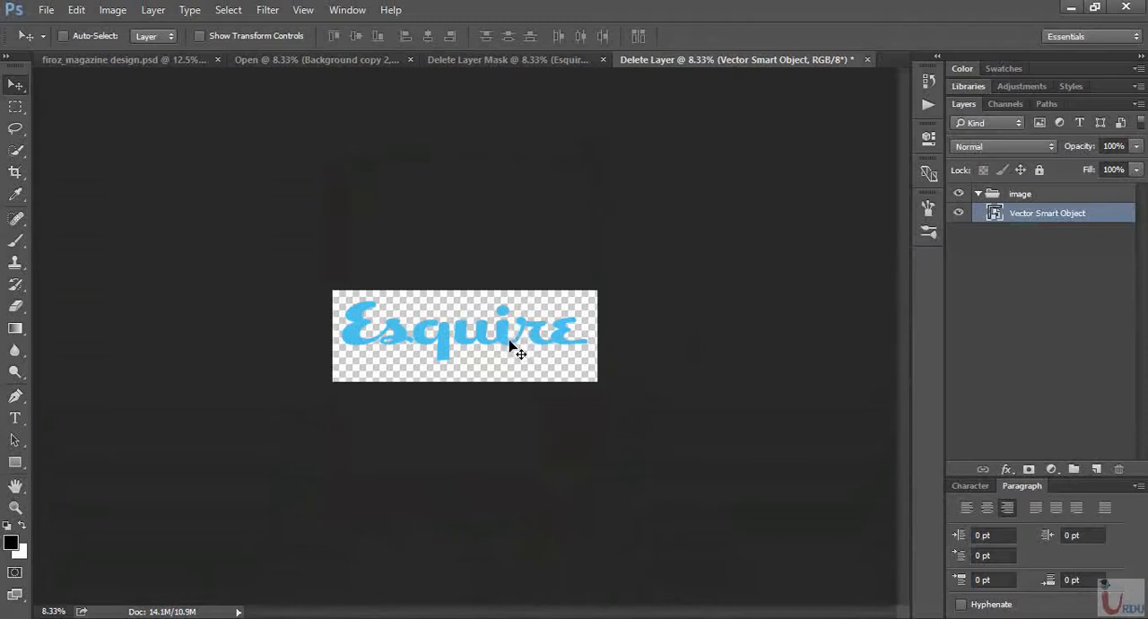
{"action": "left_click_drag", "start_coordinate": [504, 339], "coordinate": [530, 214]}
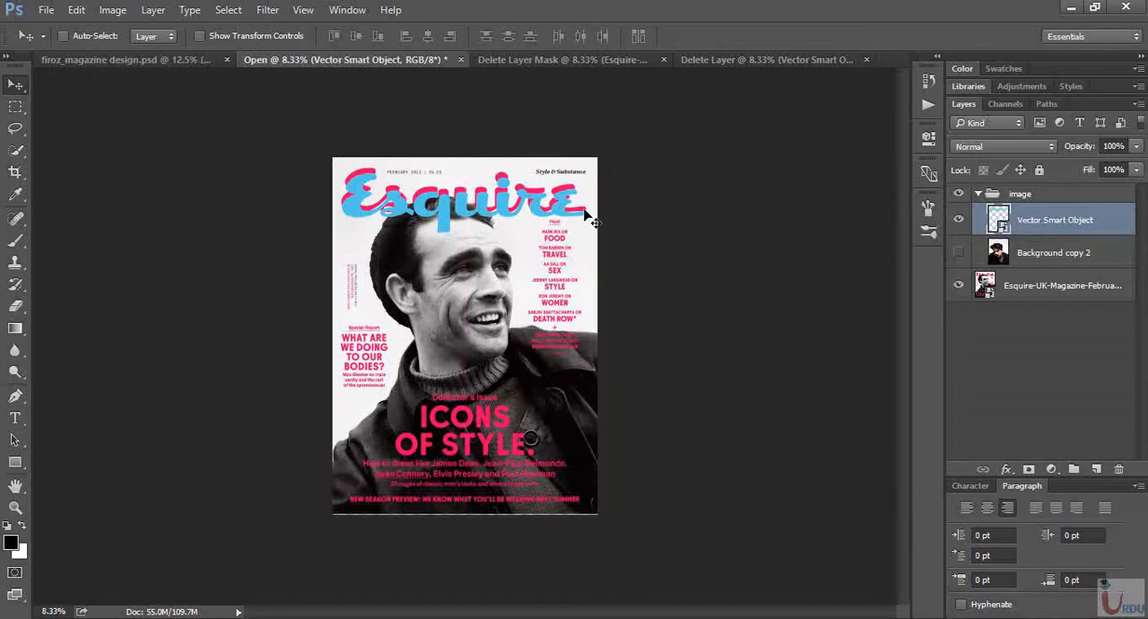
{"action": "key", "text": "Up"}
{"action": "key", "text": "Up"}
{"action": "key", "text": "Up"}
{"action": "key", "text": "Up"}
{"action": "key", "text": "Up"}
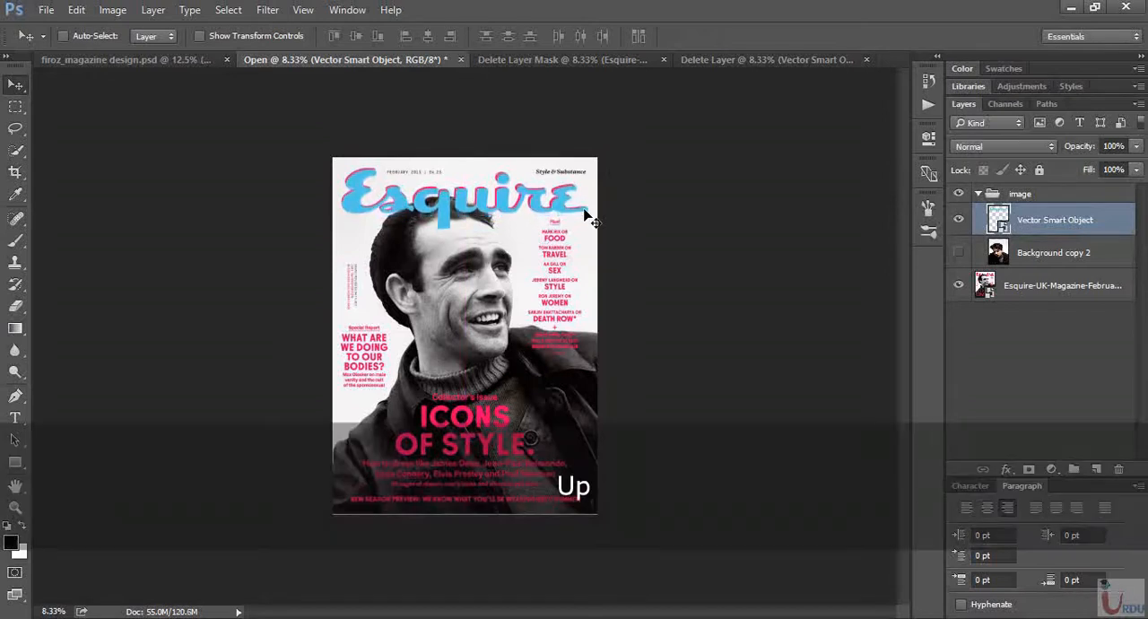
{"action": "key", "text": "Up"}
{"action": "key", "text": "Left"}
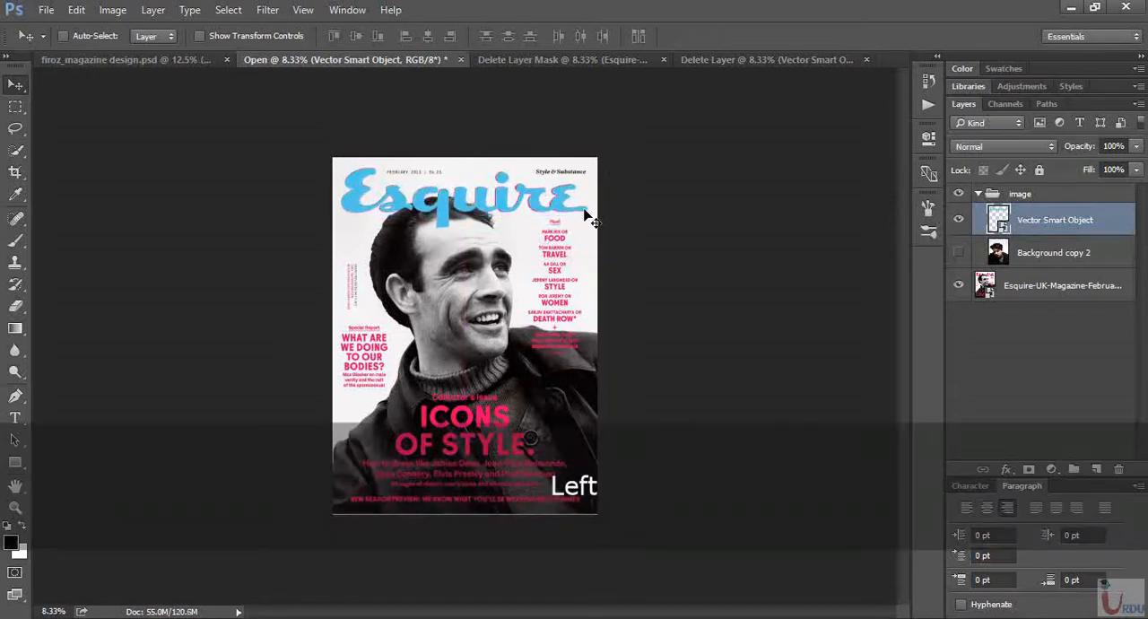
{"action": "key", "text": "Left"}
{"action": "key", "text": "Down"}
{"action": "key", "text": "Right"}
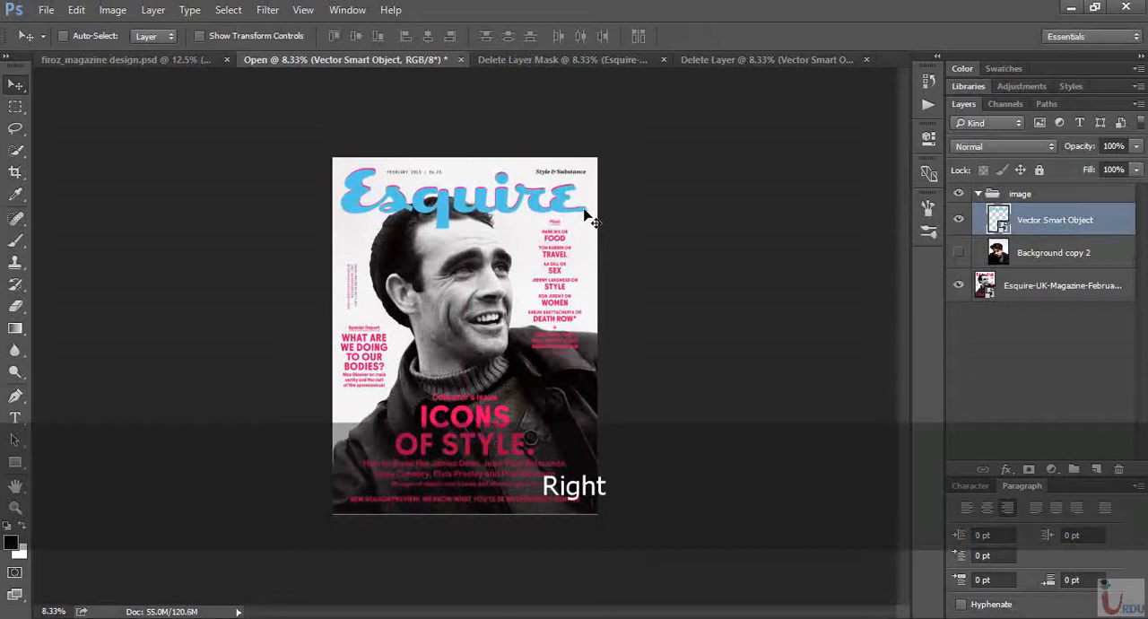
{"action": "key", "text": "Up"}
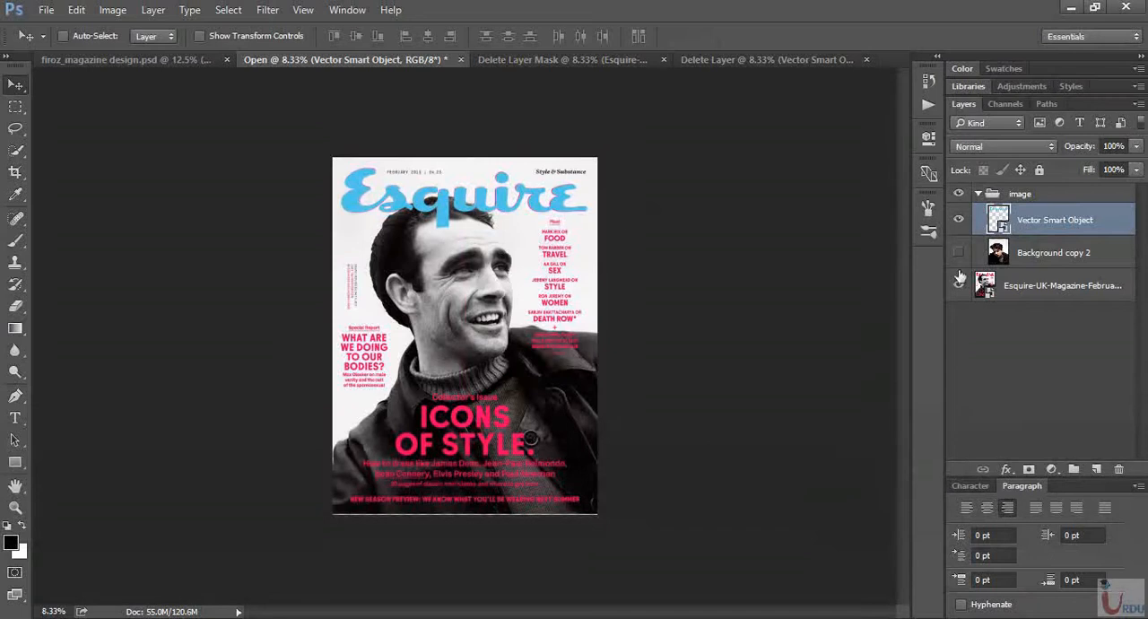
- Add a white (ffffff) Solid Color fill layer above the Esquire cover and set its opacity to 77%
{"action": "left_click", "coordinate": [1042, 291]}
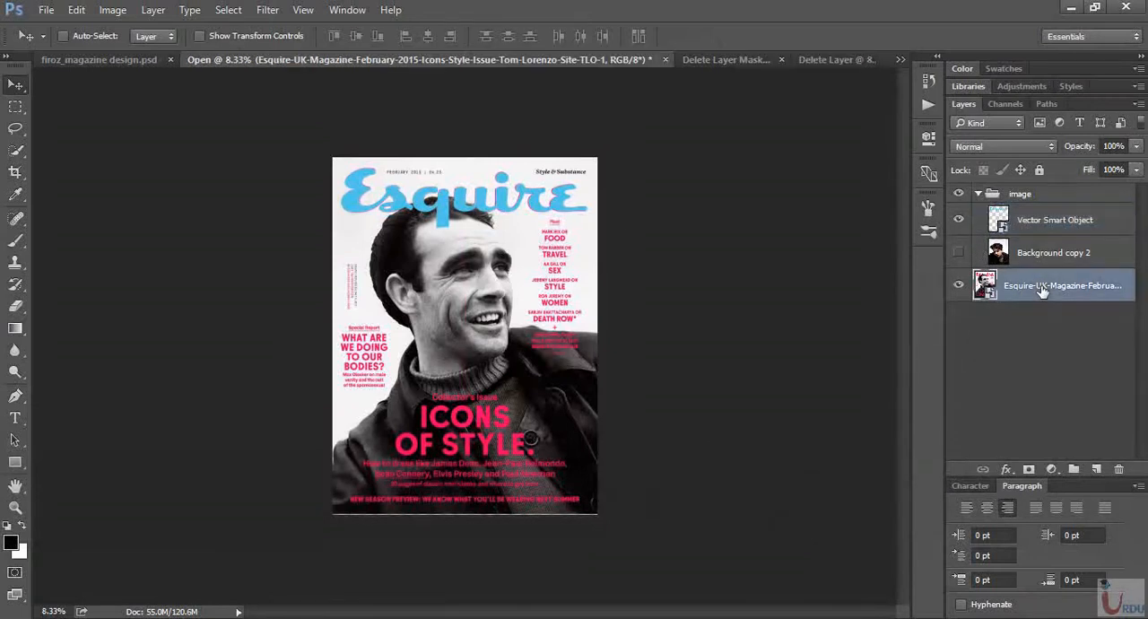
{"action": "left_click", "coordinate": [1051, 470]}
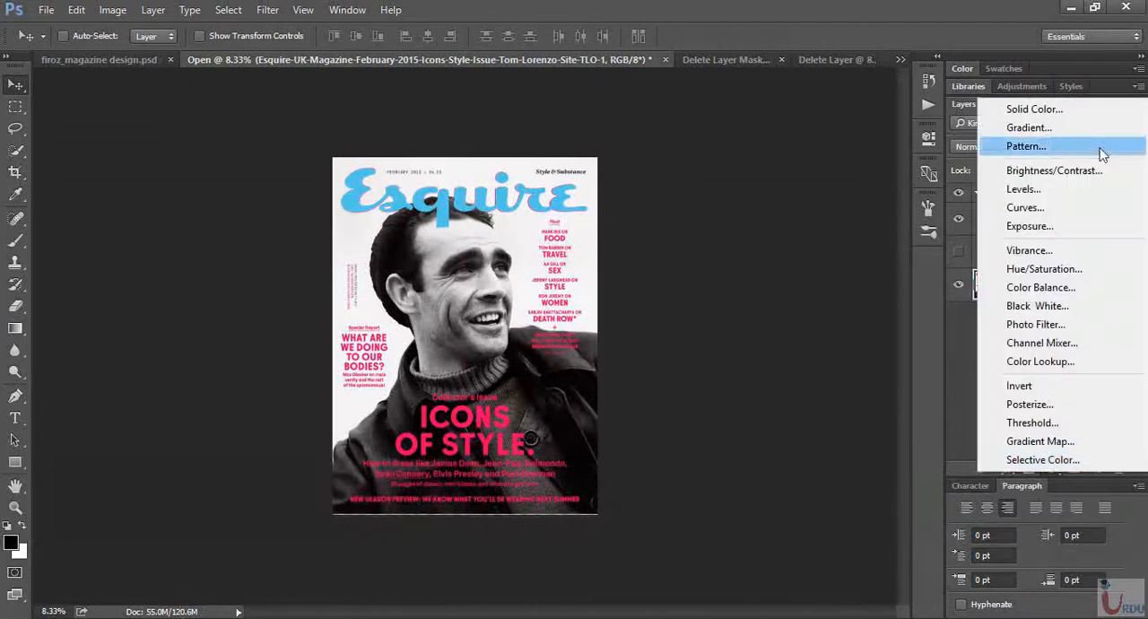
{"action": "left_click", "coordinate": [1082, 108]}
{"action": "left_click_drag", "start_coordinate": [748, 280], "coordinate": [580, 199]}
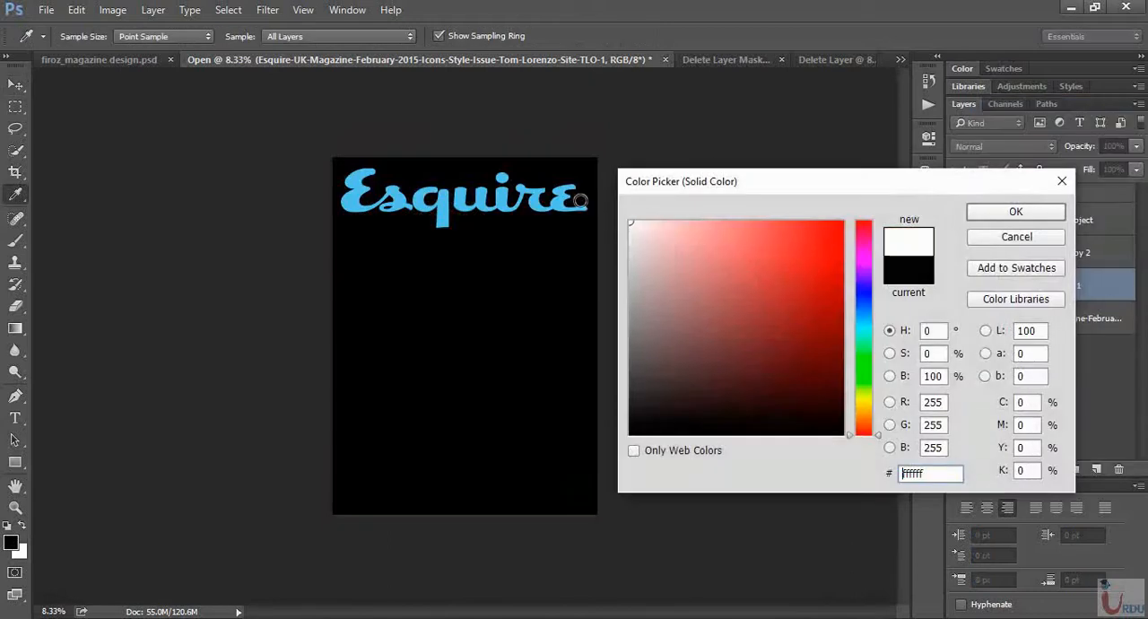
{"action": "left_click", "coordinate": [1015, 211]}
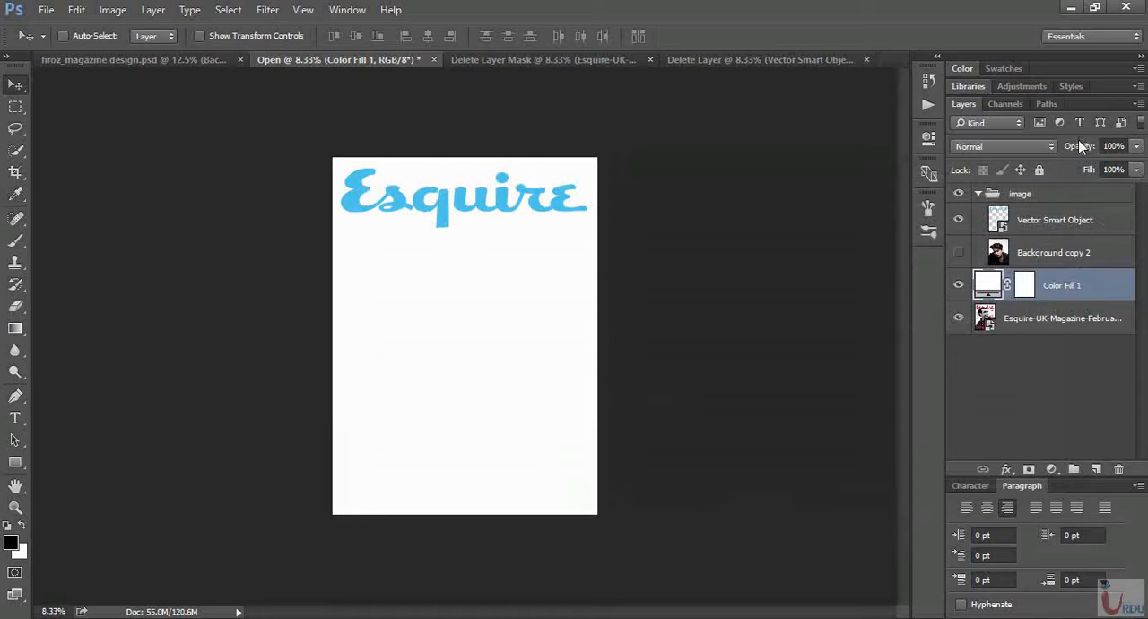
{"action": "left_click_drag", "start_coordinate": [1083, 148], "coordinate": [1062, 150]}
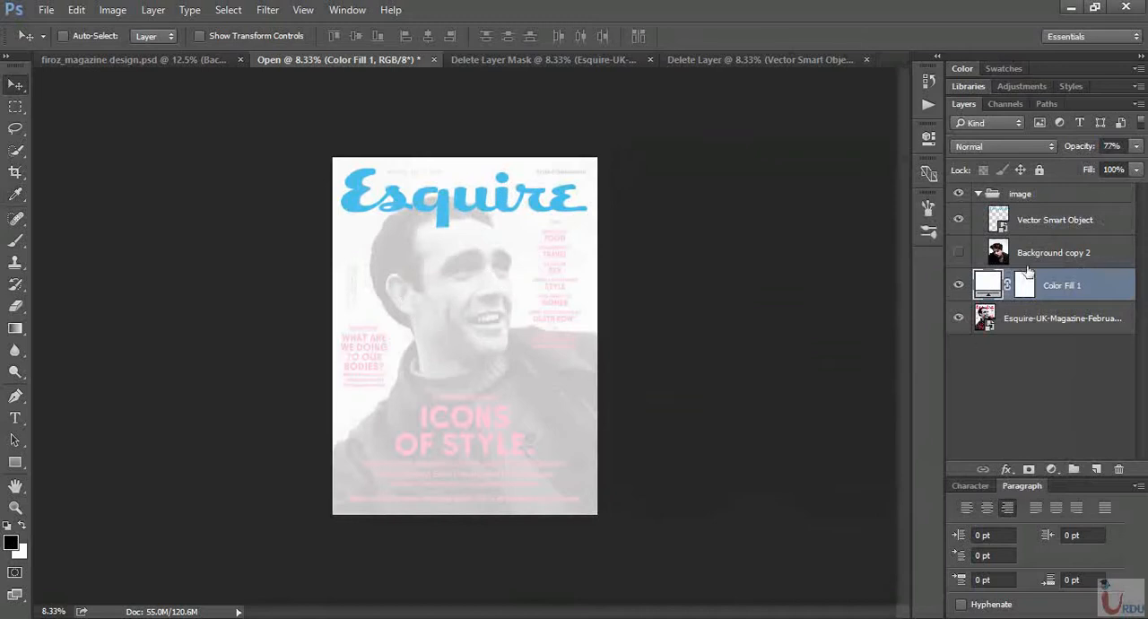
- Compare the portrait with the original cover by toggling layers, leaving the blue logo hidden and the portrait and white fill shown
{"action": "left_click", "coordinate": [1050, 254]}
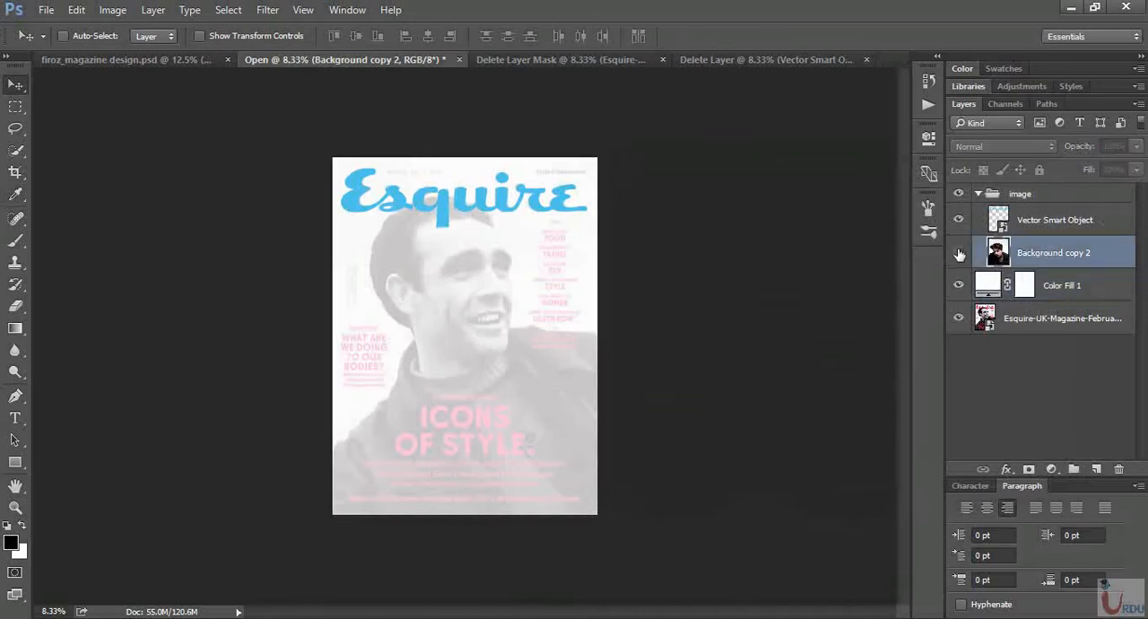
{"action": "left_click", "coordinate": [956, 254]}
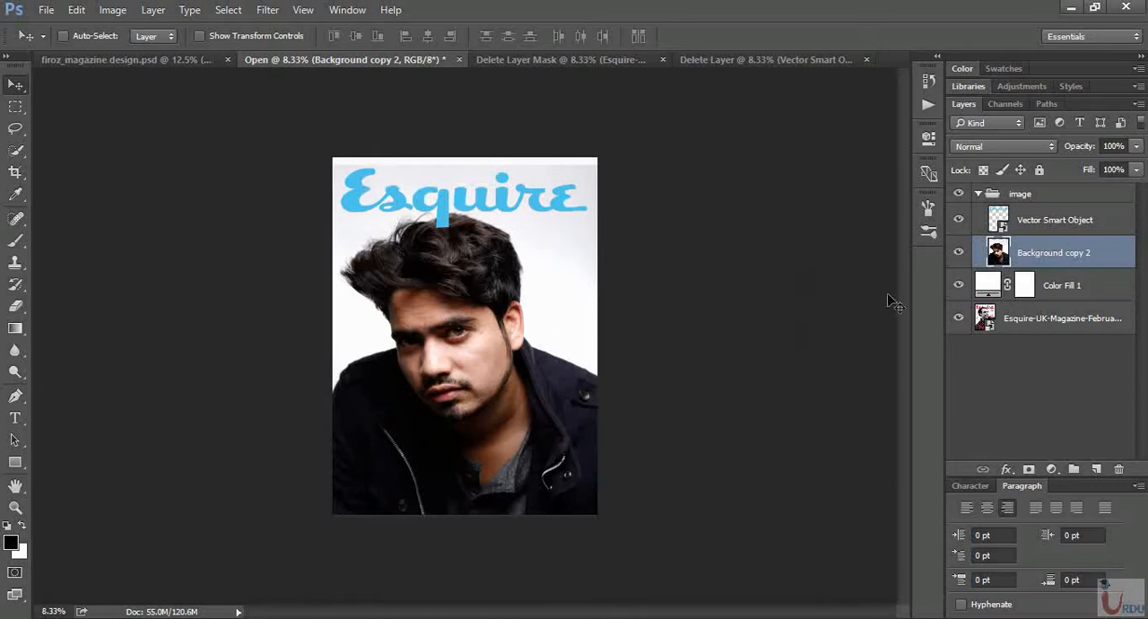
{"action": "left_click", "coordinate": [958, 253]}
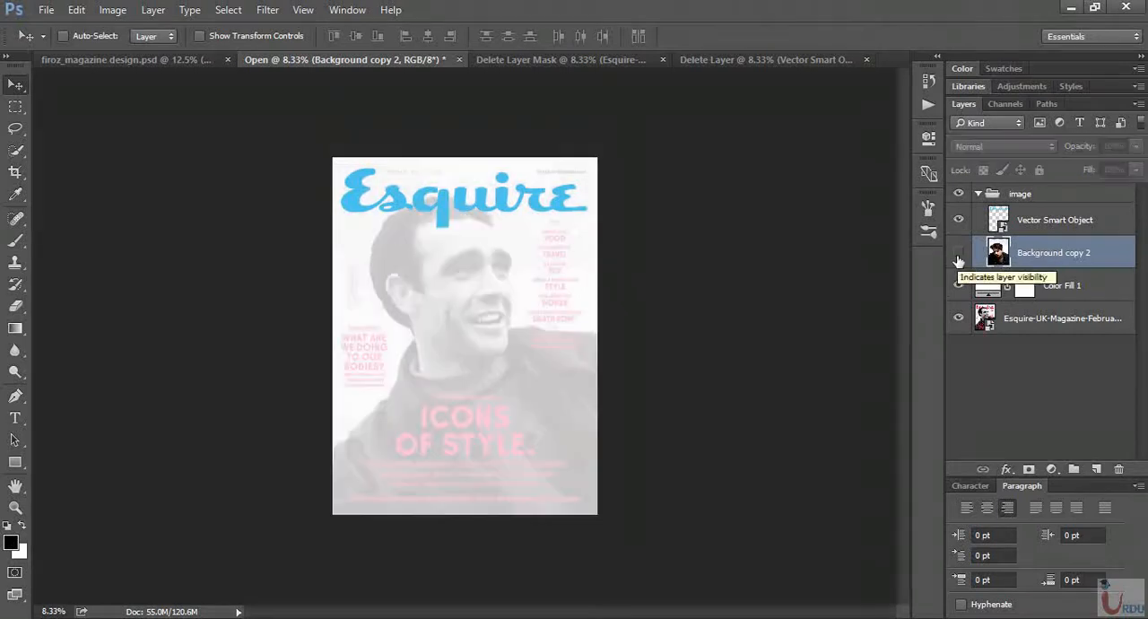
{"action": "left_click", "coordinate": [958, 285]}
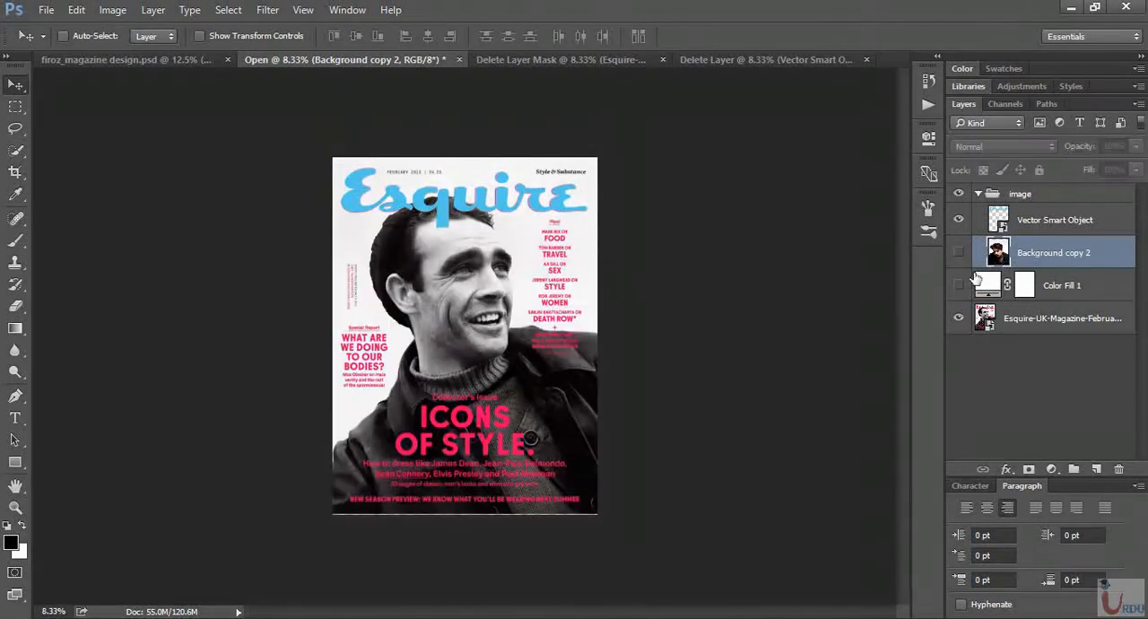
{"action": "left_click", "coordinate": [958, 219]}
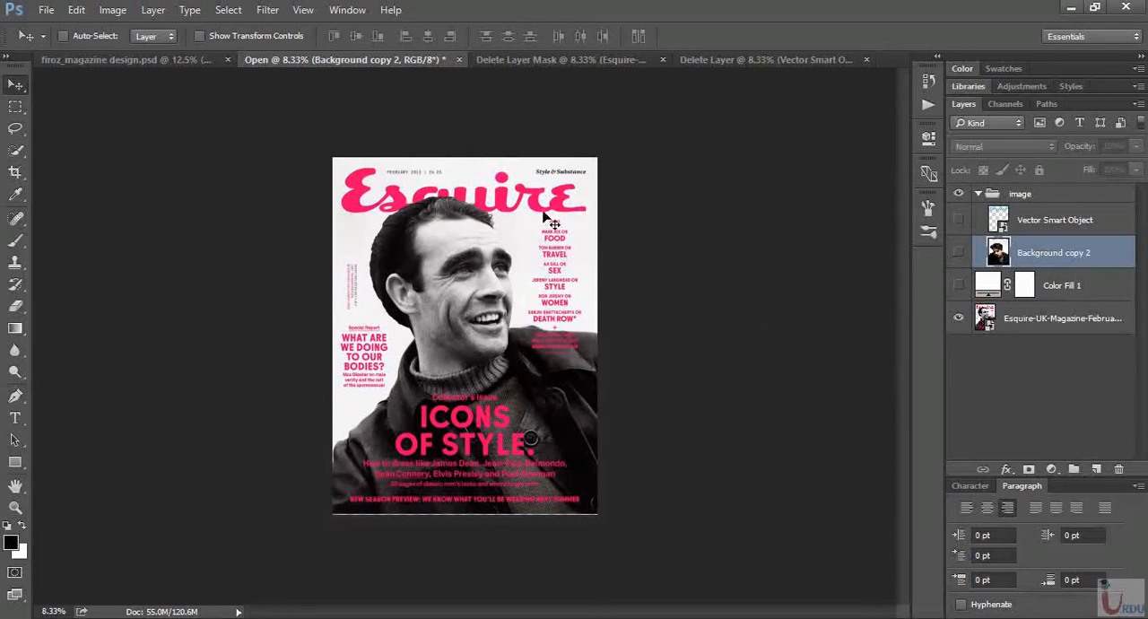
{"action": "left_click", "coordinate": [958, 285]}
{"action": "left_click", "coordinate": [958, 252]}
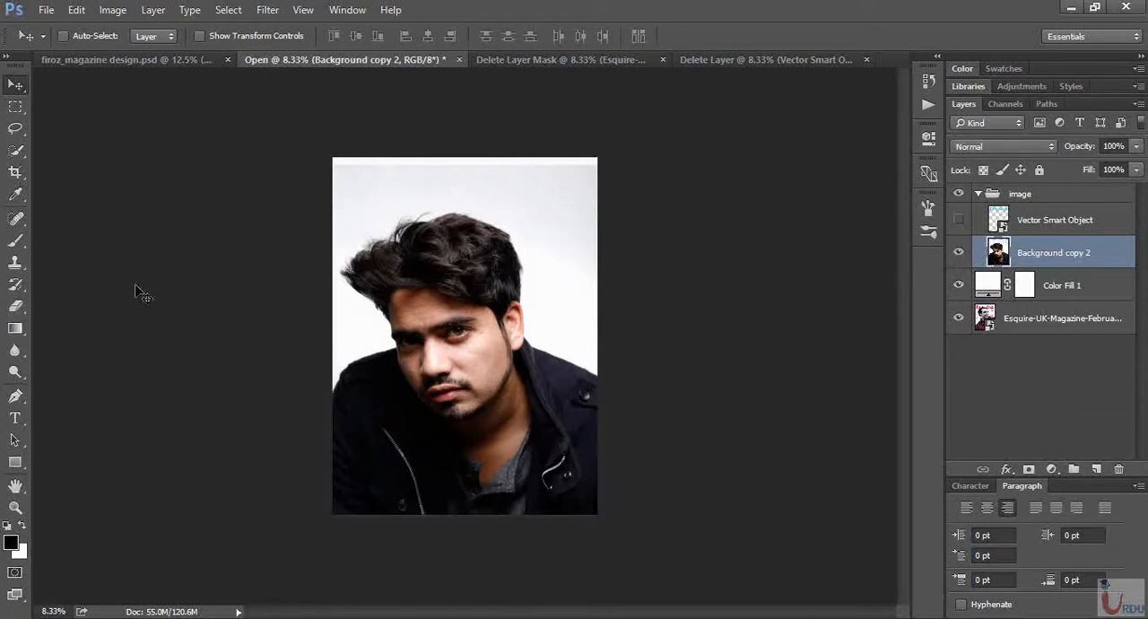
- Select the light background around the man on the Background copy 2 layer with the Magic Wand tool
{"action": "left_click", "coordinate": [15, 150]}
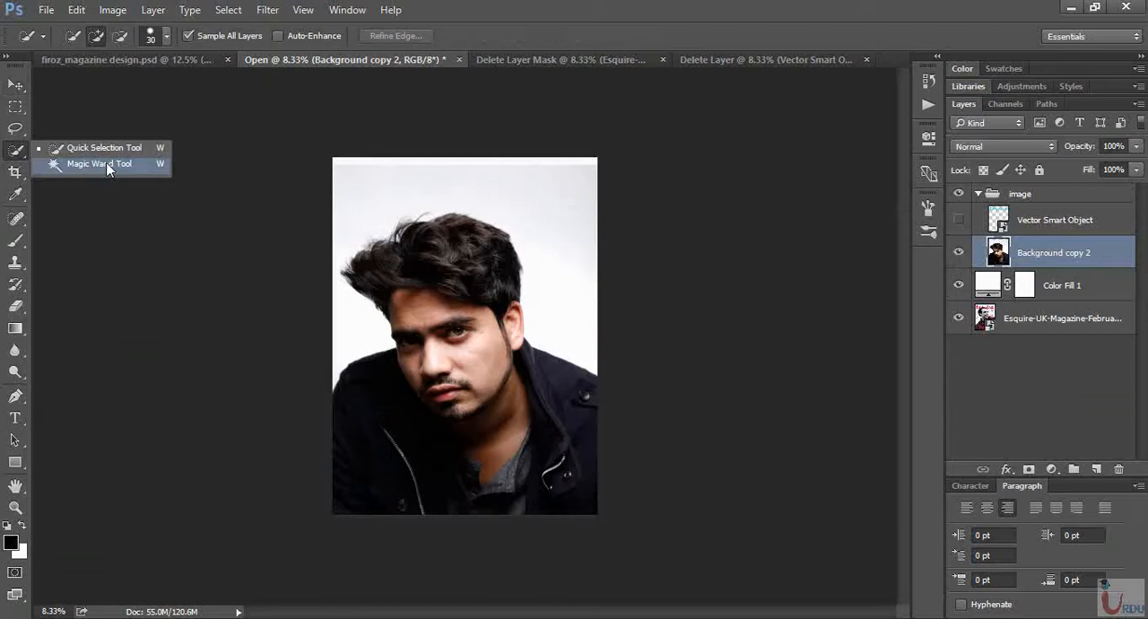
{"action": "left_click", "coordinate": [98, 164]}
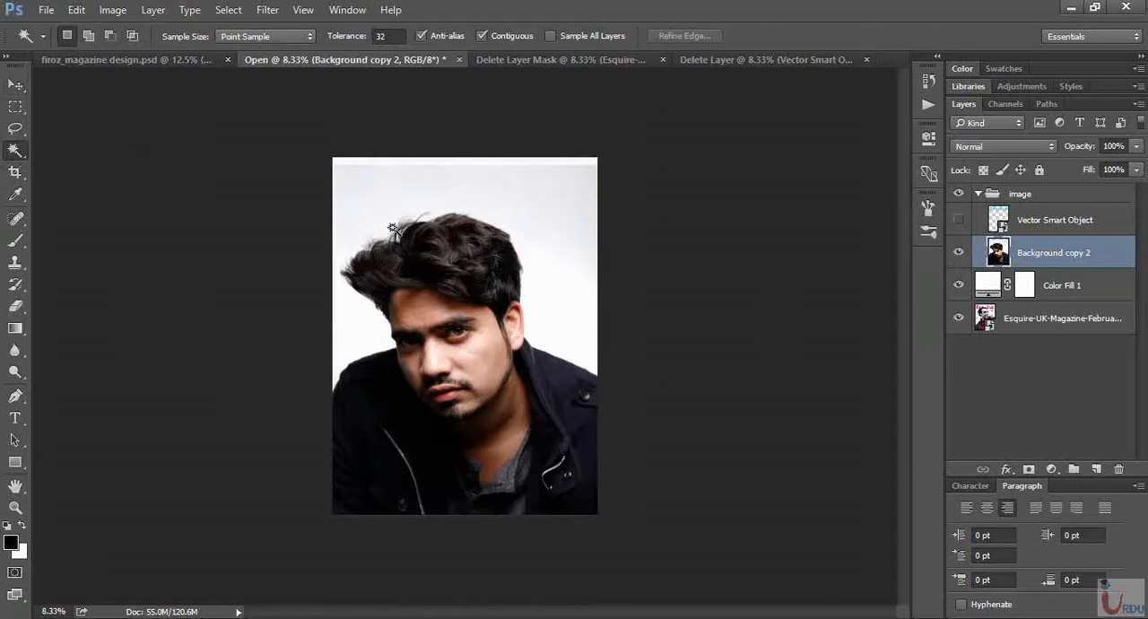
{"action": "key", "text": "ctrl+equal"}
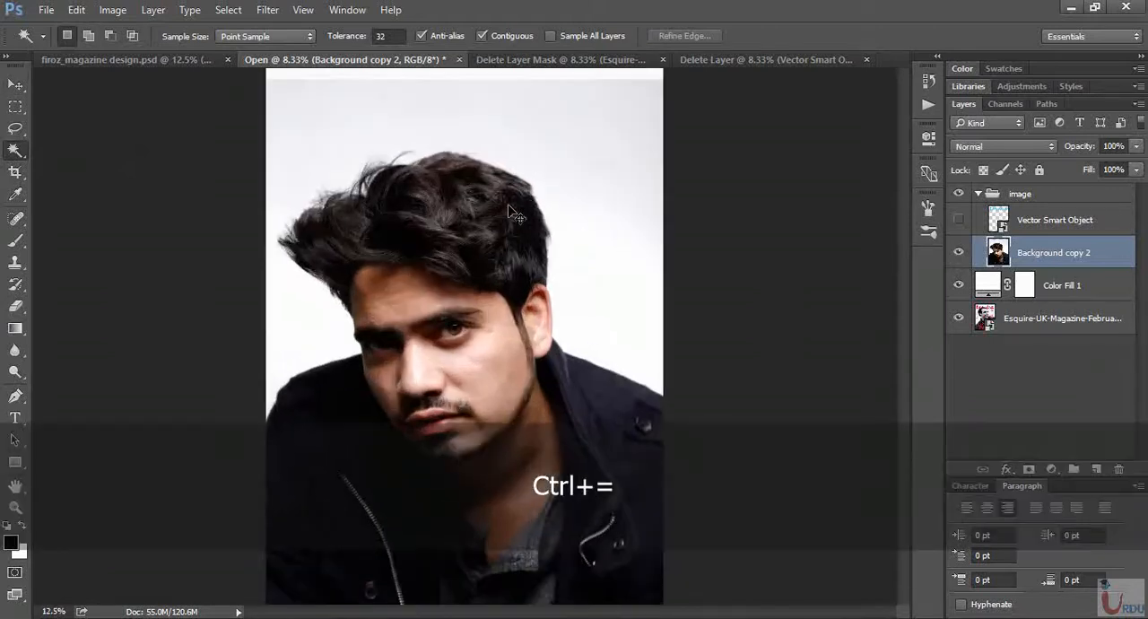
{"action": "left_click", "coordinate": [498, 121]}
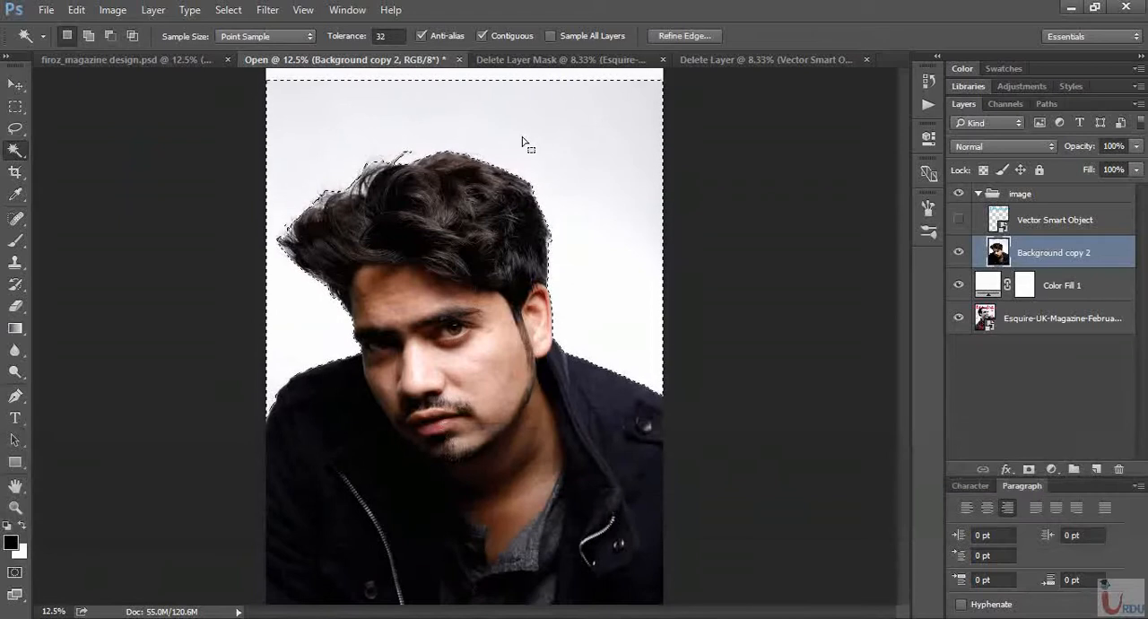
{"action": "left_click", "coordinate": [697, 33]}
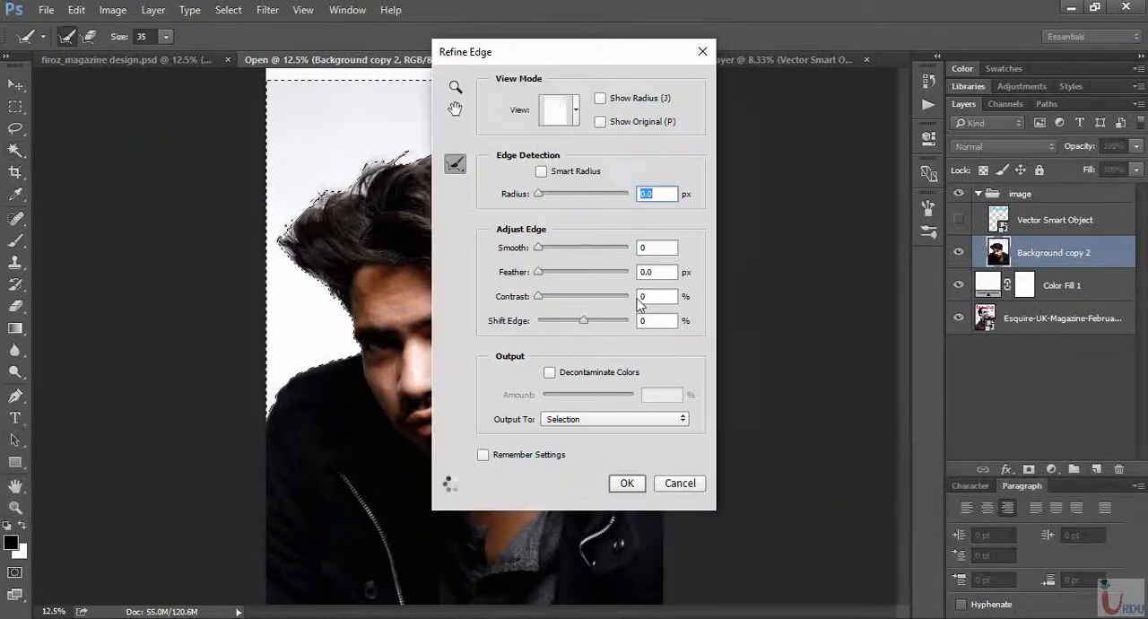
{"action": "left_click_drag", "start_coordinate": [601, 57], "coordinate": [816, 87]}
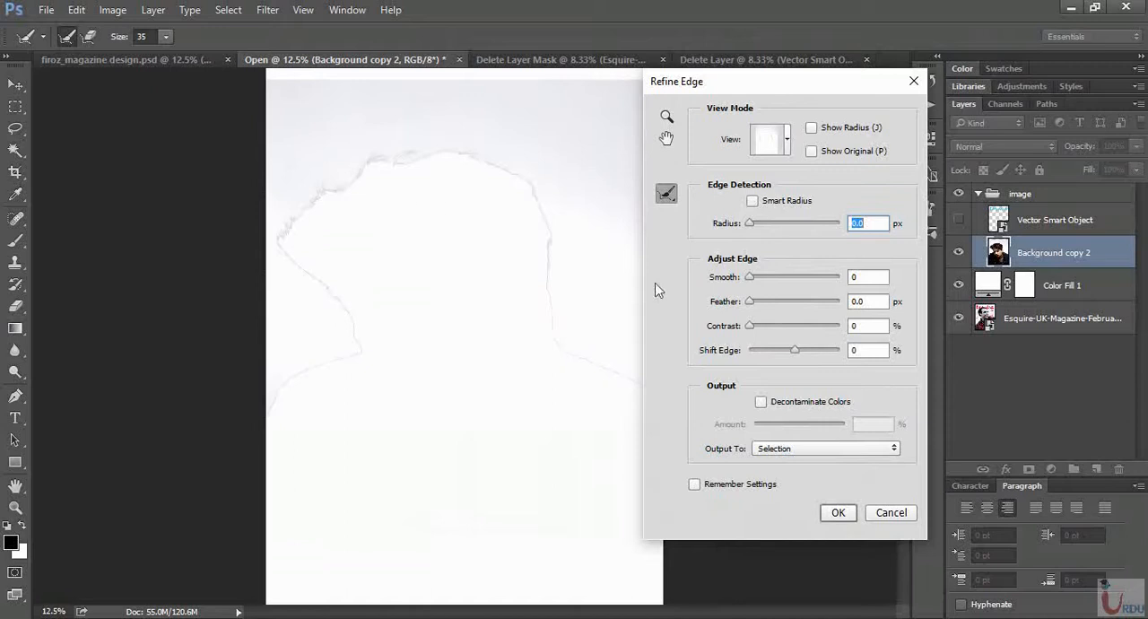
{"action": "left_click", "coordinate": [914, 81]}
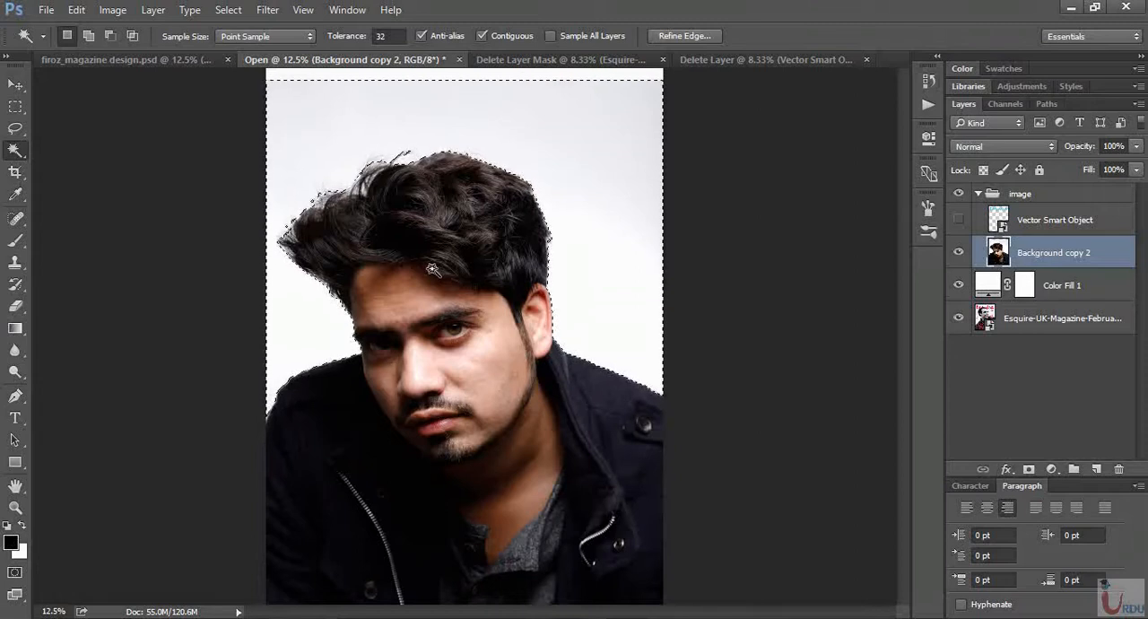
- Invert the selection onto the man and refine its edge with a 2.4 px radius and a smooth value of 11
{"action": "left_click", "coordinate": [230, 11]}
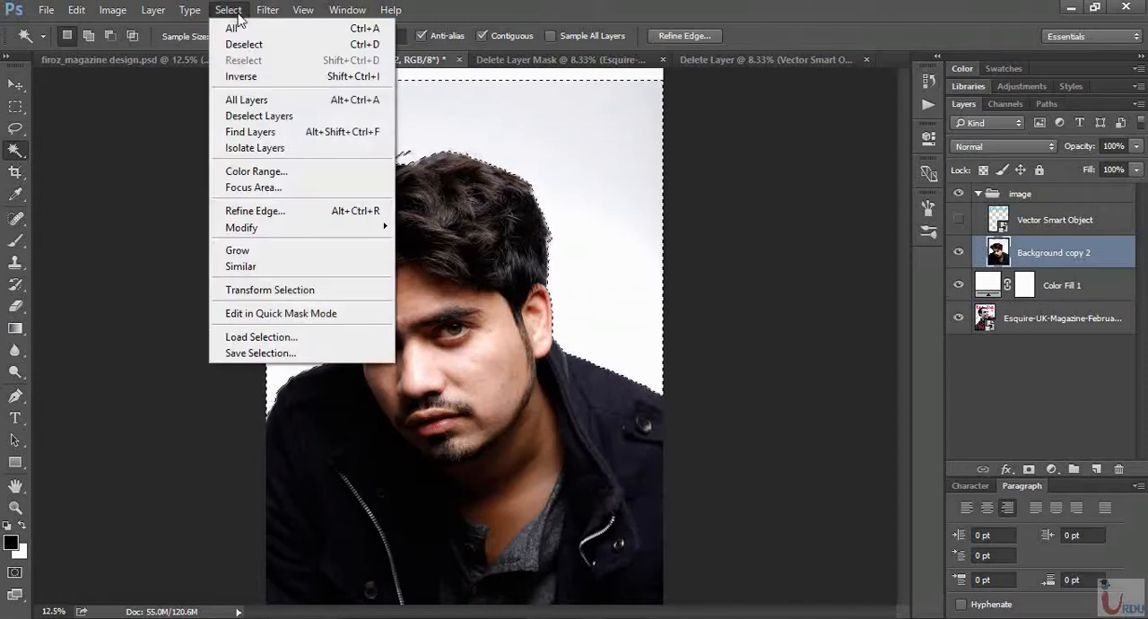
{"action": "left_click", "coordinate": [240, 76]}
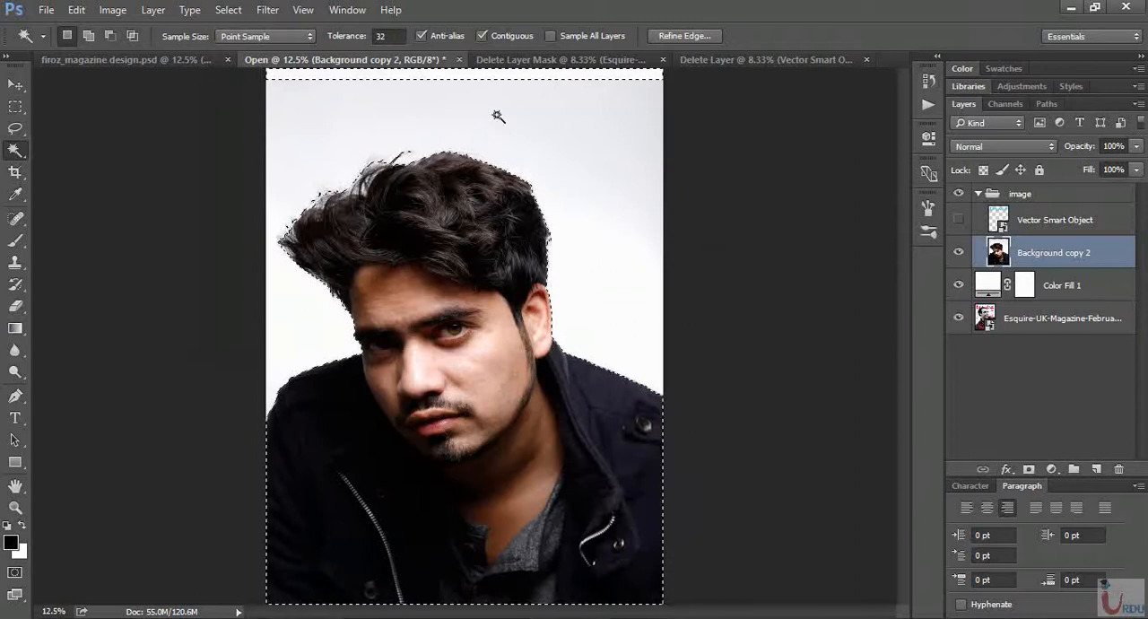
{"action": "left_click", "coordinate": [681, 36]}
{"action": "left_click_drag", "start_coordinate": [714, 85], "coordinate": [777, 82]}
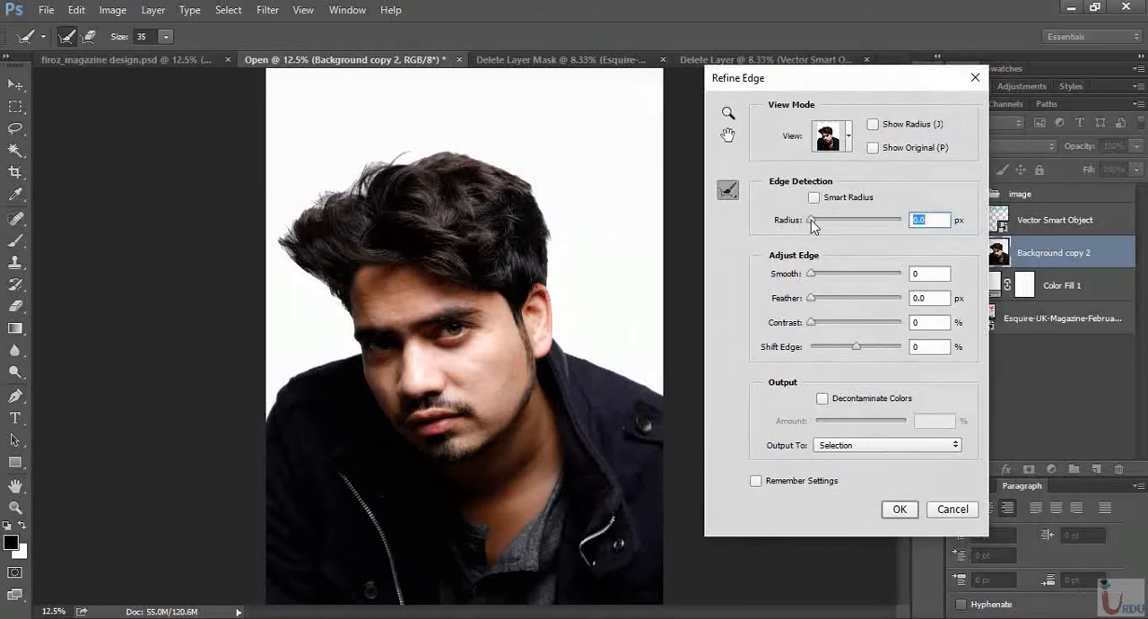
{"action": "left_click_drag", "start_coordinate": [812, 224], "coordinate": [820, 226]}
{"action": "left_click_drag", "start_coordinate": [818, 219], "coordinate": [823, 219]}
{"action": "left_click_drag", "start_coordinate": [812, 274], "coordinate": [820, 297]}
- Paint over the outer hair edges with the Refine Radius Tool at brush size 250 to capture the loose strands
{"action": "left_click", "coordinate": [727, 194]}
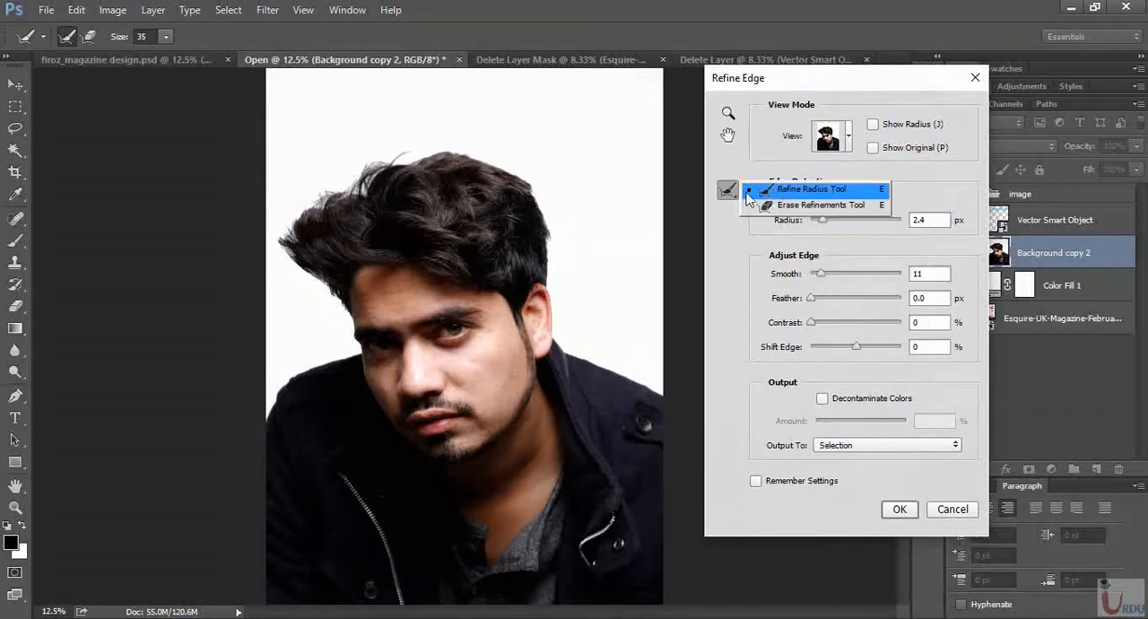
{"action": "left_click", "coordinate": [773, 186]}
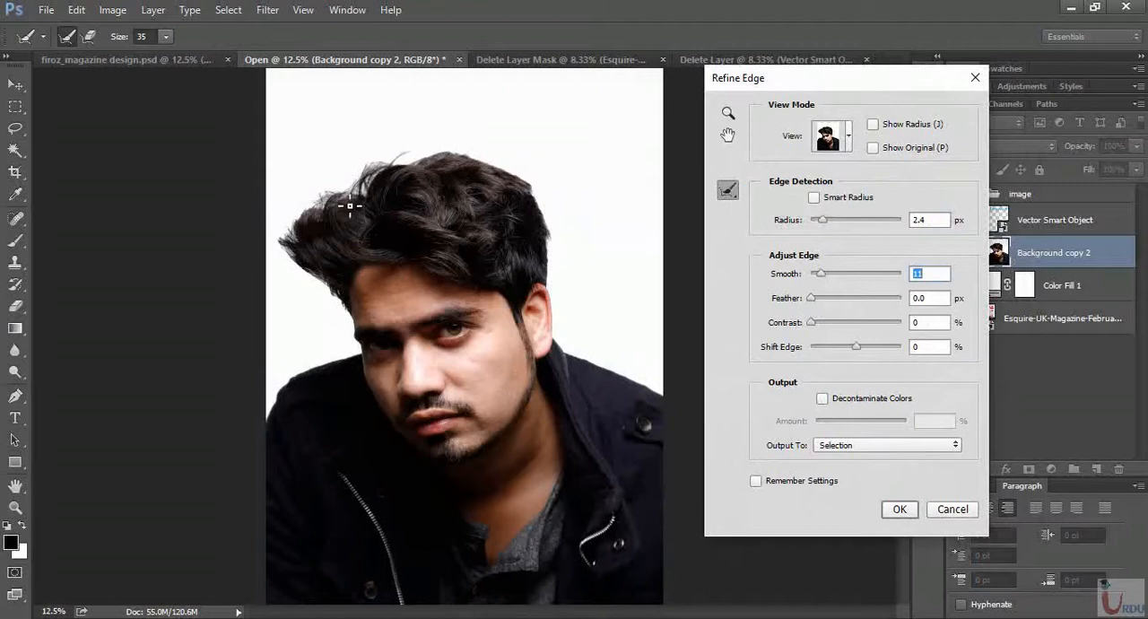
{"action": "key", "text": "bracketright"}
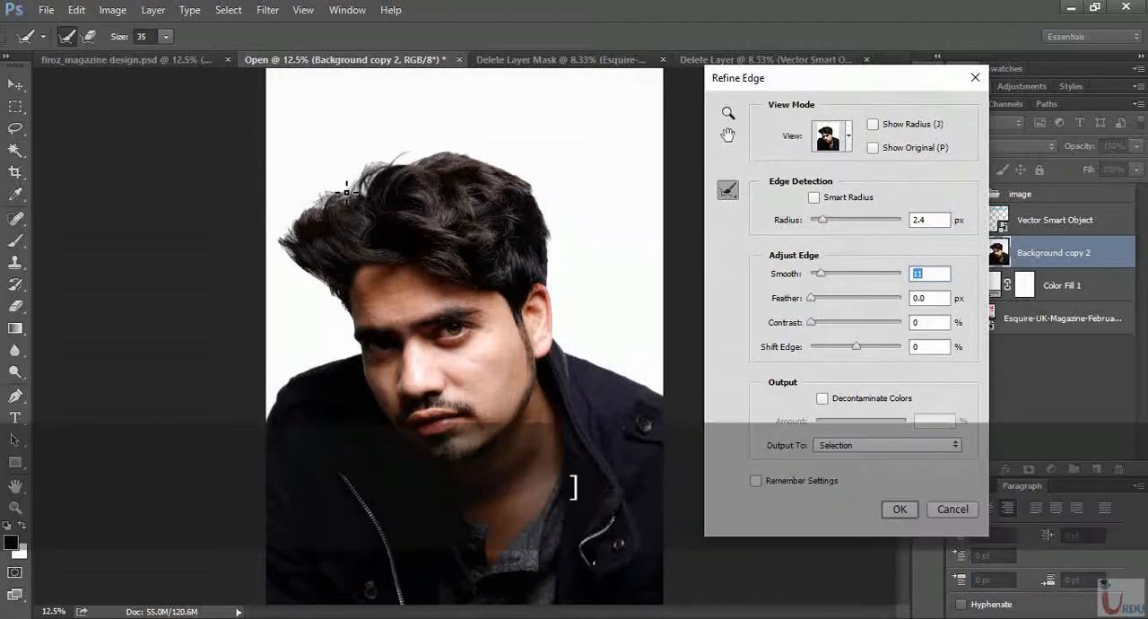
{"action": "key", "text": "bracketright"}
{"action": "key", "text": "bracketright"}
{"action": "key", "text": "bracketright"}
{"action": "key", "text": "bracketleft"}
{"action": "key", "text": "bracketleft"}
{"action": "key", "text": "bracketleft"}
{"action": "key", "text": "bracketleft"}
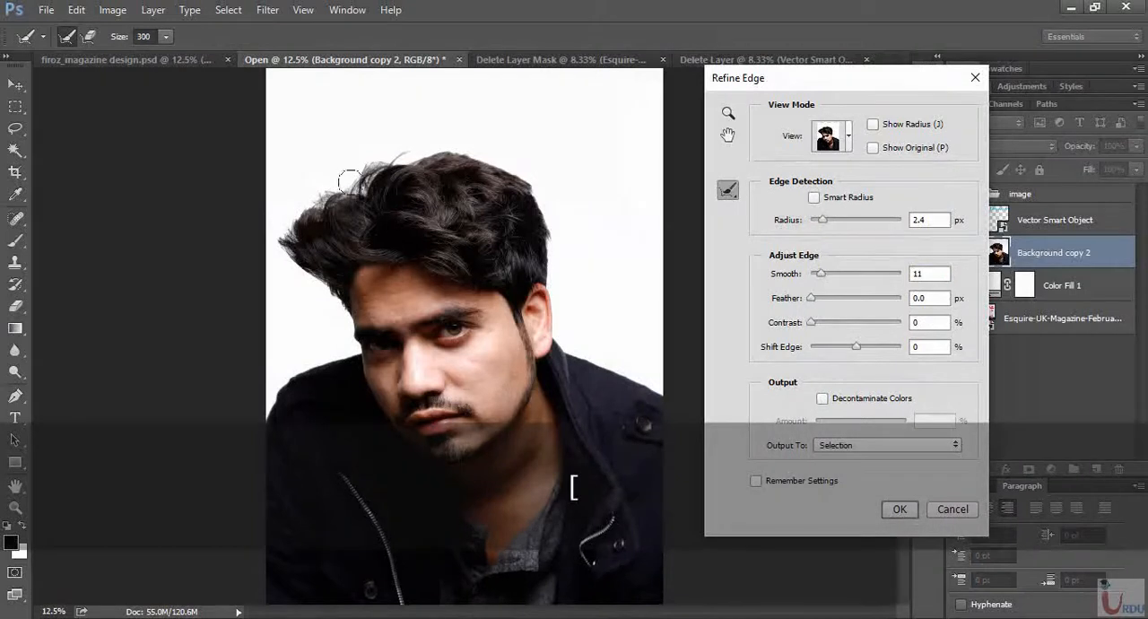
{"action": "mouse_move", "coordinate": [359, 185]}
{"action": "left_mouse_down"}
{"action": "mouse_move", "coordinate": [397, 154]}
{"action": "mouse_move", "coordinate": [393, 189]}
{"action": "mouse_move", "coordinate": [310, 201]}
{"action": "mouse_move", "coordinate": [292, 218]}
{"action": "mouse_move", "coordinate": [292, 274]}
{"action": "left_mouse_up"}
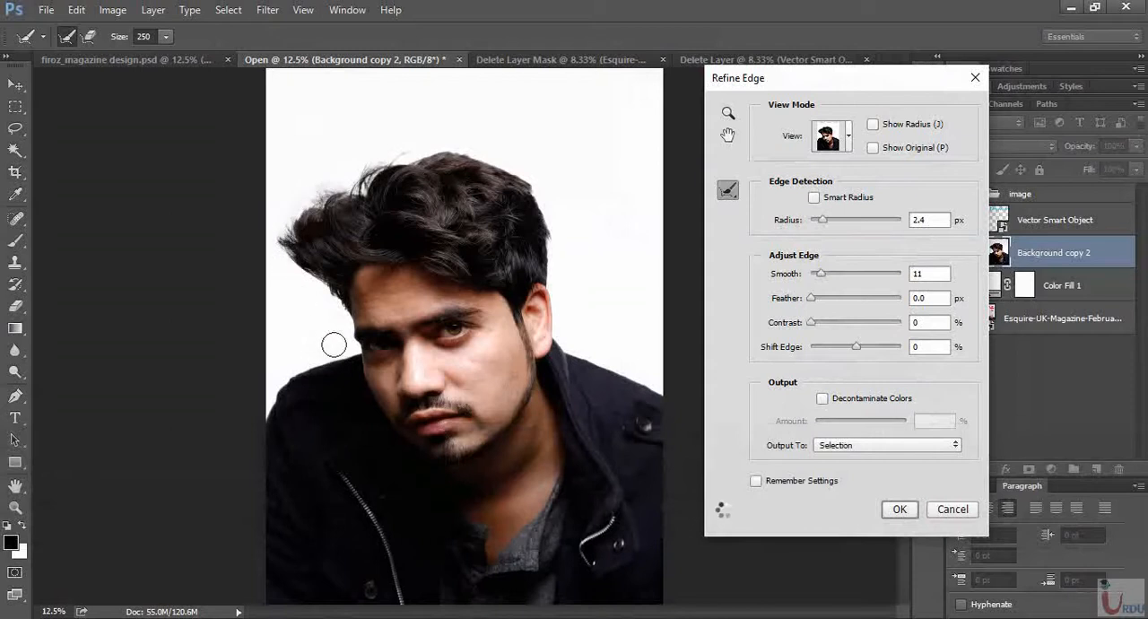
{"action": "mouse_move", "coordinate": [412, 158]}
{"action": "left_mouse_down"}
{"action": "mouse_move", "coordinate": [453, 148]}
{"action": "mouse_move", "coordinate": [520, 170]}
{"action": "left_mouse_up"}
{"action": "mouse_move", "coordinate": [393, 165]}
{"action": "left_mouse_down"}
{"action": "mouse_move", "coordinate": [364, 174]}
{"action": "mouse_move", "coordinate": [375, 163]}
{"action": "mouse_move", "coordinate": [302, 221]}
{"action": "left_mouse_up"}
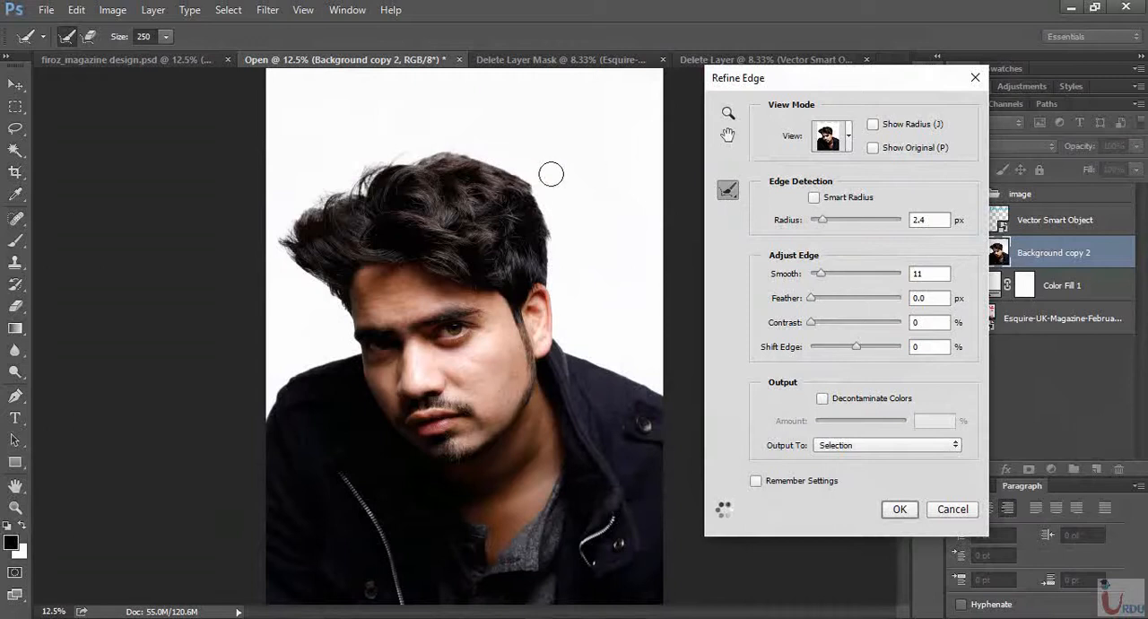
- Preview the cutout on black, refine the upper hair edge, and apply the refinement as a selection
{"action": "left_click", "coordinate": [843, 142]}
{"action": "left_click", "coordinate": [830, 255]}
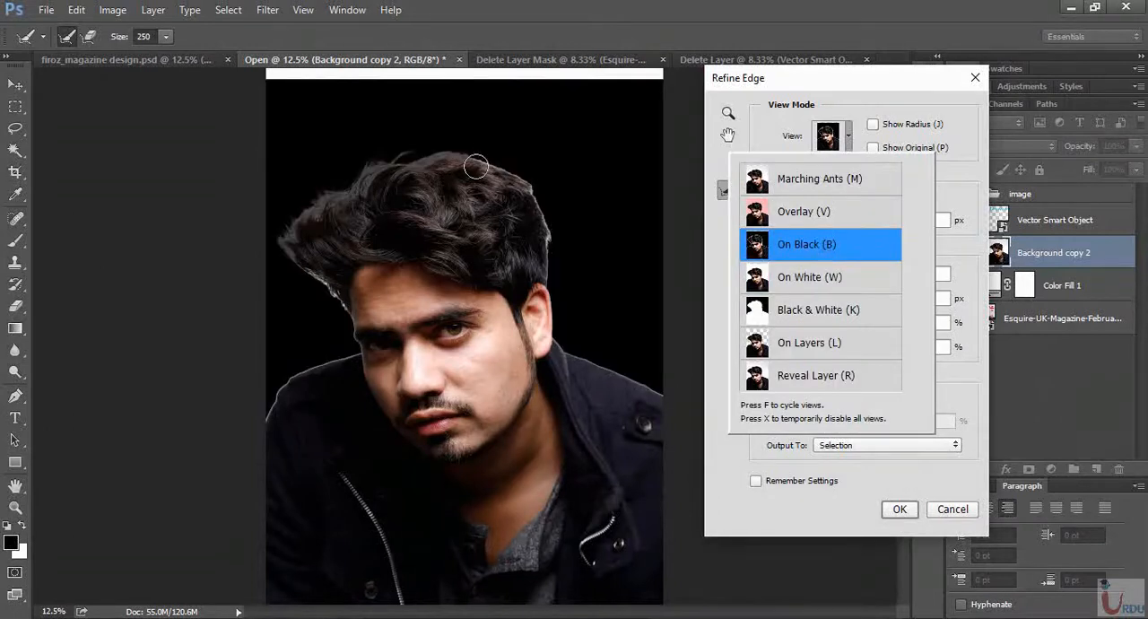
{"action": "left_click_drag", "start_coordinate": [485, 154], "coordinate": [524, 174]}
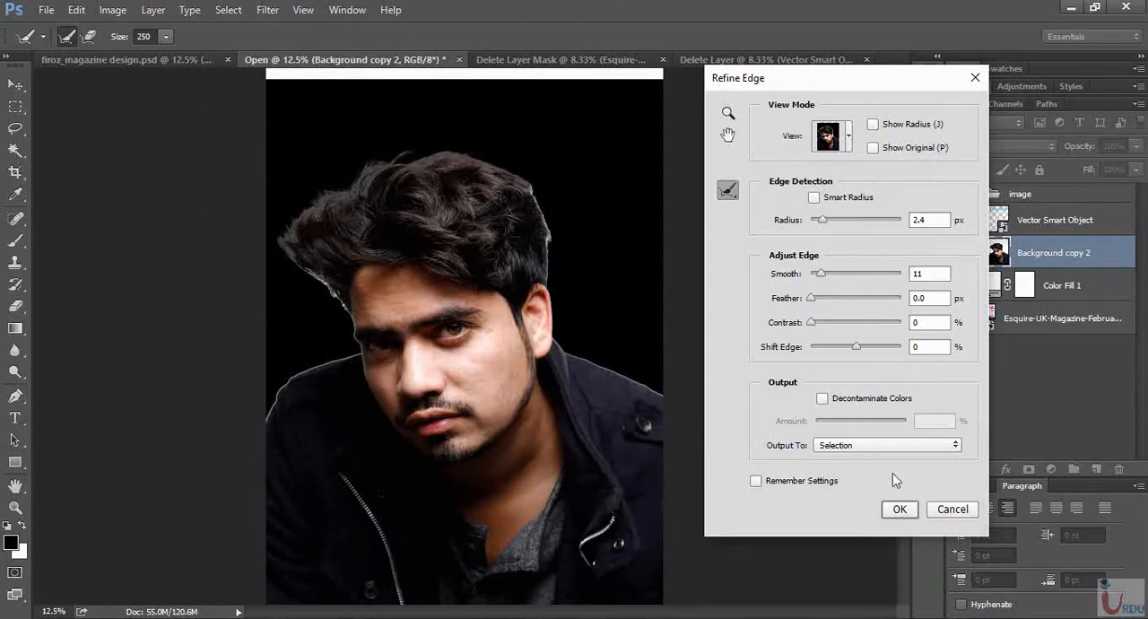
{"action": "left_click", "coordinate": [901, 510]}
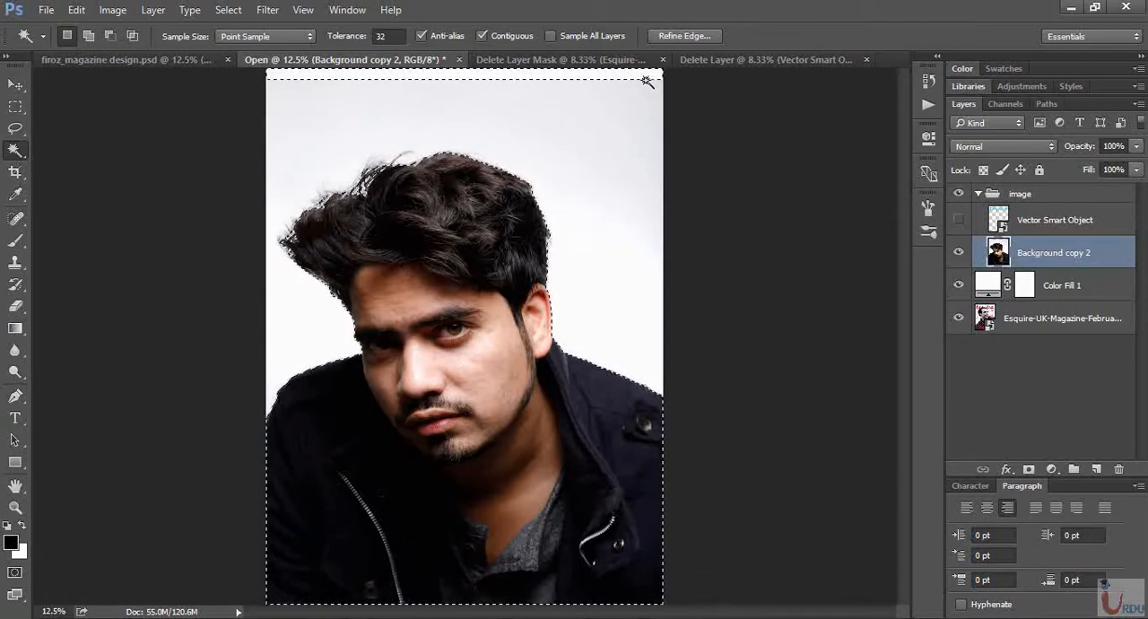
- Subtract the strip above the portrait from the selection and add a layer mask to Background copy 2
{"action": "left_click", "coordinate": [110, 39]}
{"action": "left_click", "coordinate": [325, 79]}
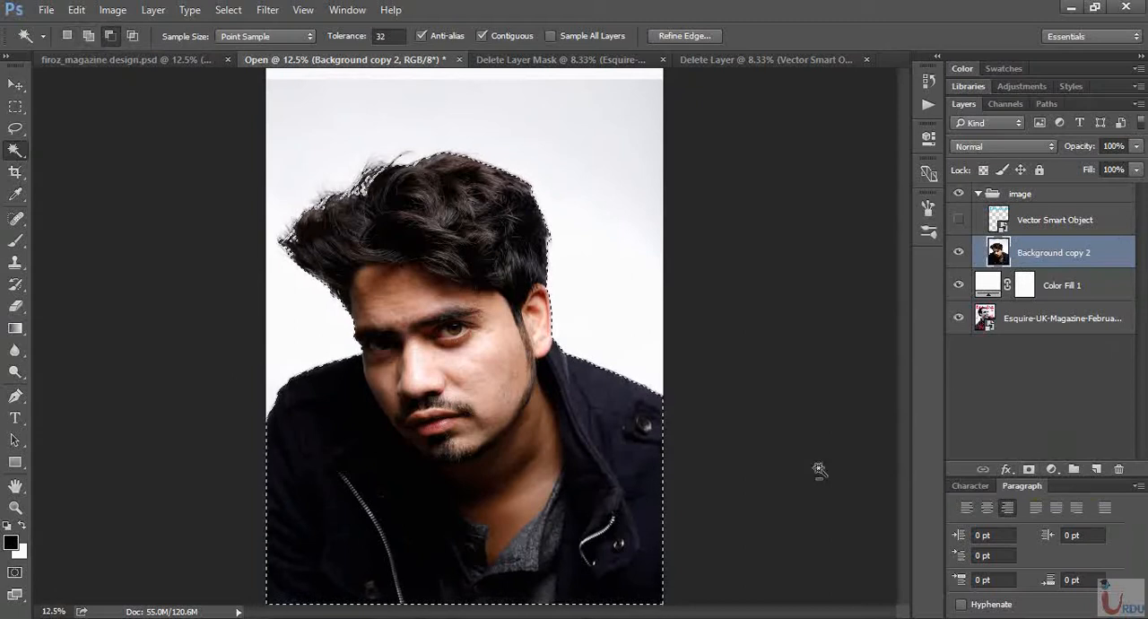
{"action": "left_click", "coordinate": [1028, 470]}
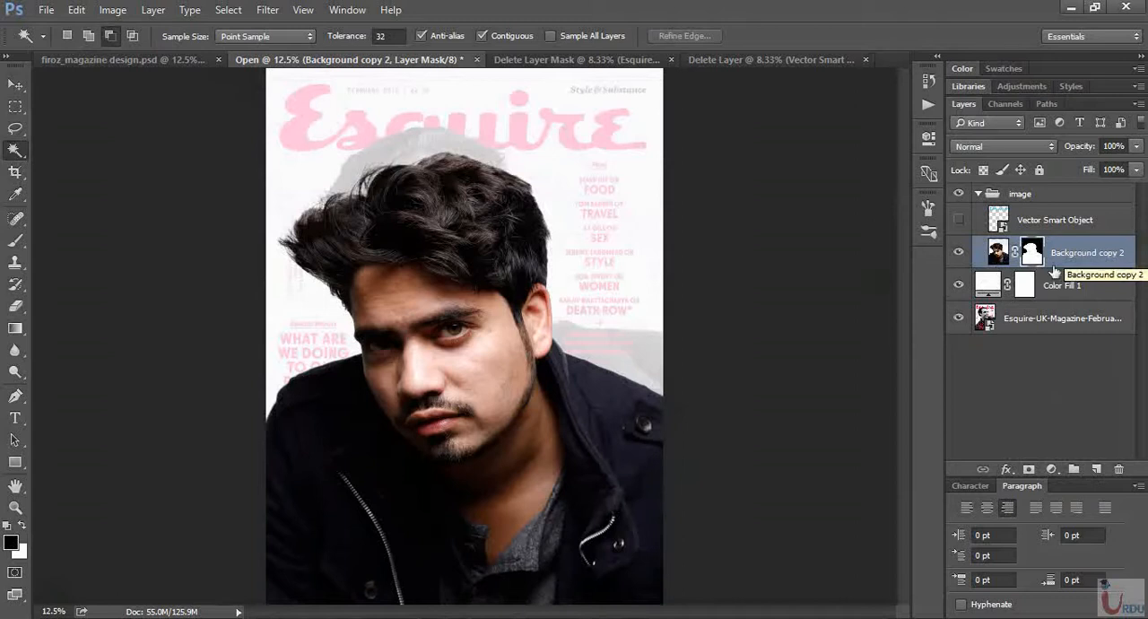
- Inspect the Background copy 2 layer mask on its own and return to the normal portrait view
{"action": "key", "text": "alt"}
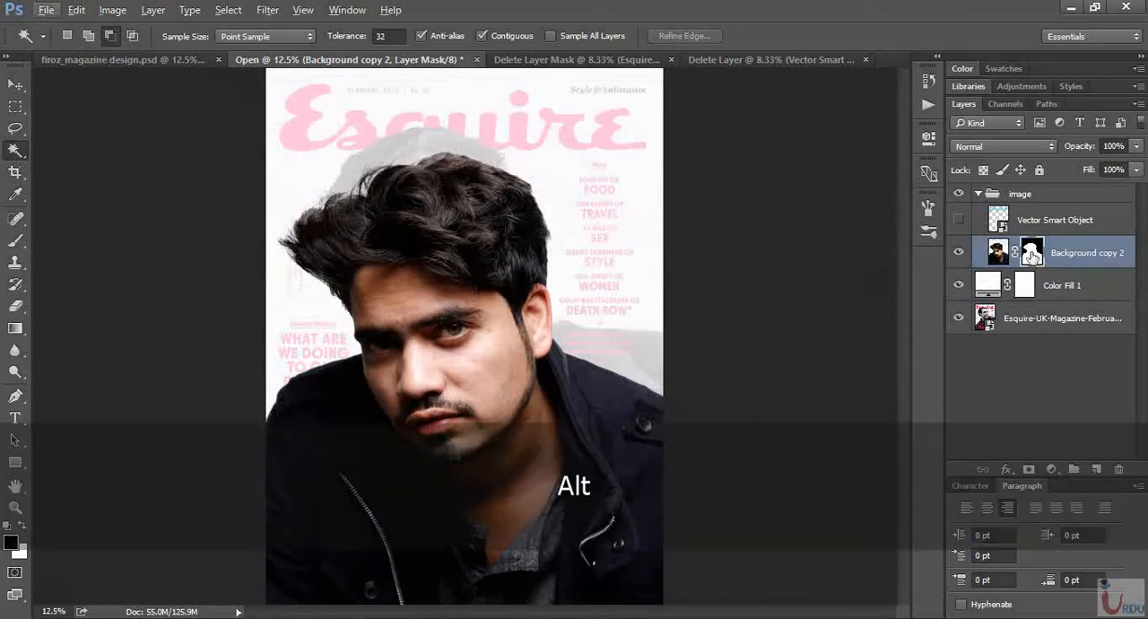
{"action": "left_click", "coordinate": [1032, 255], "text": "shift"}
{"action": "left_click", "coordinate": [1032, 255], "text": "shift"}
{"action": "left_click", "coordinate": [1033, 255], "text": "alt"}
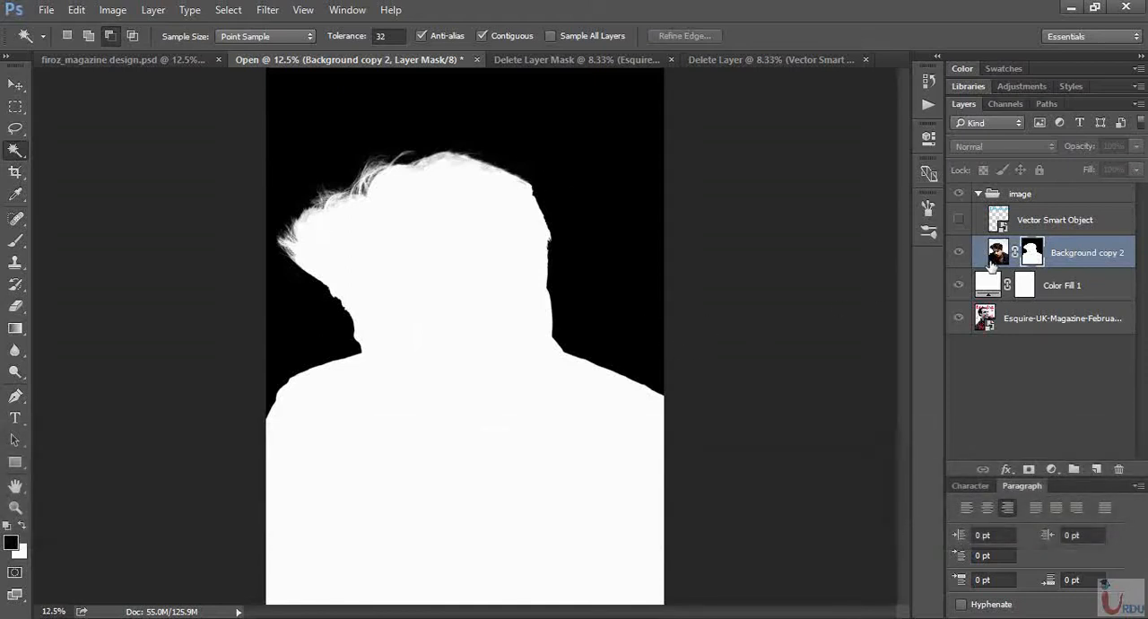
{"action": "left_click", "coordinate": [991, 256]}
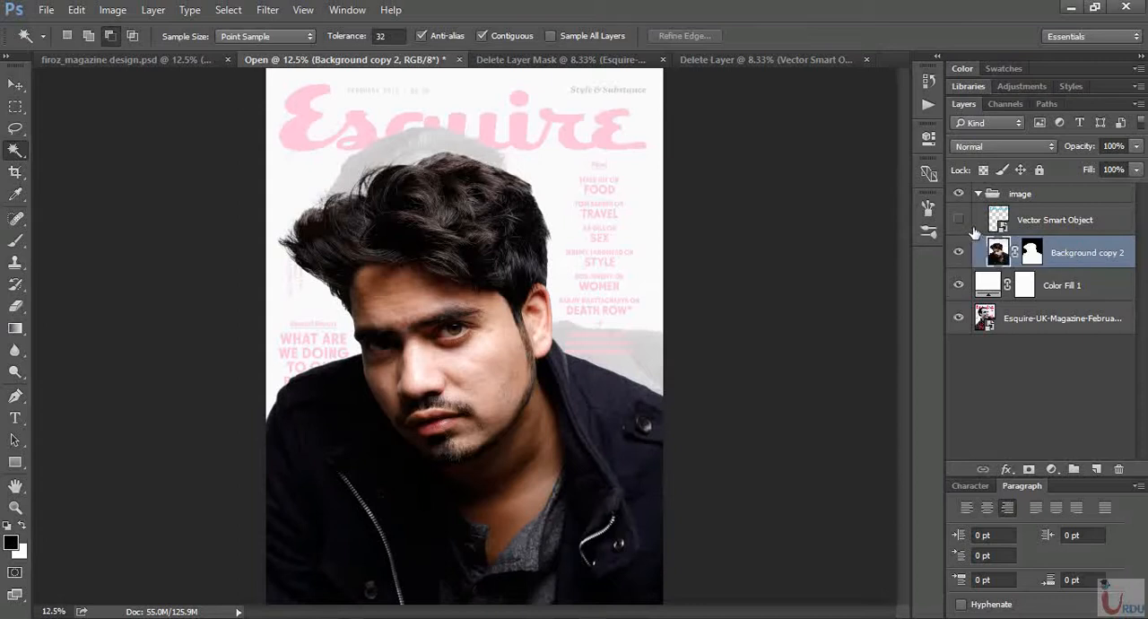
- Show the blue Esquire logo layer and move it below the masked portrait so the hair overlaps the masthead
{"action": "left_click", "coordinate": [958, 221]}
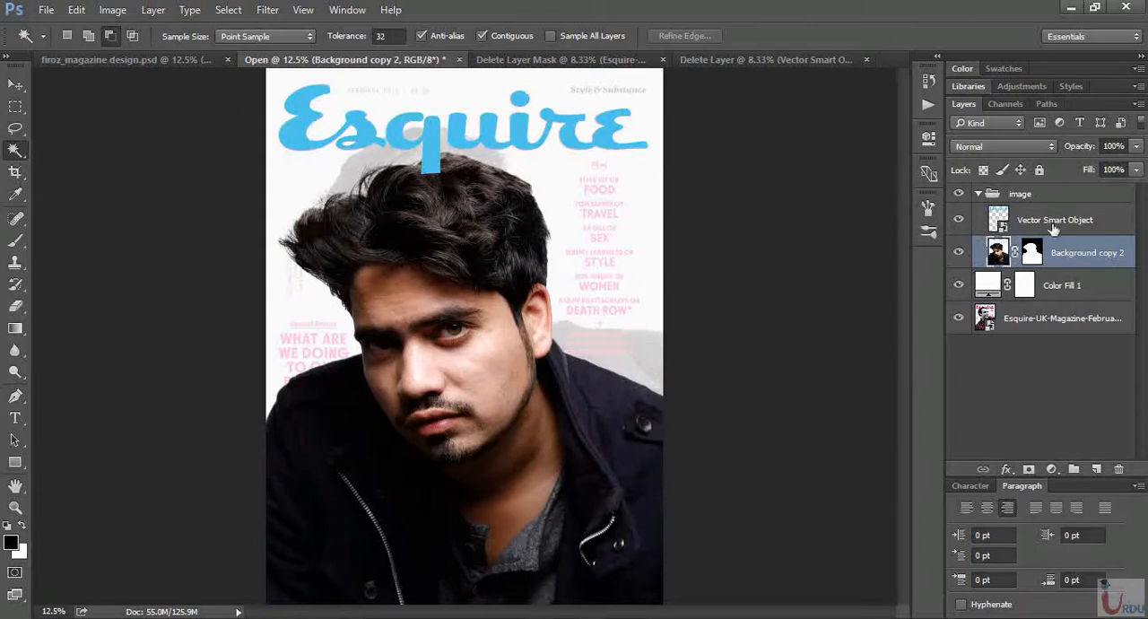
{"action": "left_click", "coordinate": [1109, 217]}
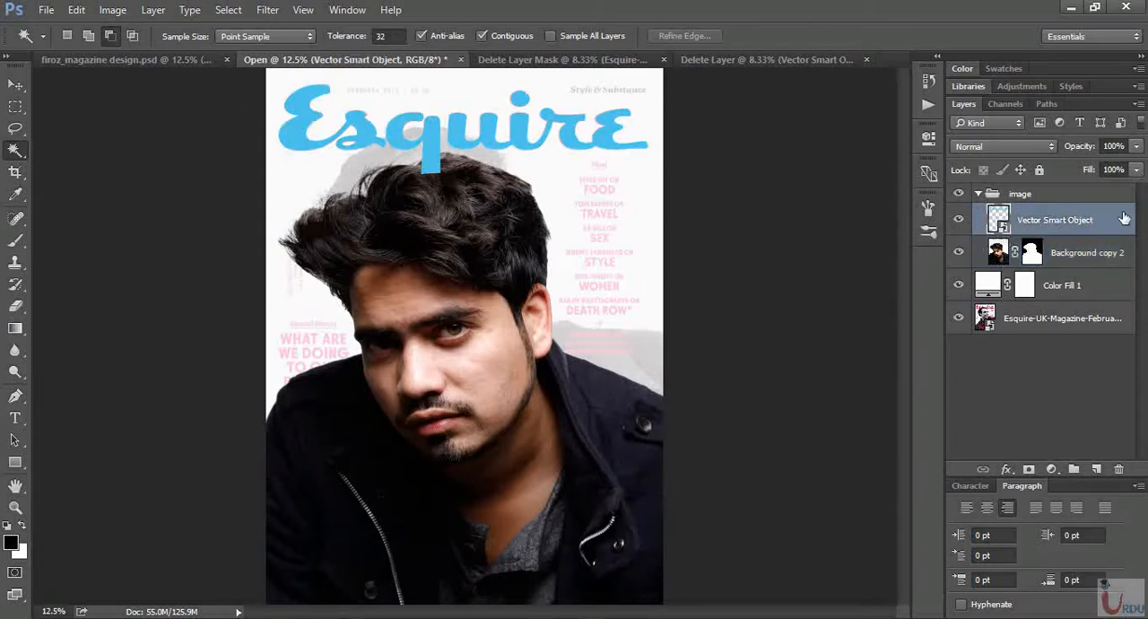
{"action": "left_click_drag", "start_coordinate": [1113, 219], "coordinate": [1118, 272]}
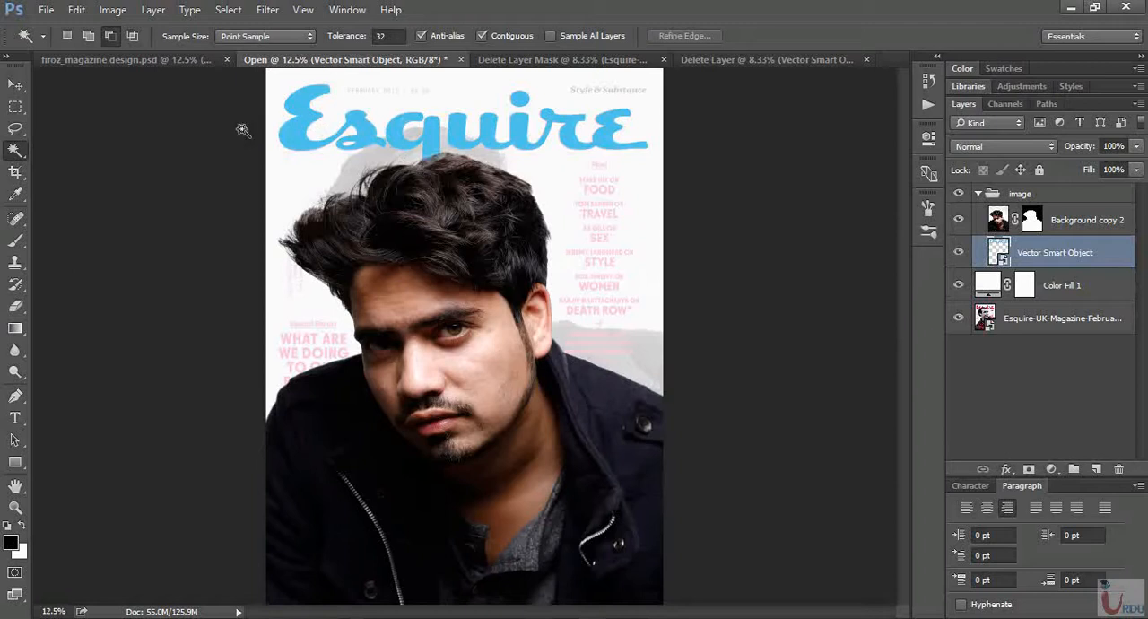
- Set the Color Fill 1 layer's opacity to 93% to fade the reference cover further
{"action": "left_click", "coordinate": [1096, 285]}
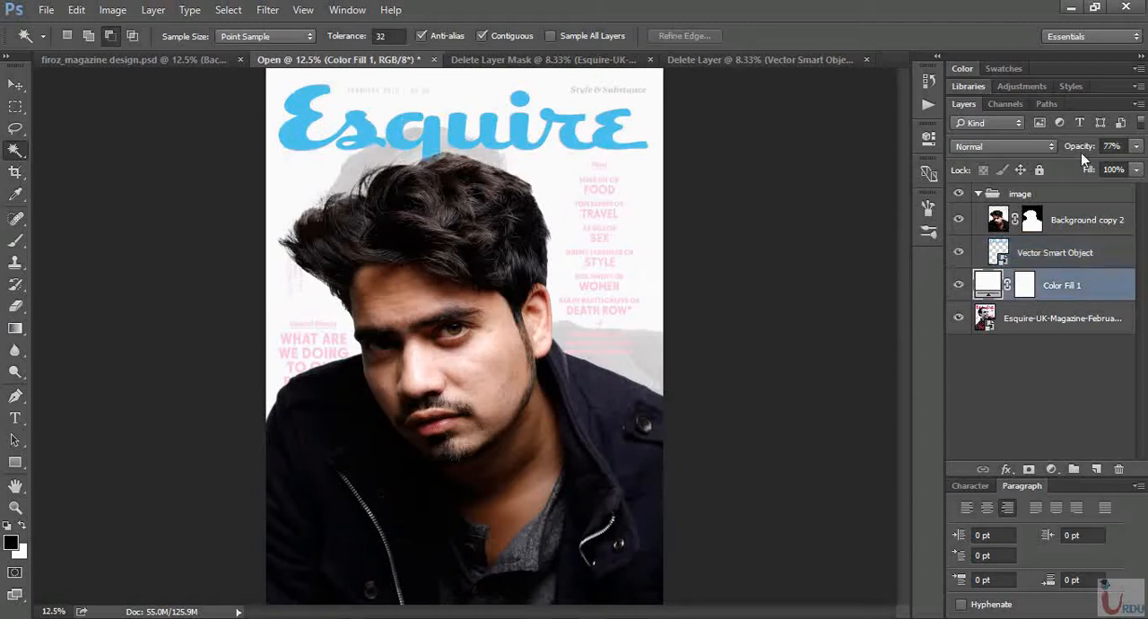
{"action": "left_click", "coordinate": [1087, 148]}
{"action": "left_click_drag", "start_coordinate": [1088, 150], "coordinate": [1079, 150]}
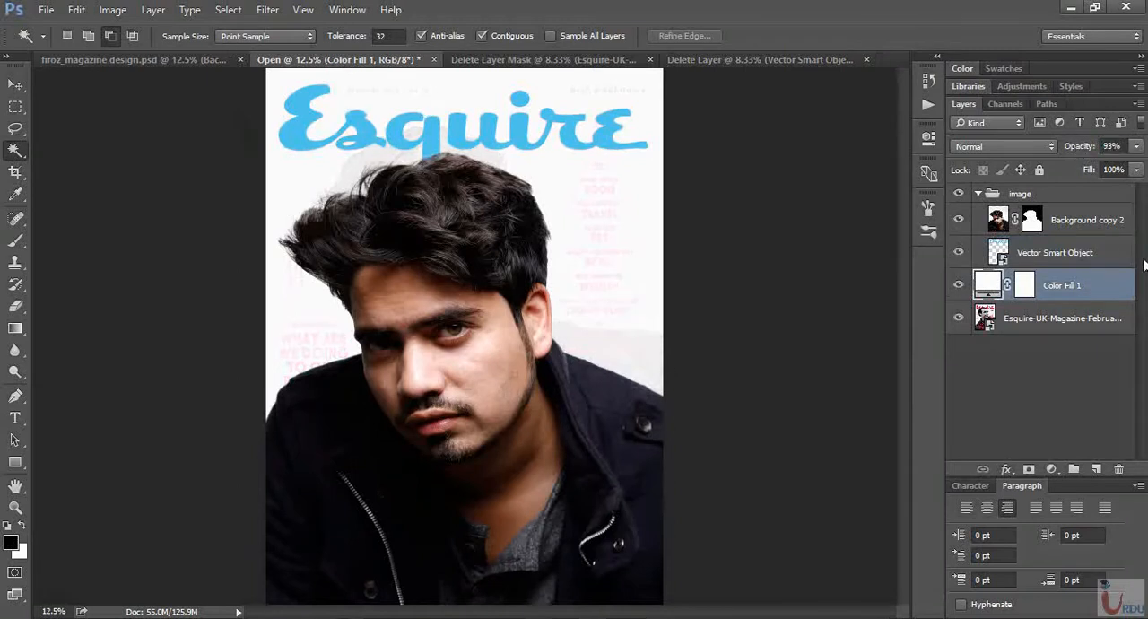
- Add a Black & White adjustment with the Default preset above the portrait and clip it to Background copy 2
{"action": "left_click", "coordinate": [1100, 218]}
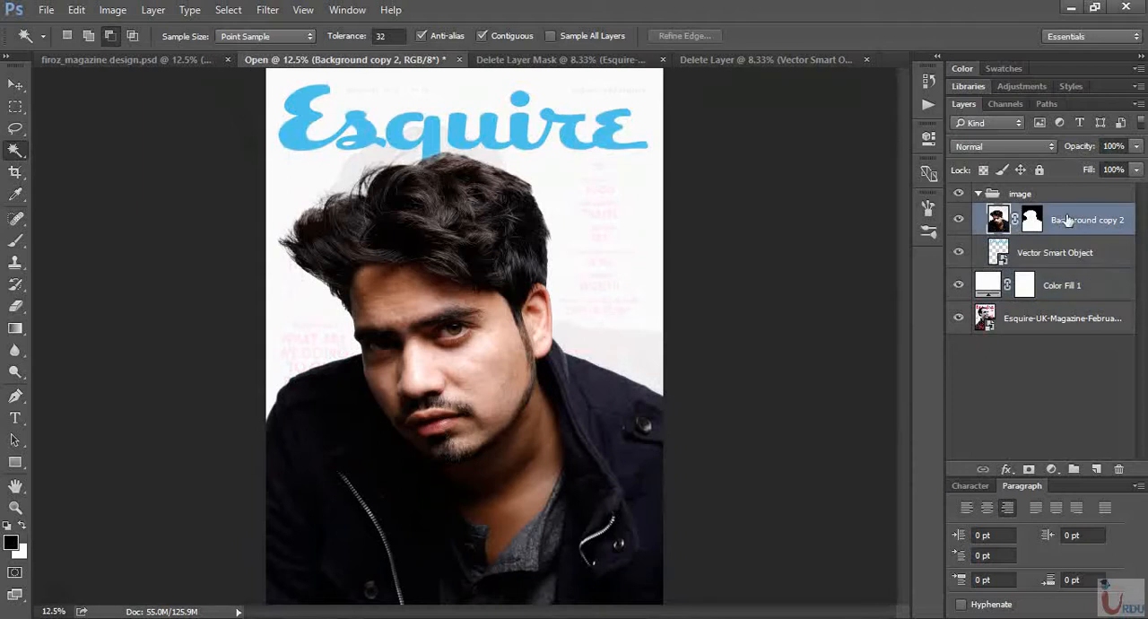
{"action": "left_click", "coordinate": [1051, 469]}
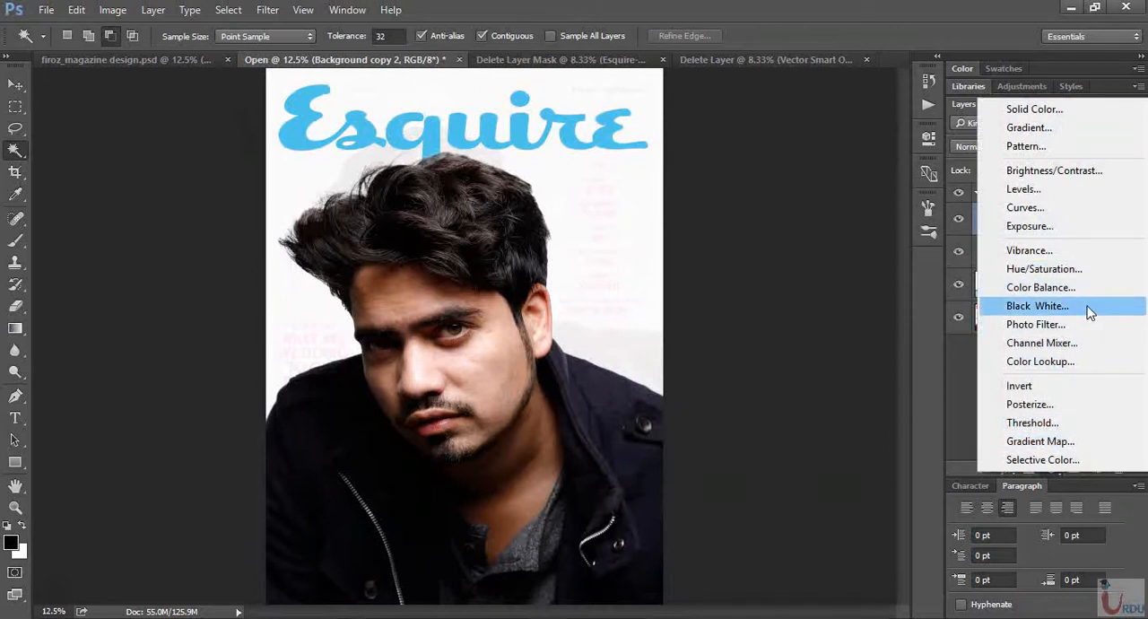
{"action": "left_click", "coordinate": [1041, 306]}
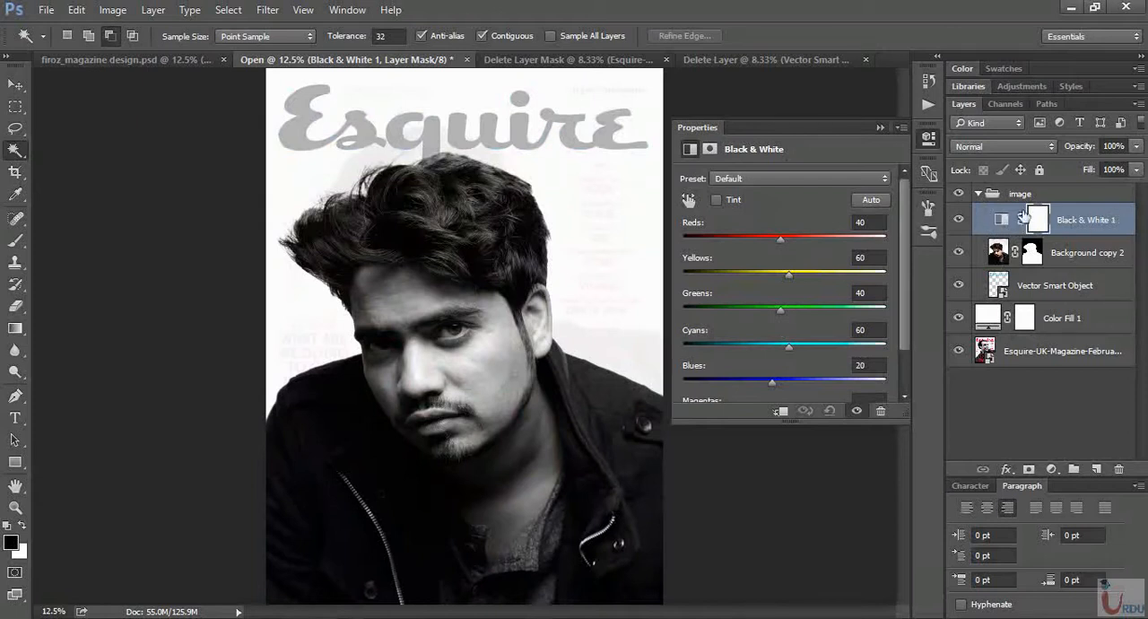
{"action": "left_click", "coordinate": [781, 412]}
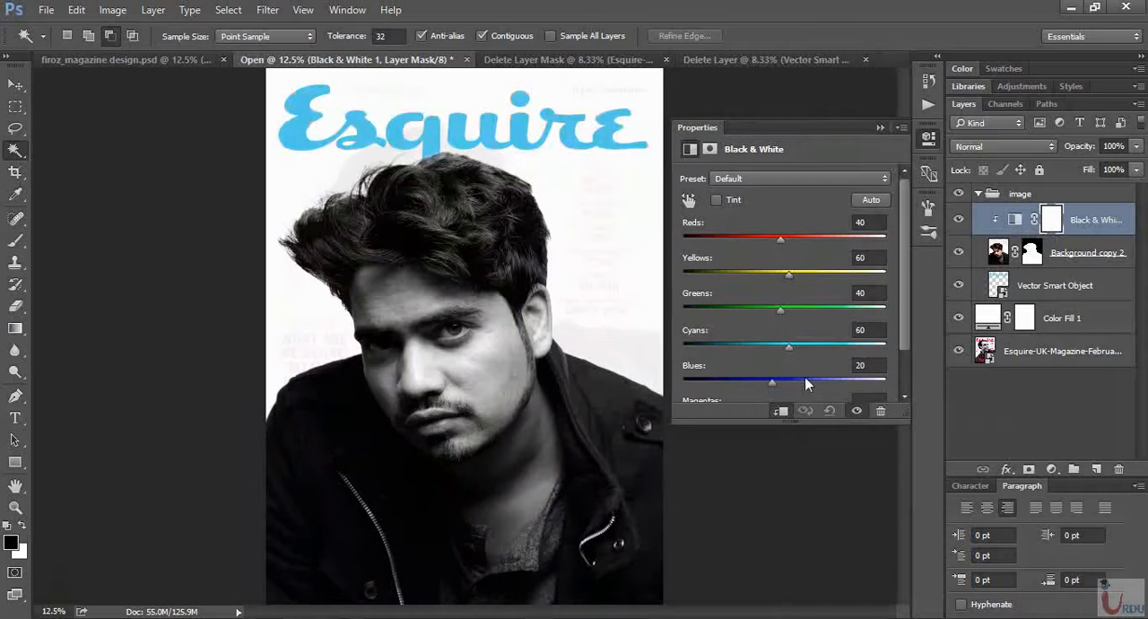
{"action": "left_click", "coordinate": [881, 128]}
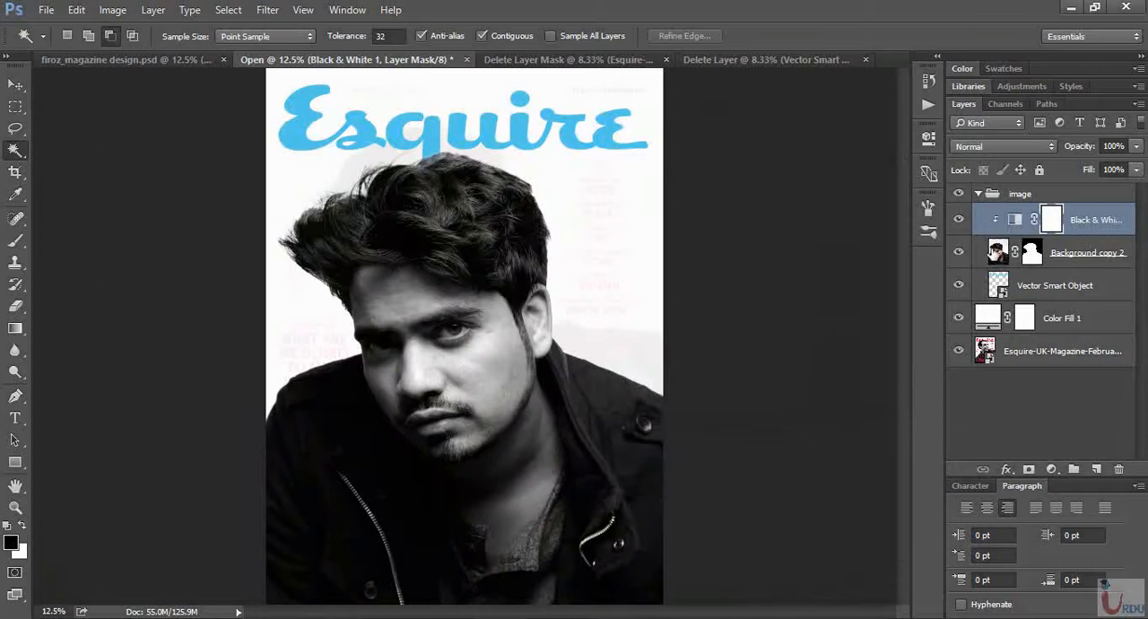
- Add a new empty layer clipped directly above Background copy 2 for retouching the face
{"action": "left_click", "coordinate": [1008, 256]}
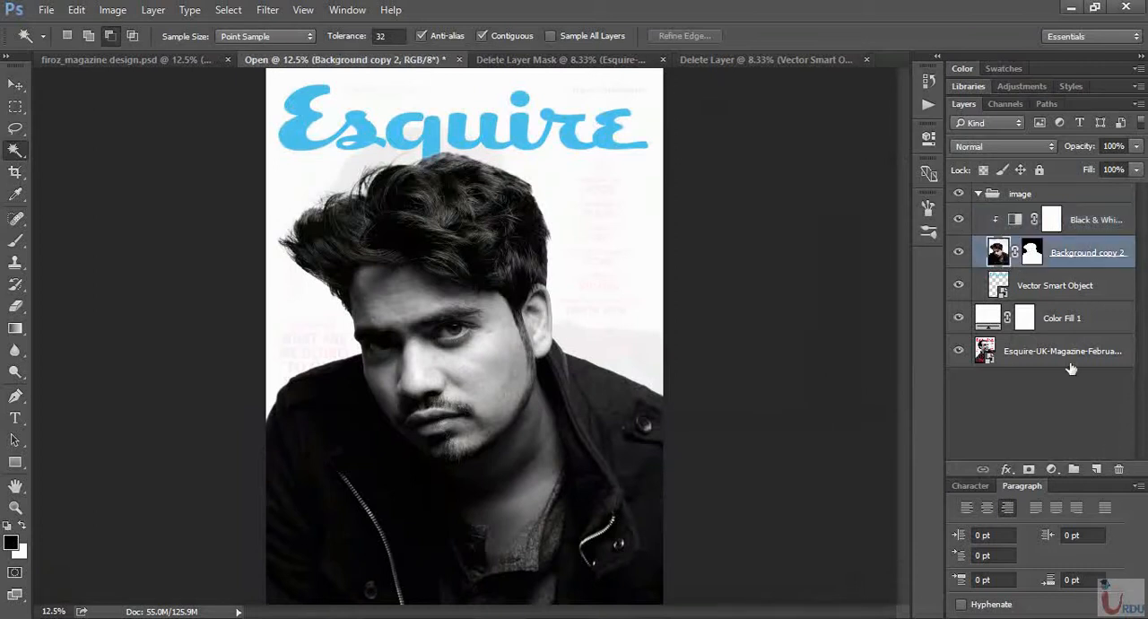
{"action": "key", "text": "ctrl+equal"}
{"action": "key", "text": "ctrl+equal"}
{"action": "key", "text": "ctrl+equal"}
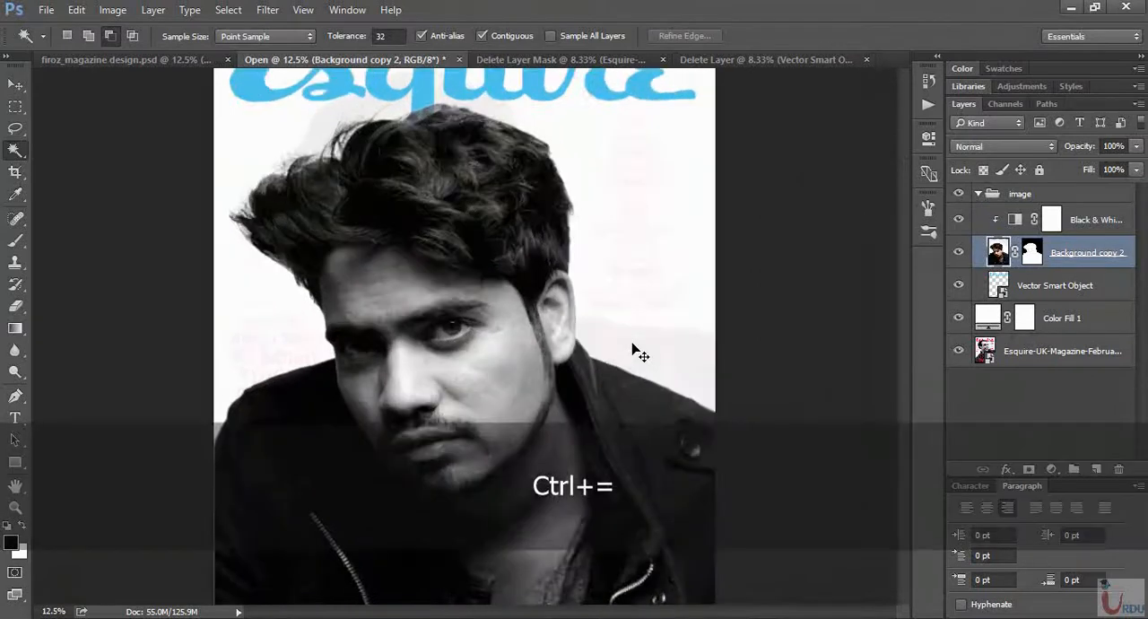
{"action": "scroll", "coordinate": [529, 285], "scroll_direction": "down", "scroll_amount": 4}
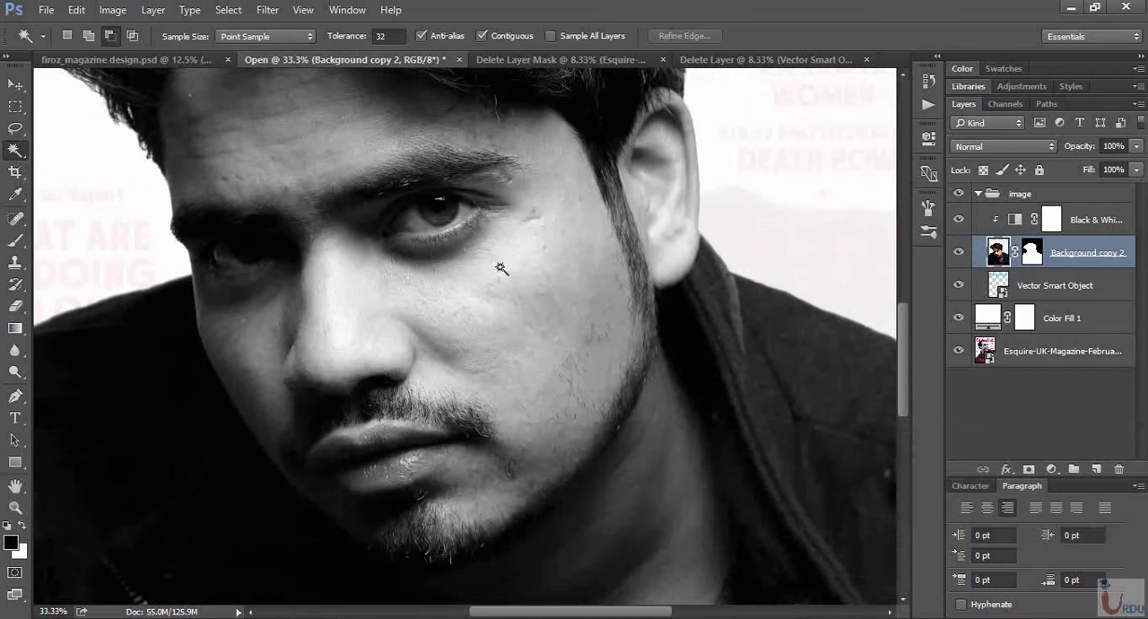
{"action": "scroll", "coordinate": [499, 348], "scroll_direction": "down", "scroll_amount": 3}
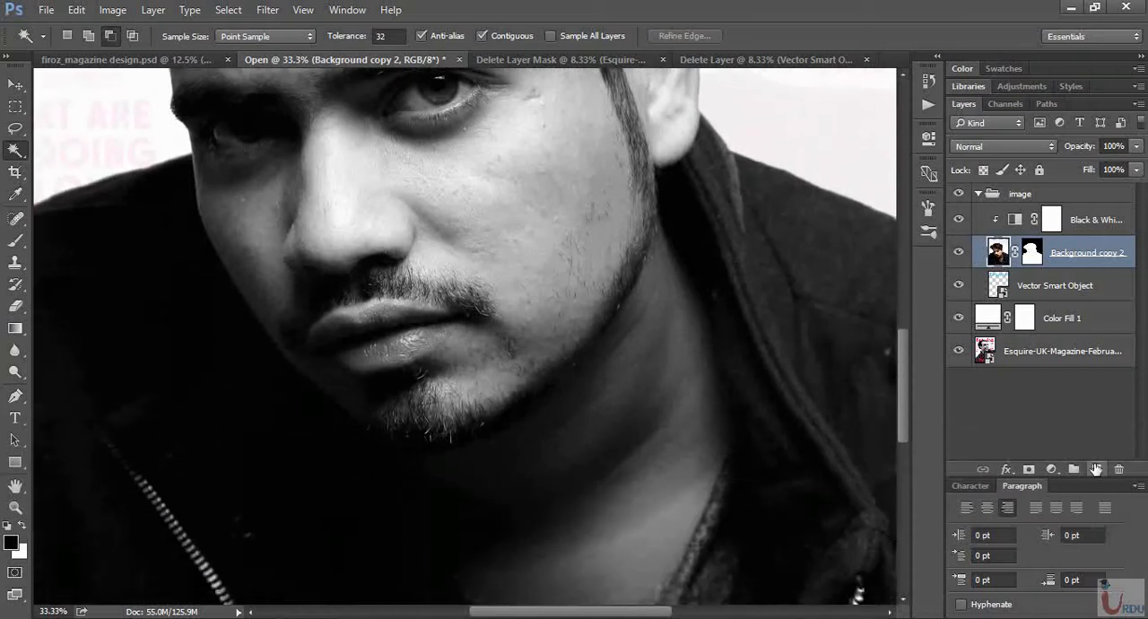
{"action": "left_click", "coordinate": [1096, 470]}
- Remove the blemishes on the forehead and between the eyebrows with the Spot Healing Brush, using Content-Aware and sampling all layers
{"action": "scroll", "coordinate": [397, 264], "scroll_direction": "up", "scroll_amount": 5}
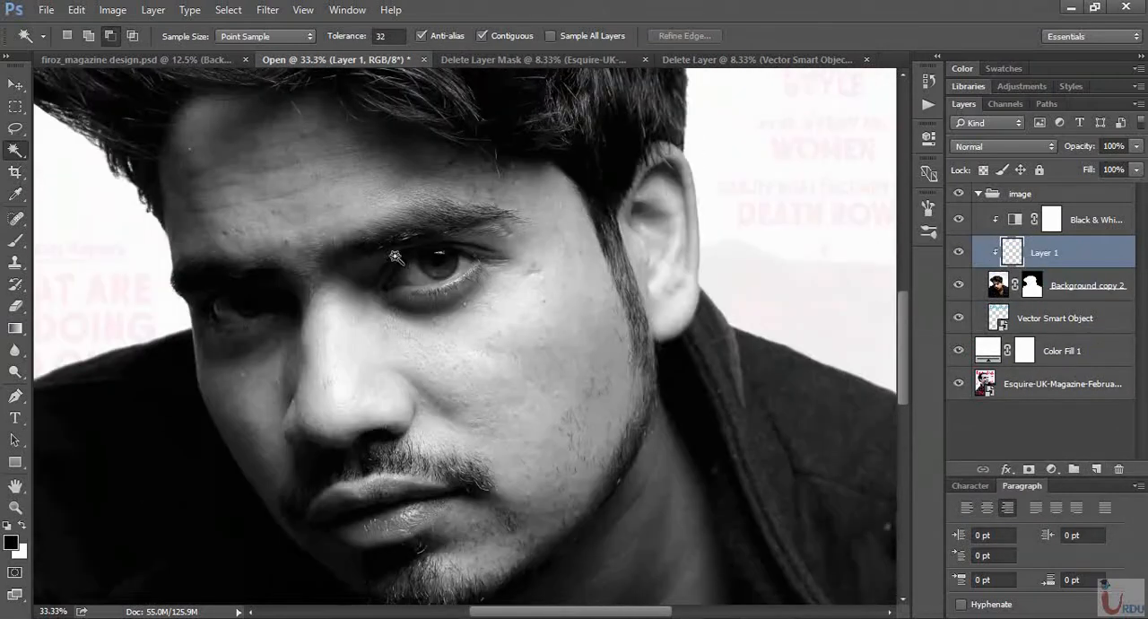
{"action": "left_click", "coordinate": [19, 243]}
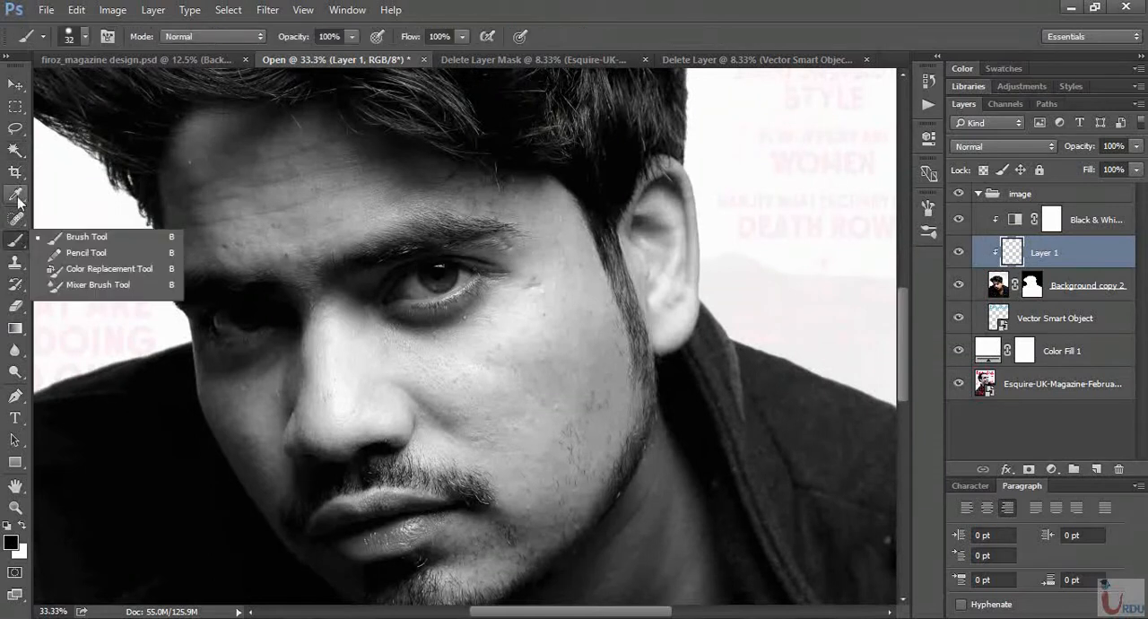
{"action": "left_click", "coordinate": [18, 218]}
{"action": "left_click", "coordinate": [52, 218]}
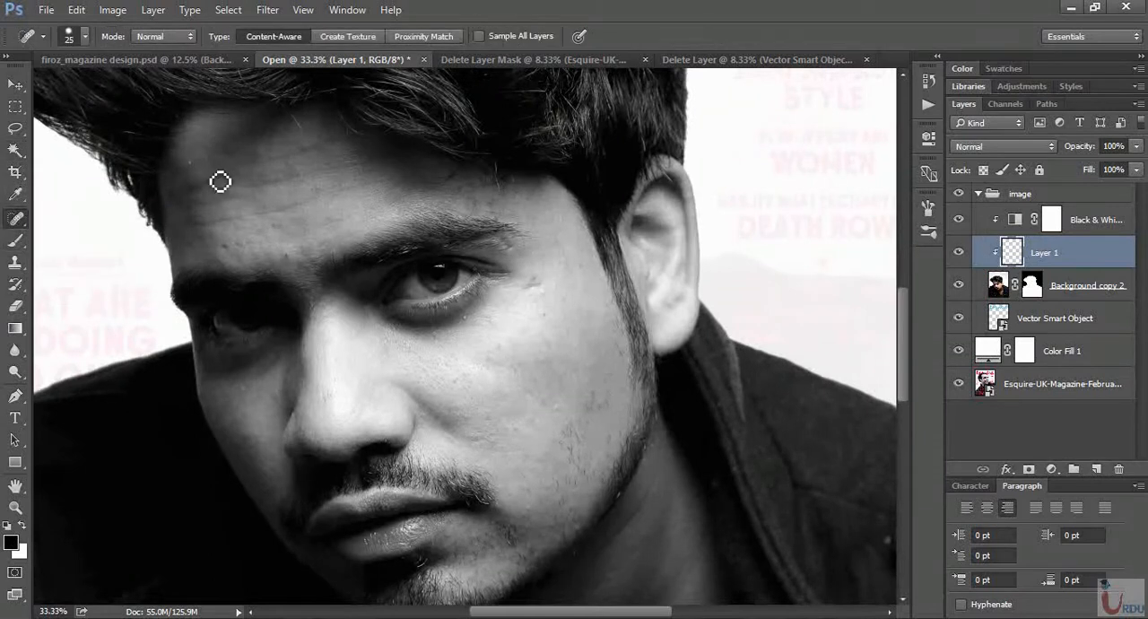
{"action": "scroll", "coordinate": [224, 175], "scroll_direction": "up", "scroll_amount": 2}
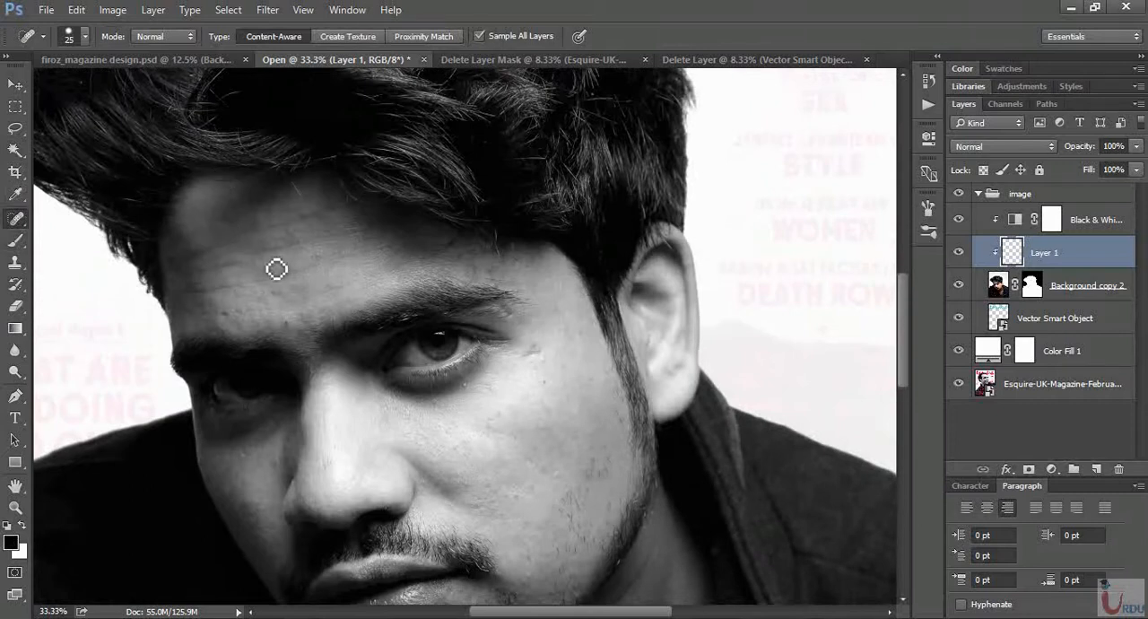
{"action": "scroll", "coordinate": [128, 197], "scroll_direction": "up", "scroll_amount": 2}
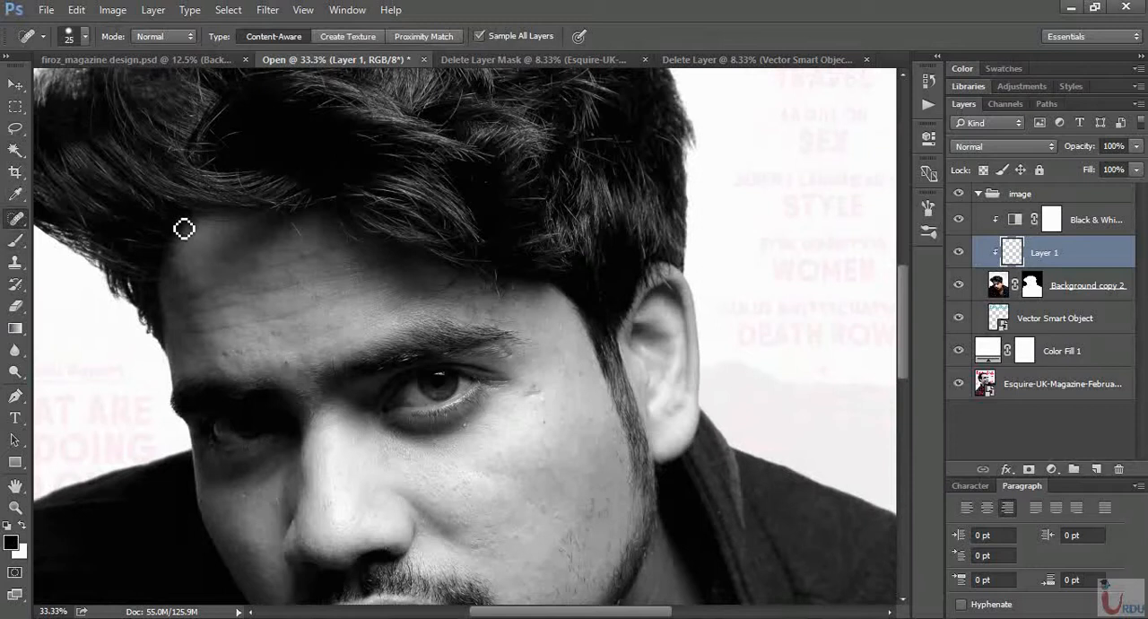
{"action": "scroll", "coordinate": [381, 343], "scroll_direction": "down", "scroll_amount": 4}
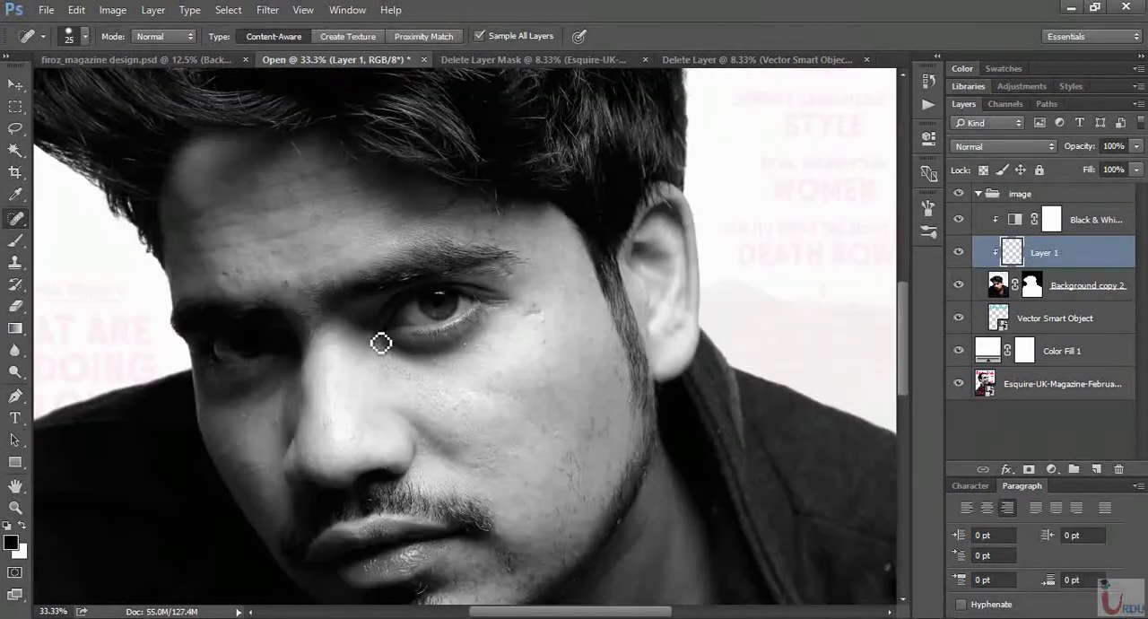
{"action": "mouse_move", "coordinate": [287, 256]}
{"action": "left_mouse_down"}
{"action": "mouse_move", "coordinate": [238, 287]}
{"action": "mouse_move", "coordinate": [266, 260]}
{"action": "left_mouse_up"}
{"action": "left_click_drag", "start_coordinate": [302, 175], "coordinate": [317, 165]}
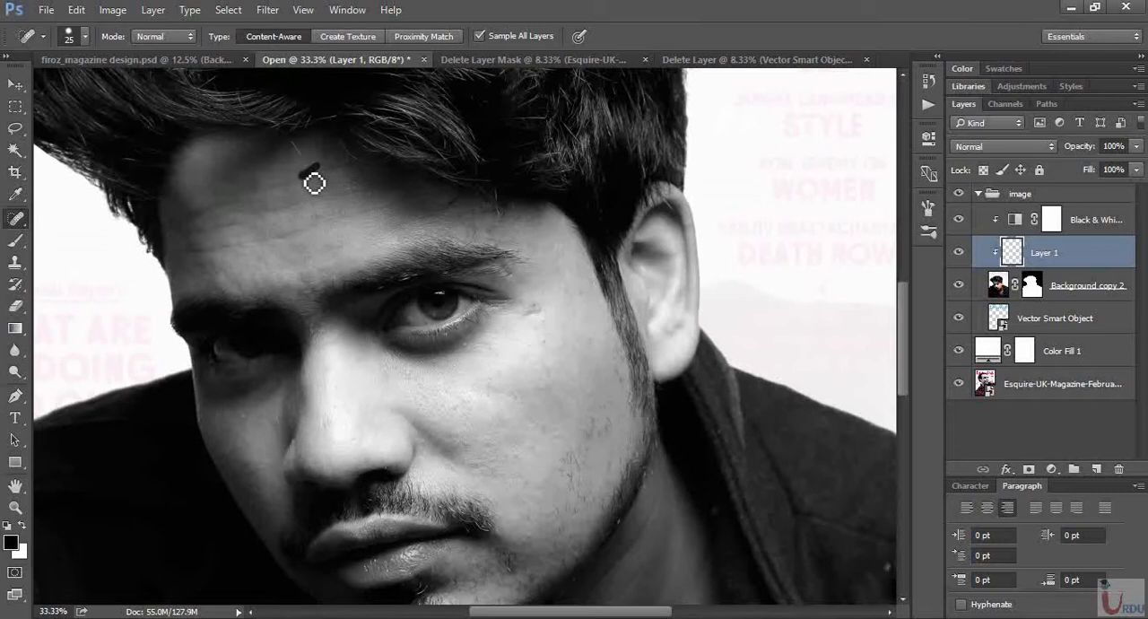
- Heal the skin spots beside the eye and on the upper cheek near the ear
{"action": "scroll", "coordinate": [538, 318], "scroll_direction": "down", "scroll_amount": 3}
{"action": "left_click", "coordinate": [538, 255]}
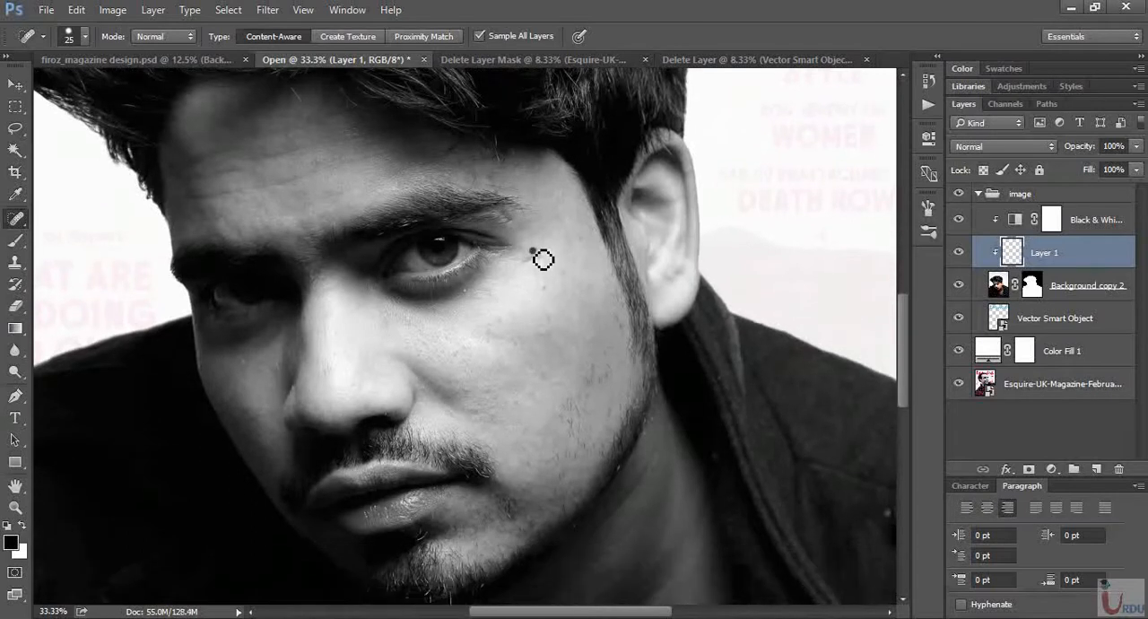
{"action": "left_click_drag", "start_coordinate": [524, 262], "coordinate": [595, 260]}
{"action": "left_click", "coordinate": [580, 239]}
{"action": "key", "text": "ctrl+0"}
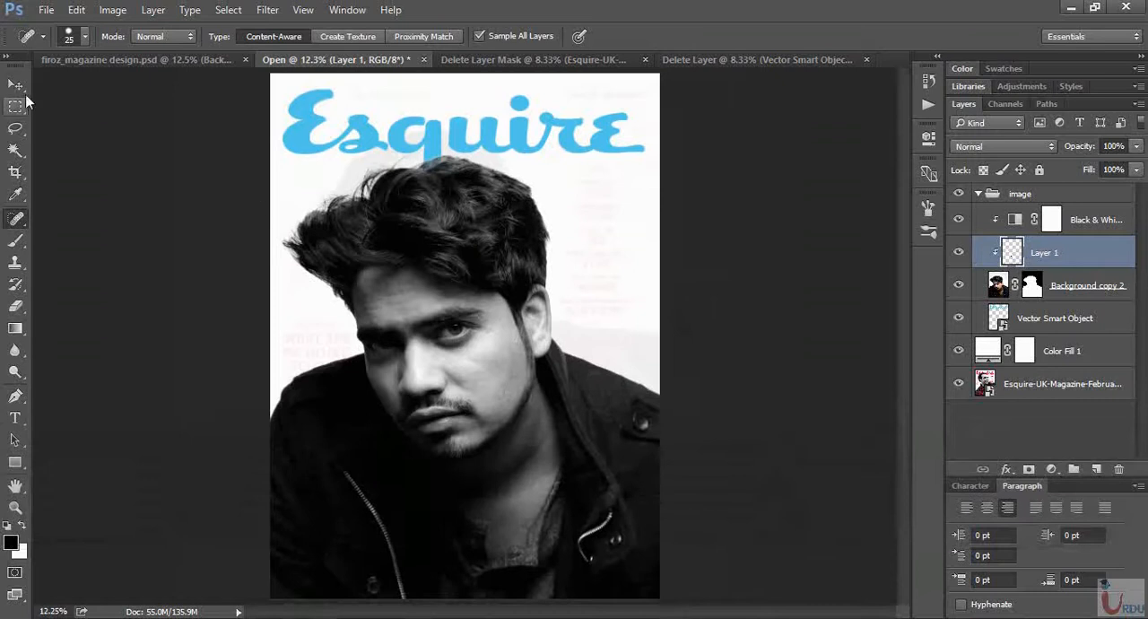
- Add the text INSIDE STORY in Bebas Neue Regular on the jacket at the lower left of the cover, following the finished design
{"action": "key", "text": "v"}
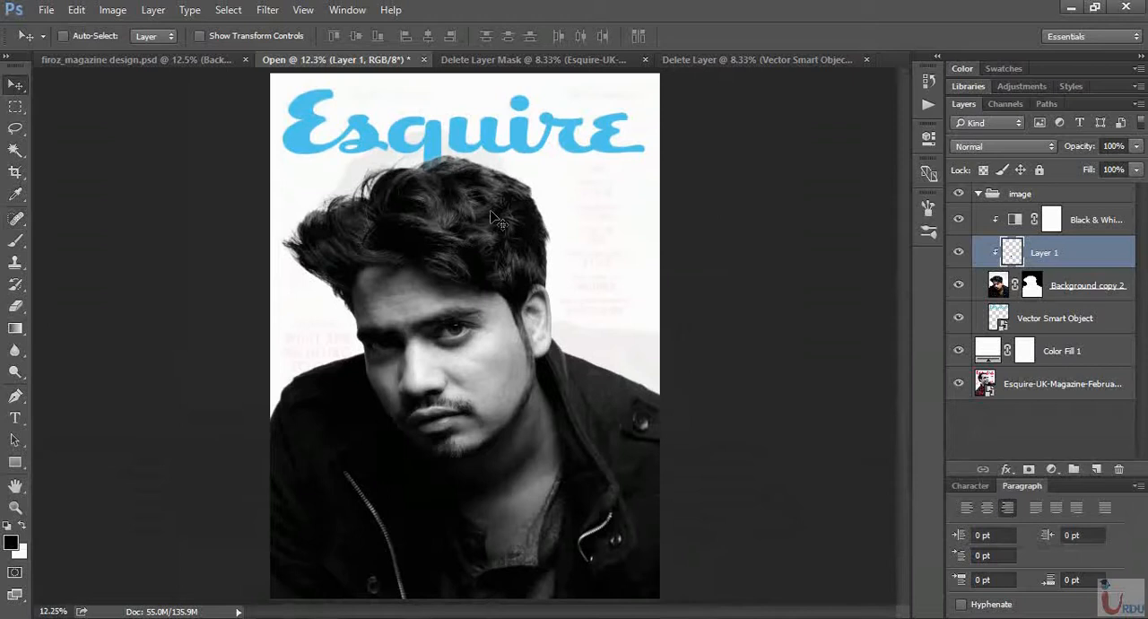
{"action": "left_click", "coordinate": [80, 63]}
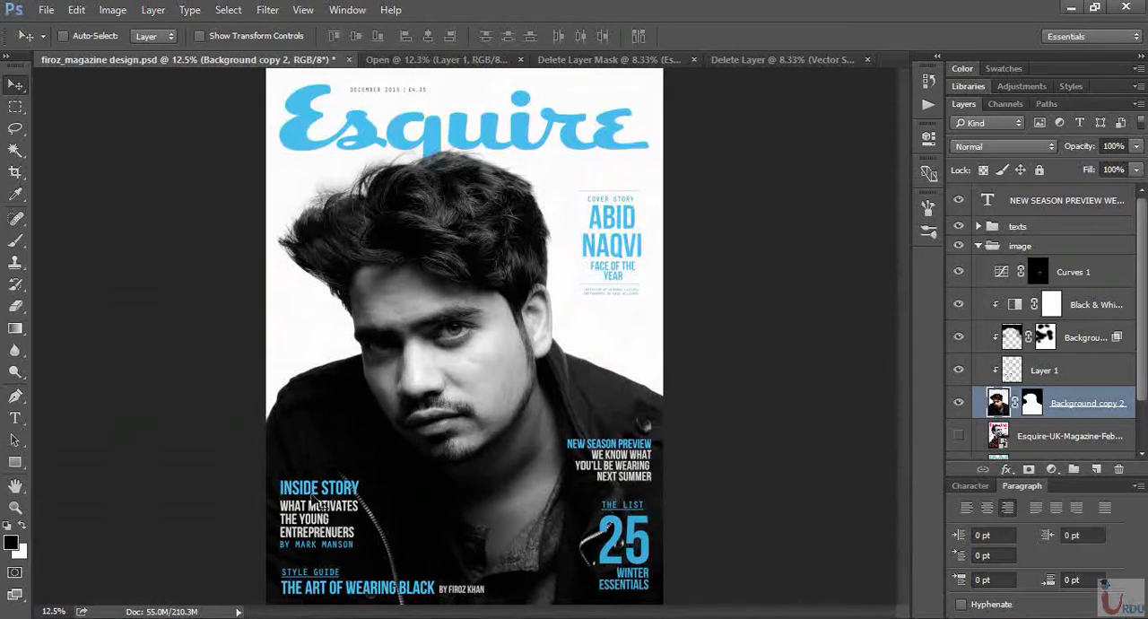
{"action": "key", "text": "ctrl+Tab"}
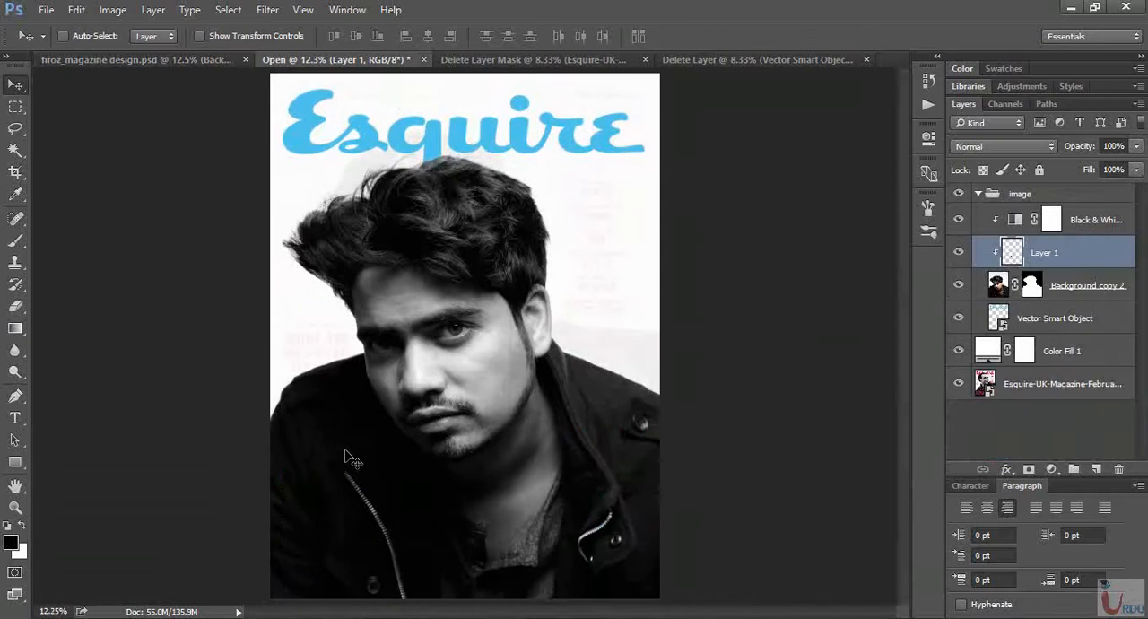
{"action": "key", "text": "t"}
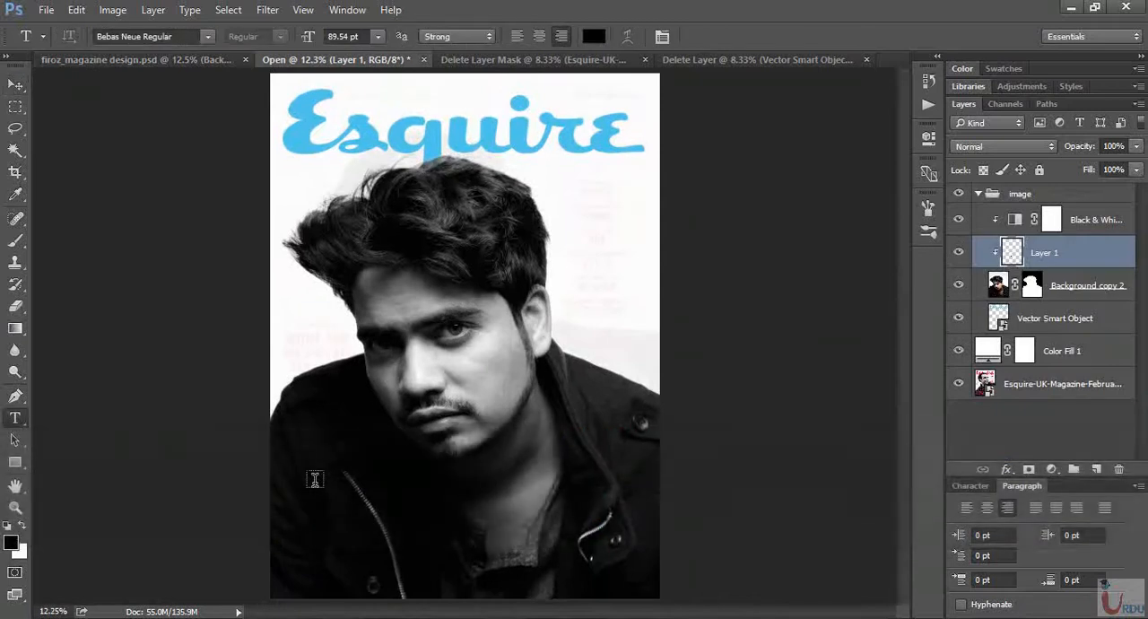
{"action": "left_click", "coordinate": [315, 483]}
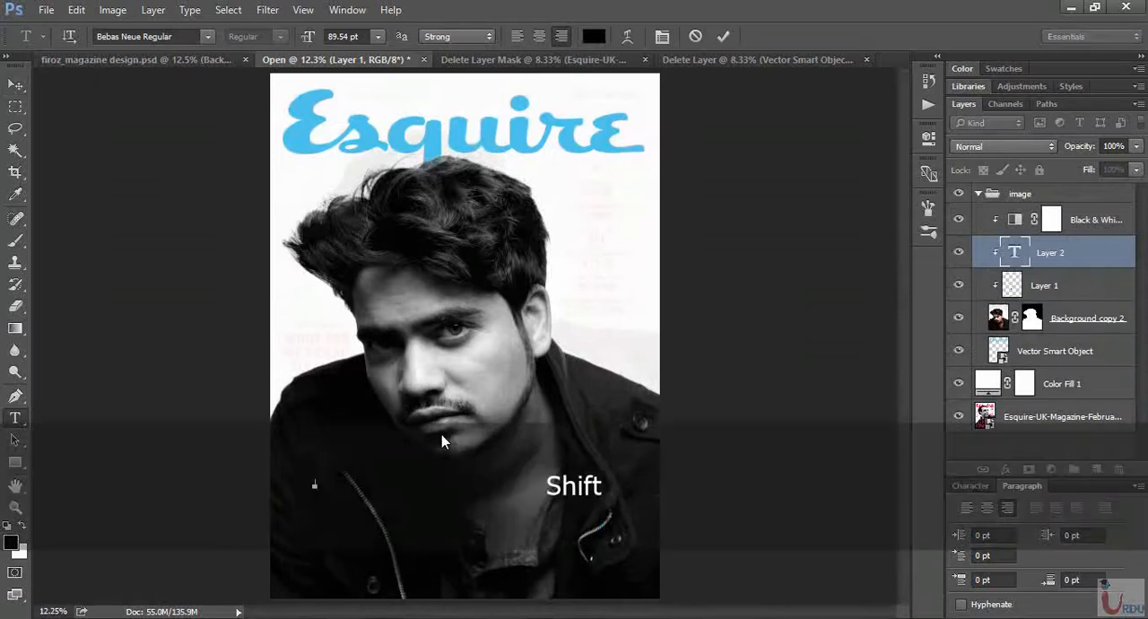
{"action": "type", "text": "INE "}
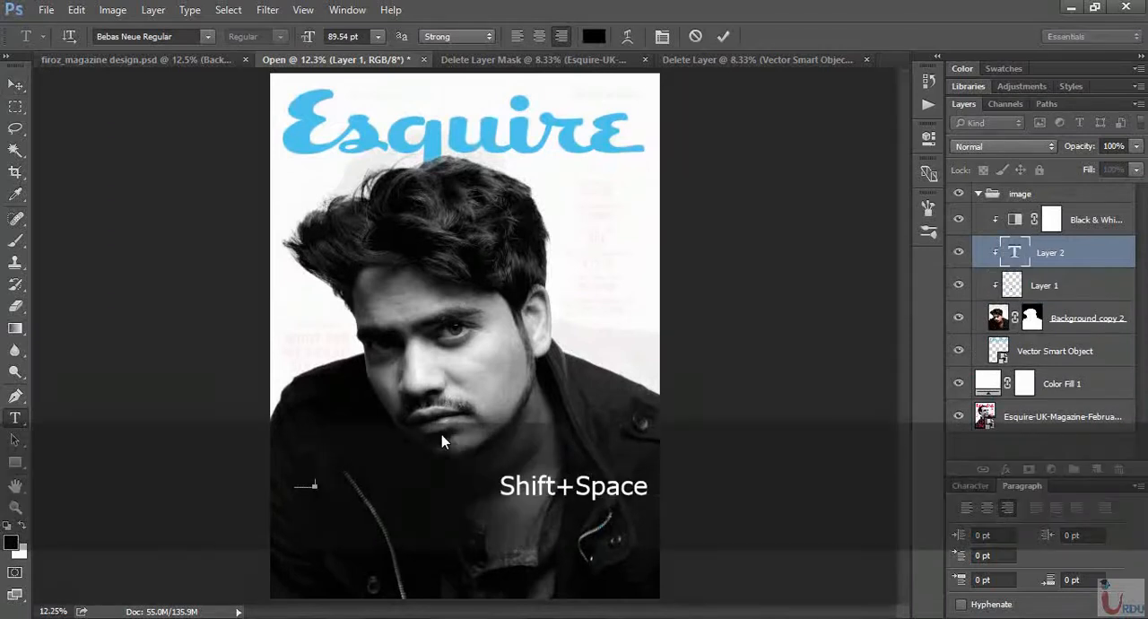
{"action": "type", "text": "S"}
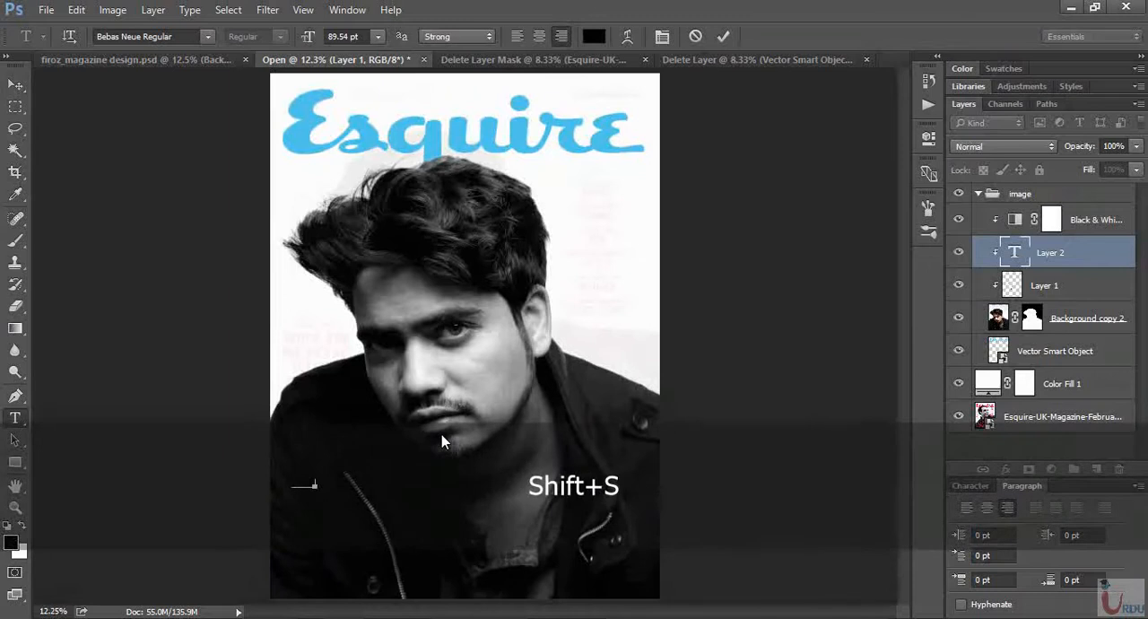
{"action": "type", "text": "RY"}
- Move the INSIDE STORY text layer out of the image group to the top of the layer stack and collapse the group
{"action": "left_click", "coordinate": [1079, 254]}
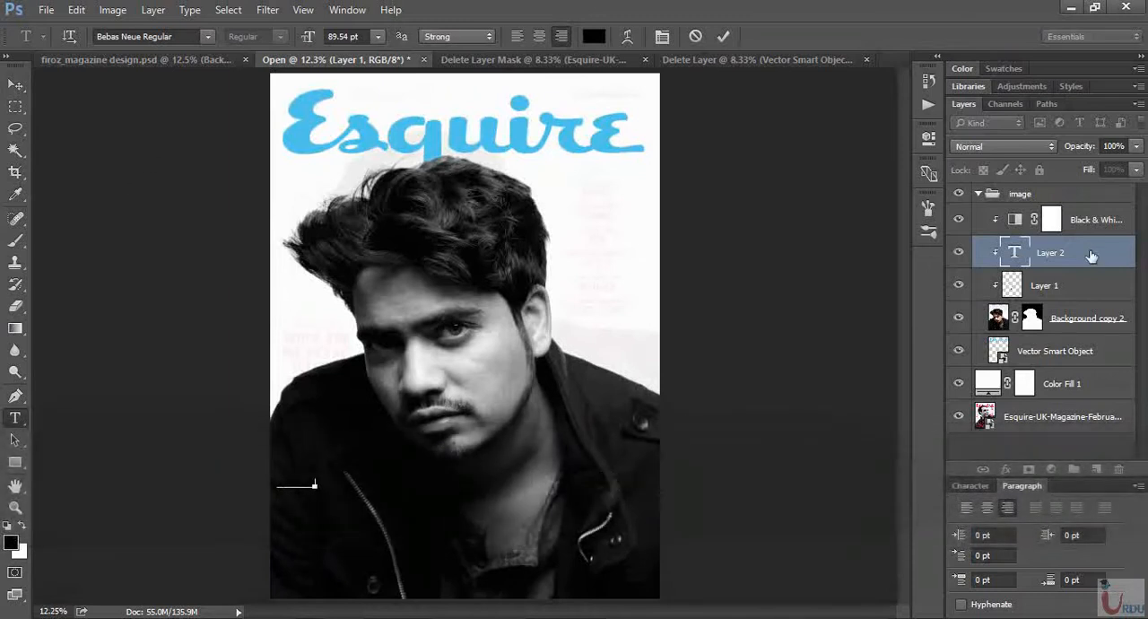
{"action": "left_click_drag", "start_coordinate": [1094, 254], "coordinate": [1069, 199]}
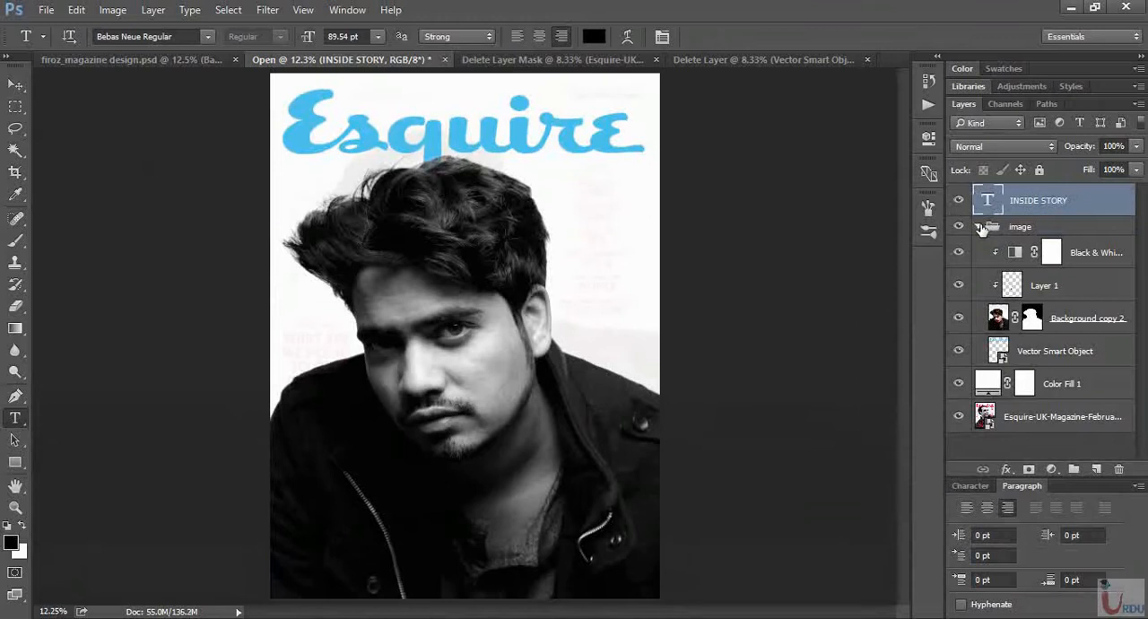
{"action": "left_click", "coordinate": [981, 227]}
{"action": "left_click", "coordinate": [1048, 229]}
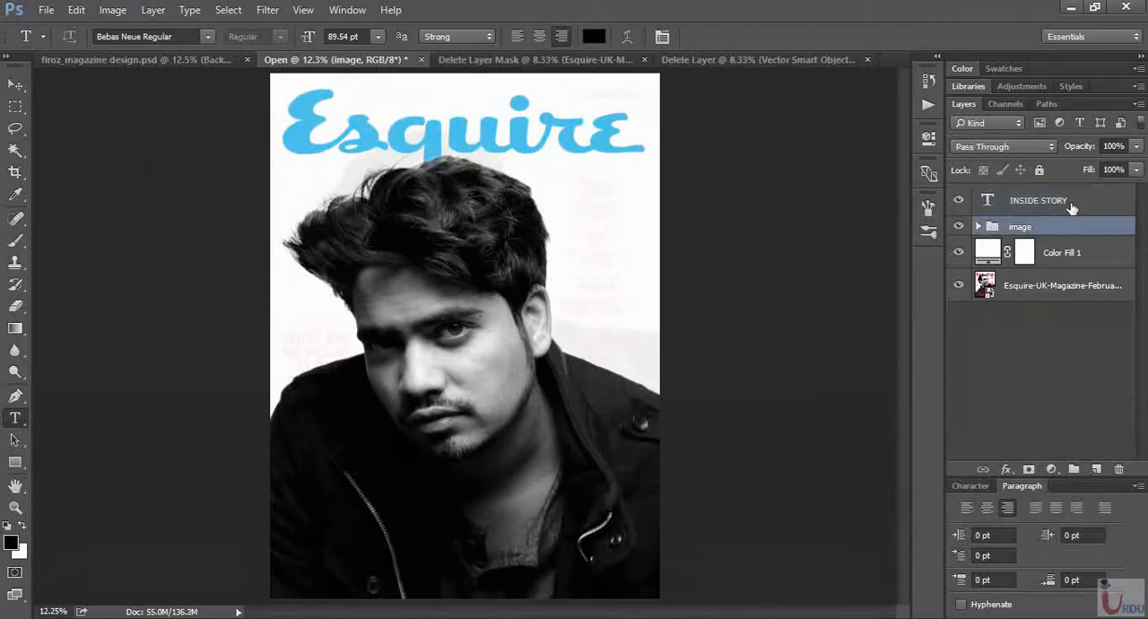
- Change the INSIDE STORY text colour to the light blue sampled from the Esquire masthead
{"action": "left_click", "coordinate": [1073, 206]}
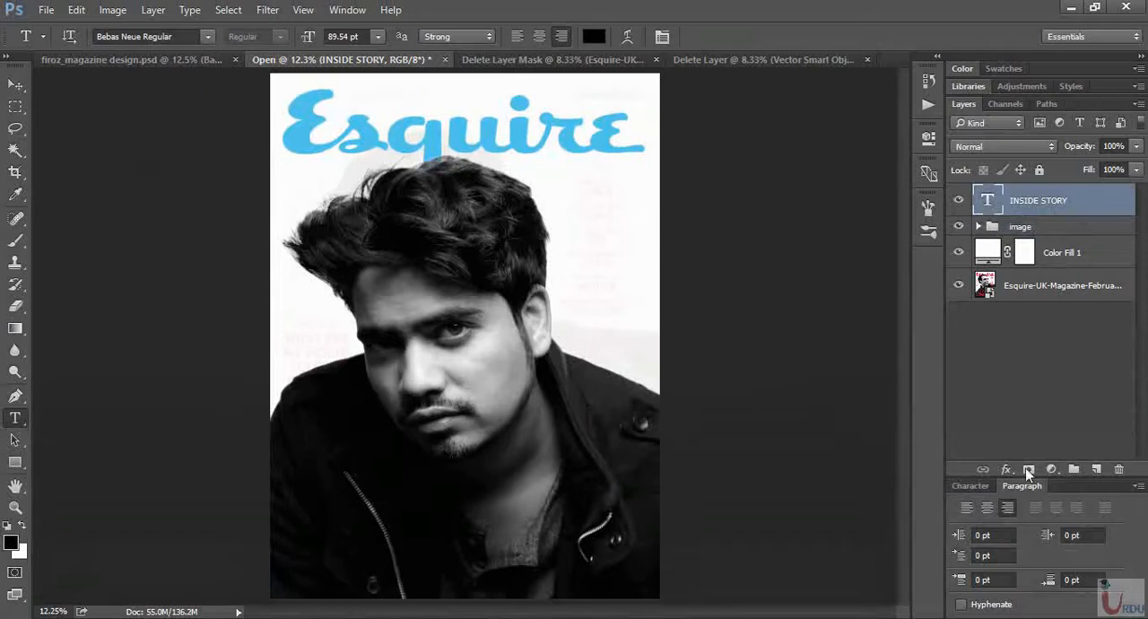
{"action": "left_click", "coordinate": [970, 483]}
{"action": "left_click", "coordinate": [1085, 531]}
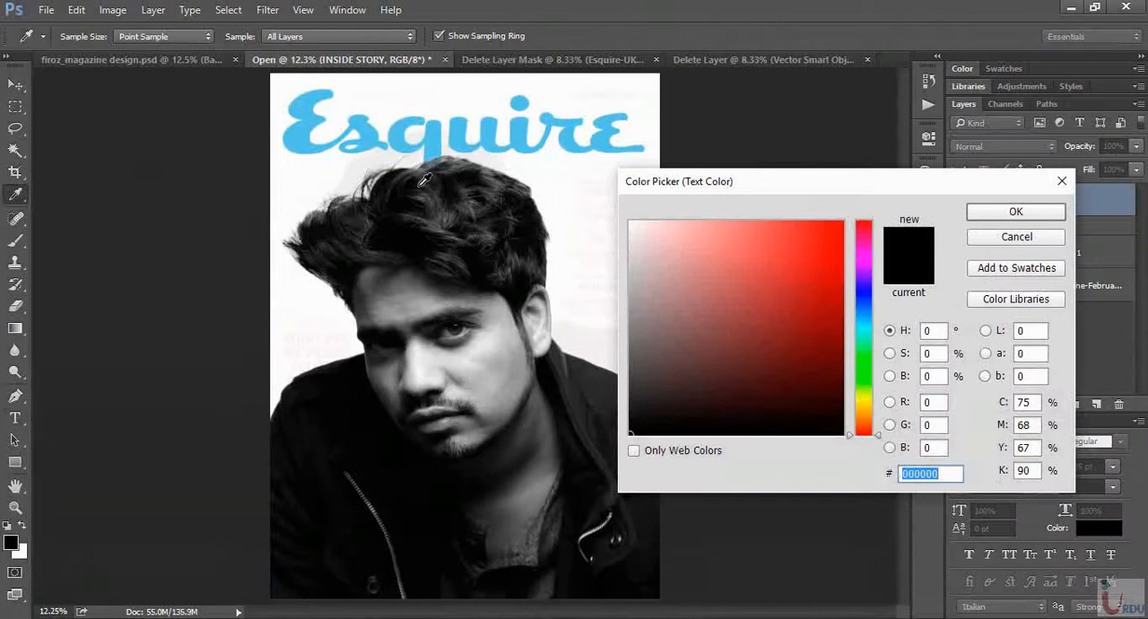
{"action": "left_click", "coordinate": [304, 127]}
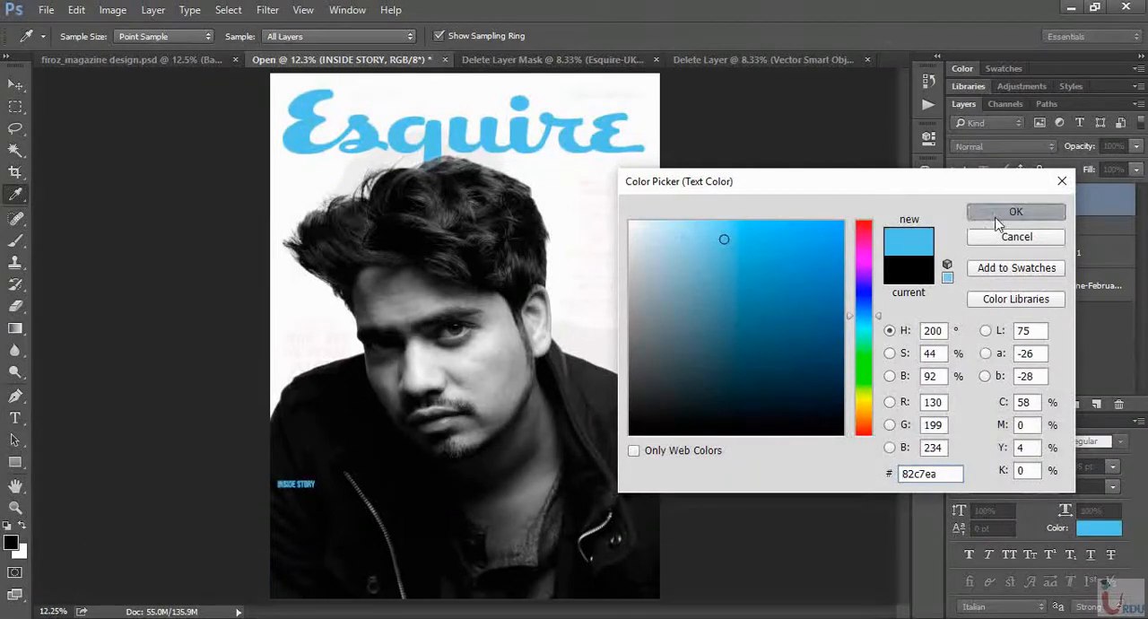
{"action": "left_click", "coordinate": [972, 213]}
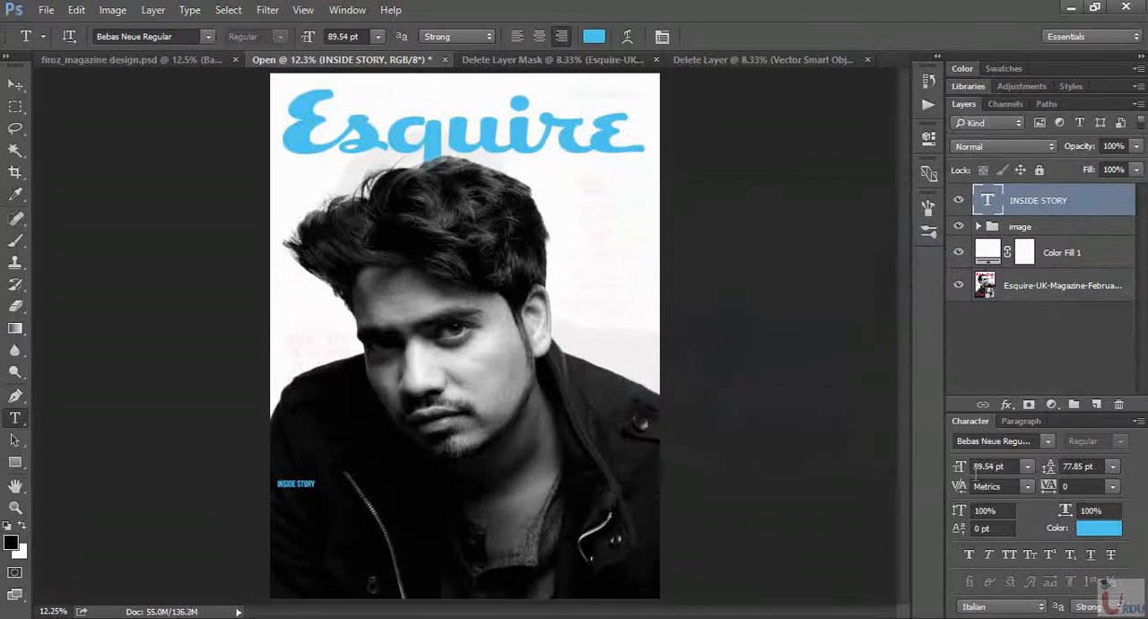
- Enlarge the INSIDE STORY text to 189.54 pt and place it on the jacket just inside the cover's left edge
{"action": "left_click_drag", "start_coordinate": [960, 473], "coordinate": [977, 465]}
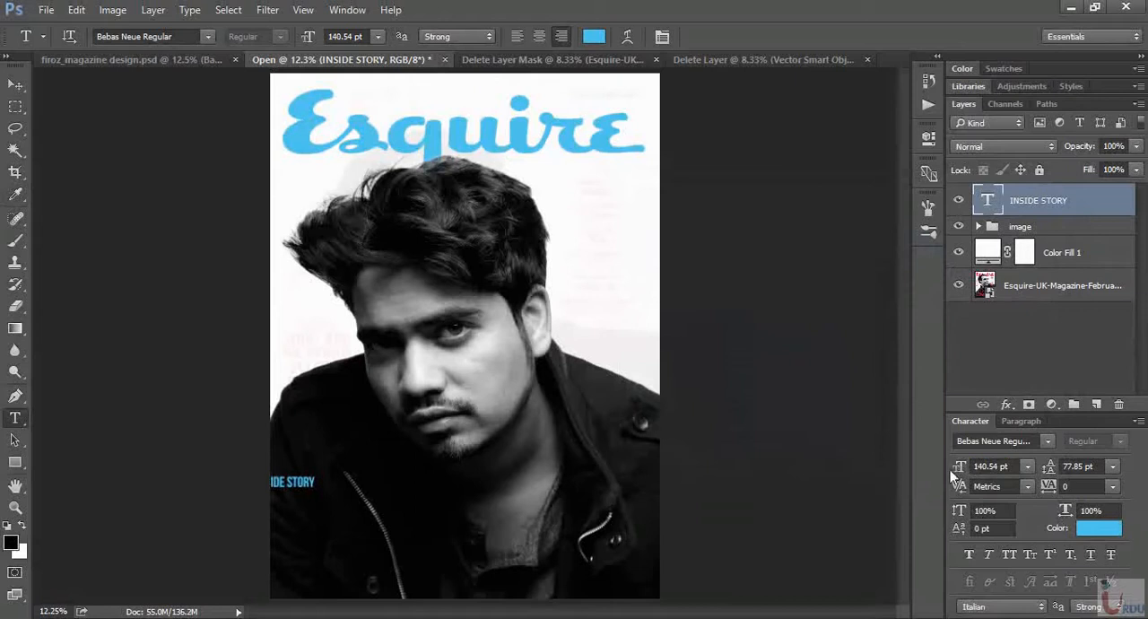
{"action": "left_click", "coordinate": [15, 84]}
{"action": "left_click_drag", "start_coordinate": [300, 439], "coordinate": [336, 447]}
{"action": "left_click_drag", "start_coordinate": [960, 468], "coordinate": [981, 467]}
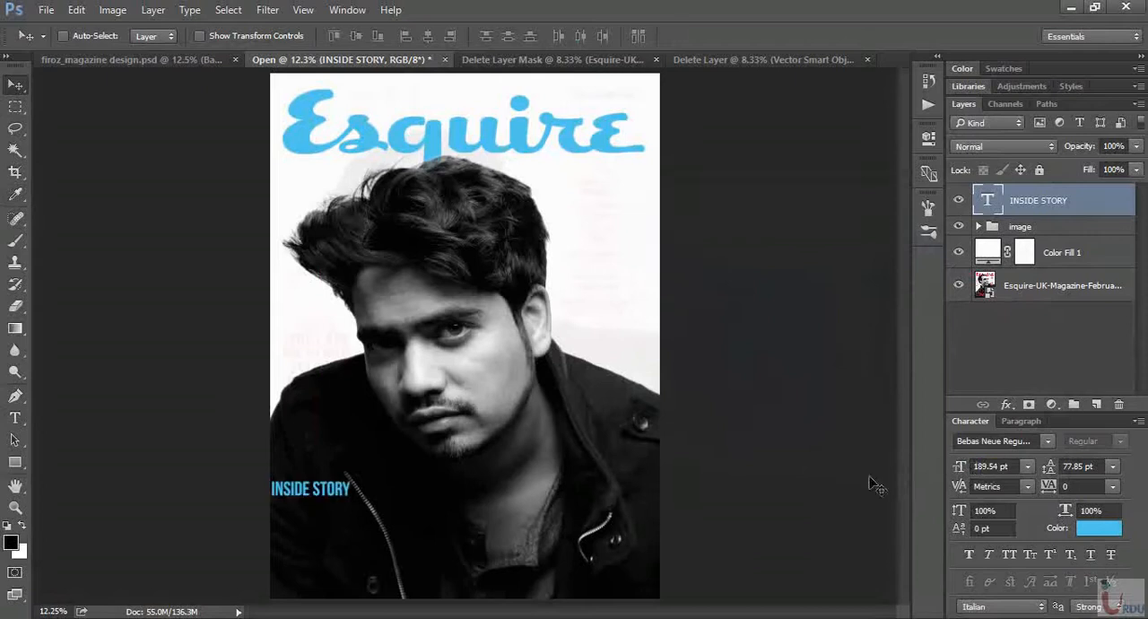
{"action": "left_click_drag", "start_coordinate": [352, 497], "coordinate": [365, 507]}
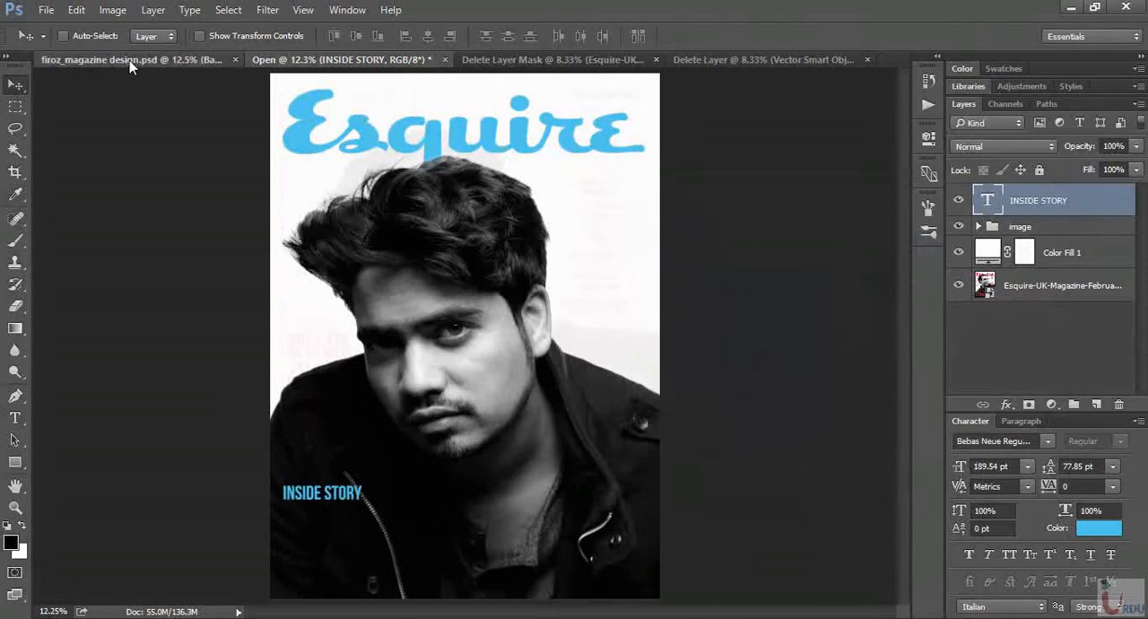
- Raise the INSIDE STORY line slightly after comparing with the finished design, and place one duplicate of it directly beneath
{"action": "left_click", "coordinate": [129, 60]}
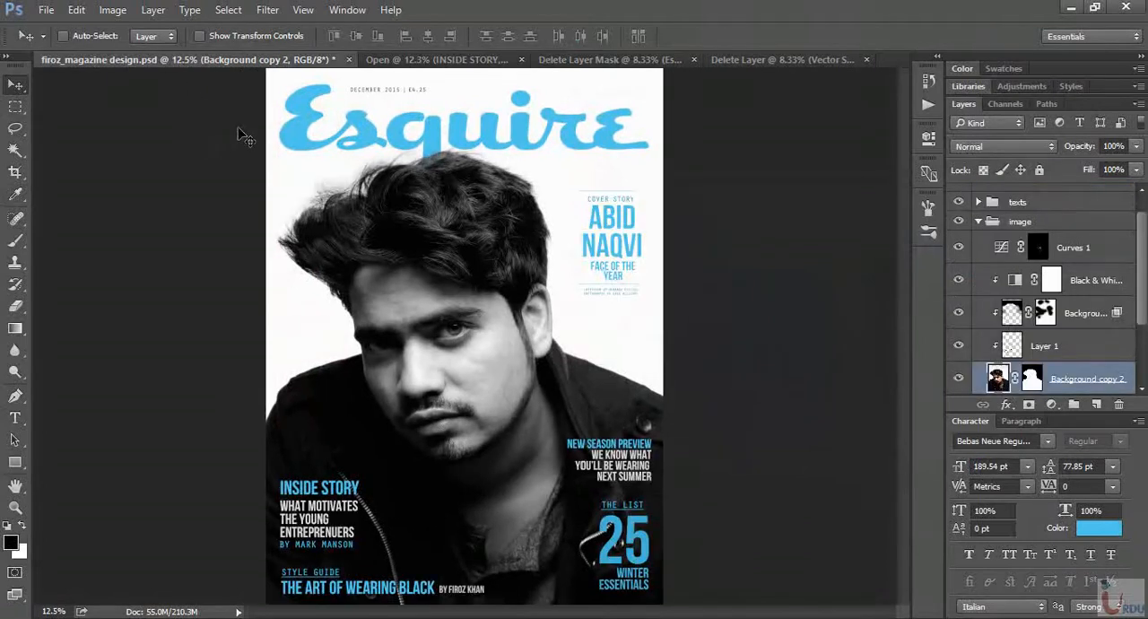
{"action": "left_click", "coordinate": [438, 62]}
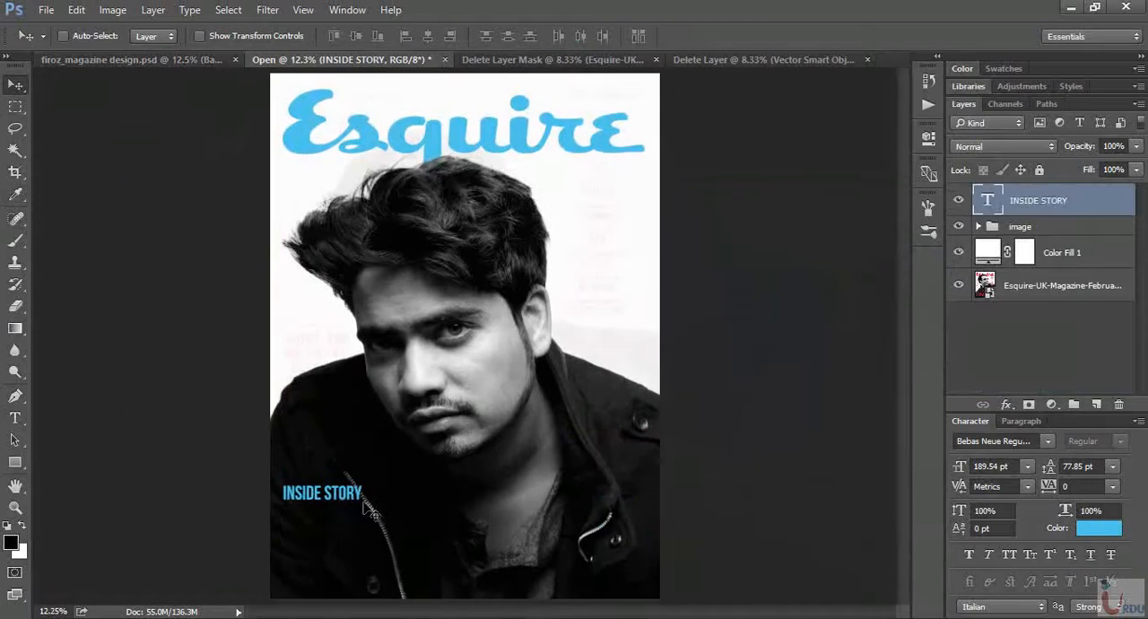
{"action": "mouse_move", "coordinate": [372, 508]}
{"action": "left_mouse_down"}
{"action": "mouse_move", "coordinate": [349, 489]}
{"action": "mouse_move", "coordinate": [353, 508]}
{"action": "left_mouse_up"}
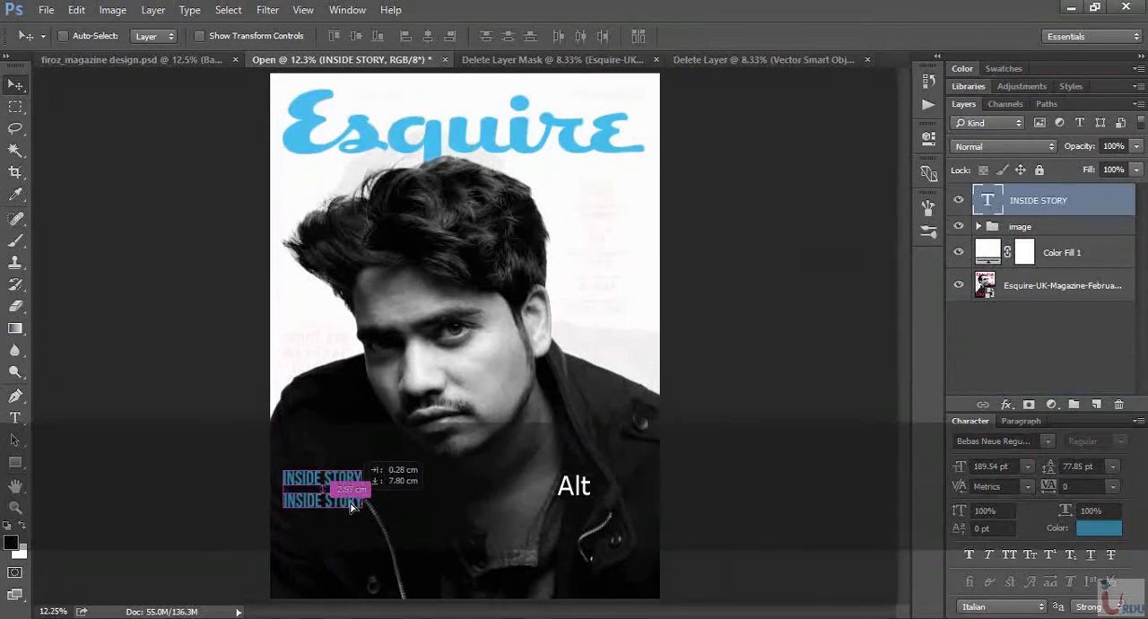
{"action": "left_click_drag", "start_coordinate": [352, 507], "coordinate": [357, 511], "text": "alt"}
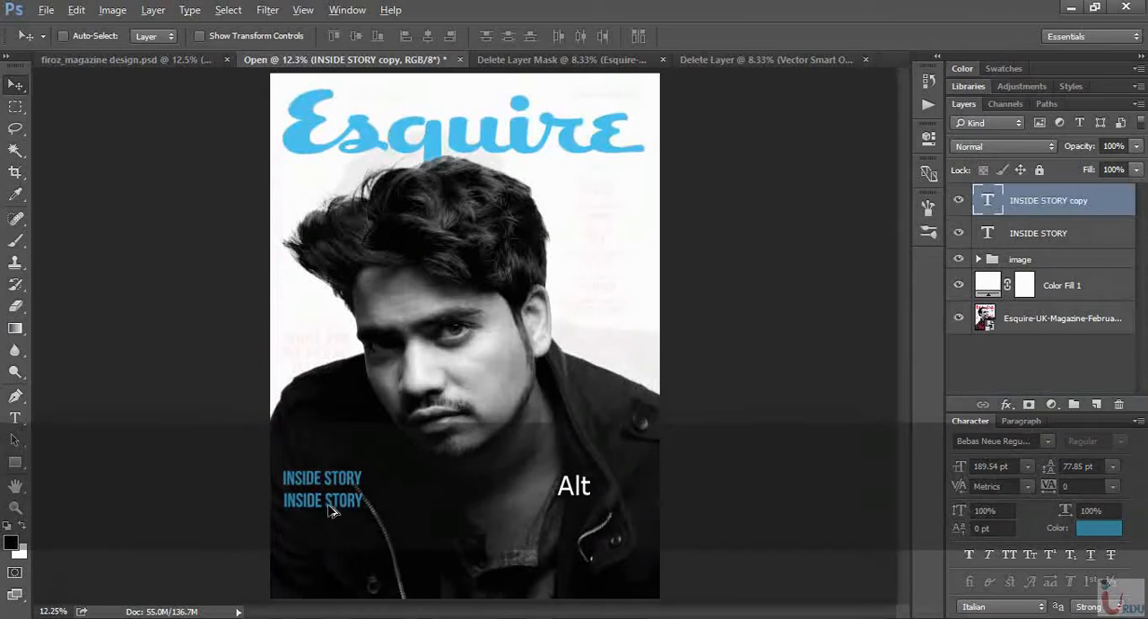
{"action": "left_click_drag", "start_coordinate": [327, 513], "coordinate": [331, 532], "text": "alt"}
{"action": "key", "text": "ctrl+alt+z"}
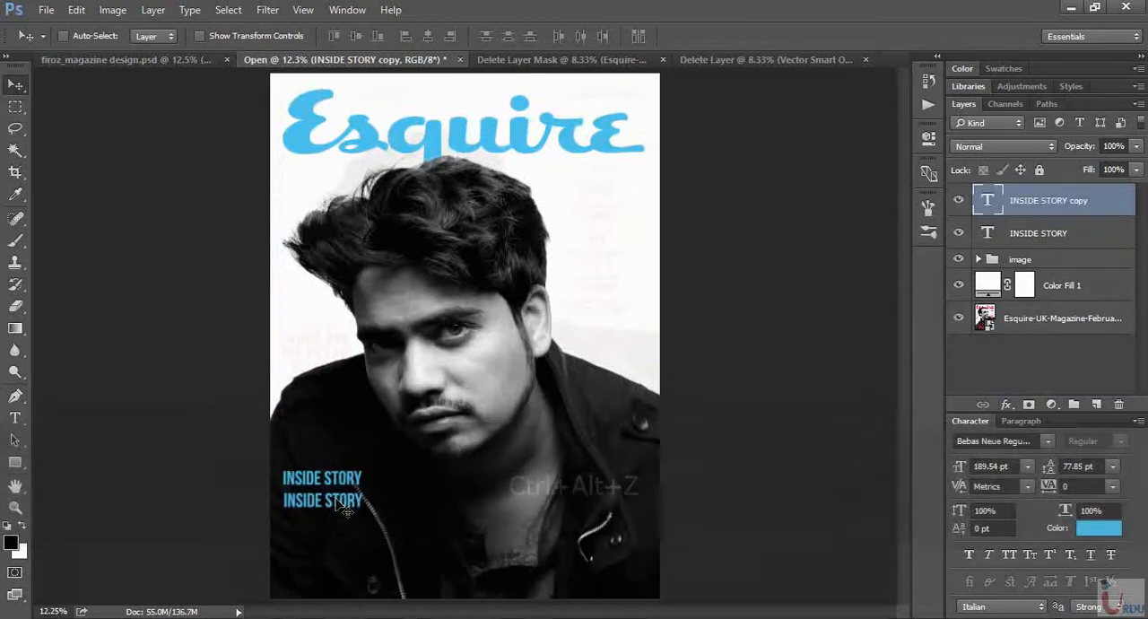
- Replace the duplicated line's text with WHAT MOTIVATES THE YOUNG ENTREPREUNERS and move it fully onto the lower part of the cover
{"action": "key", "text": "t"}
{"action": "triple_click", "coordinate": [354, 501]}
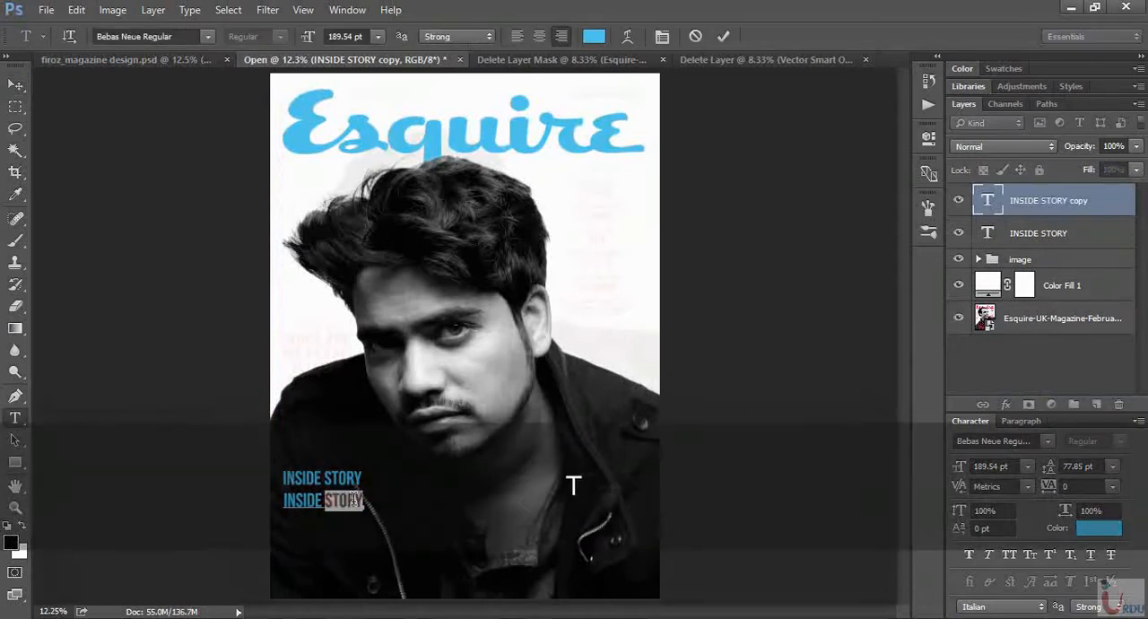
{"action": "type", "text": "WHAT"}
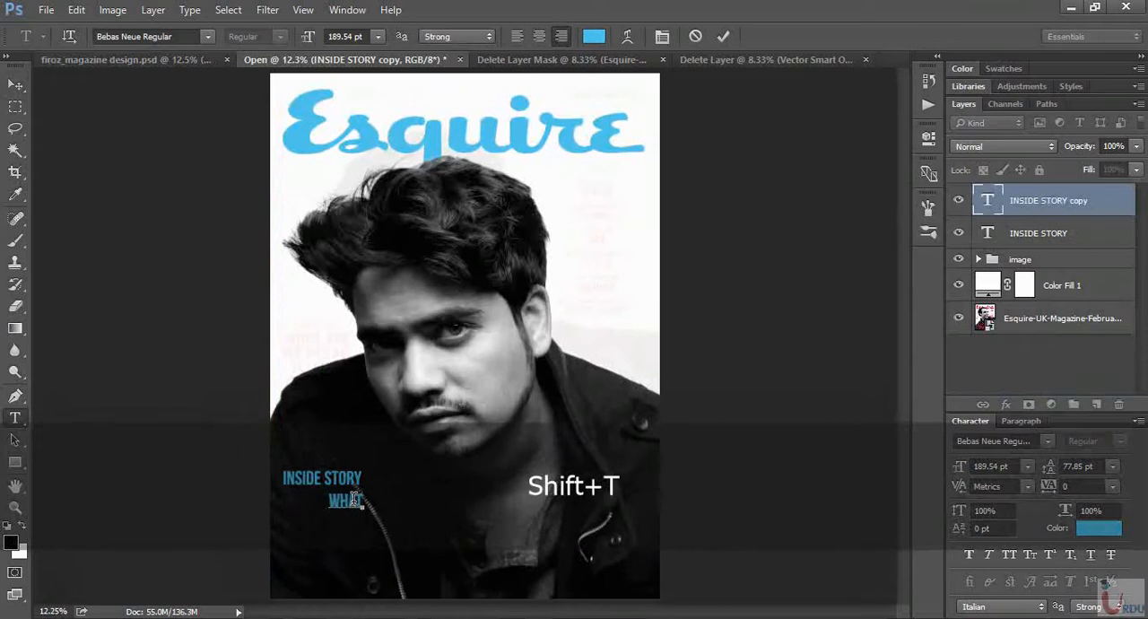
{"action": "type", "text": " MOTIV"}
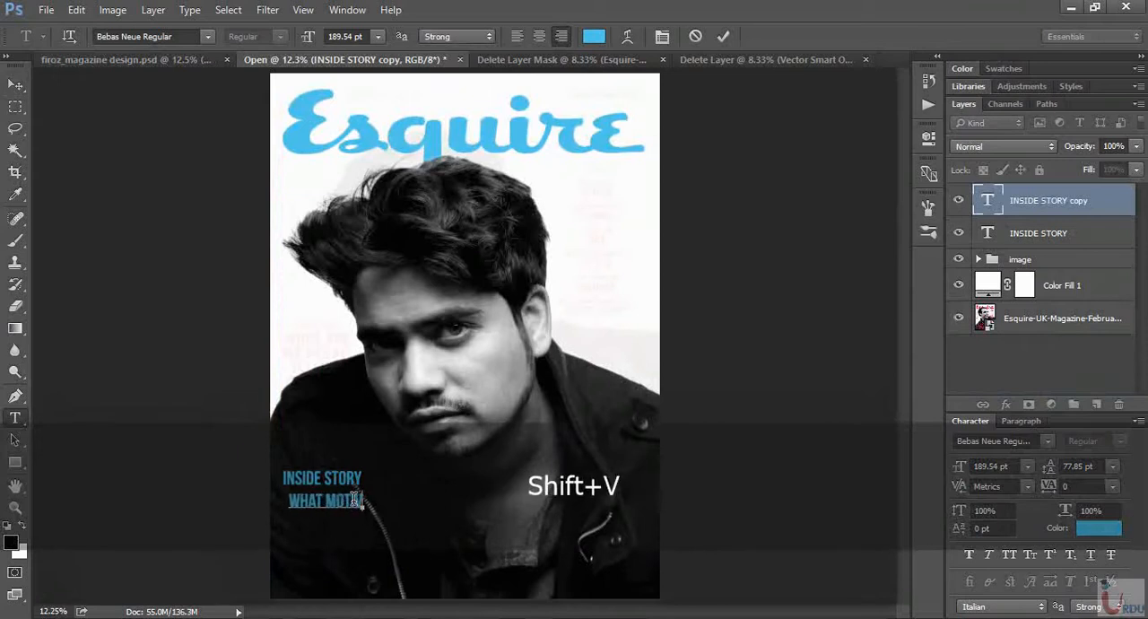
{"action": "type", "text": "ATES"}
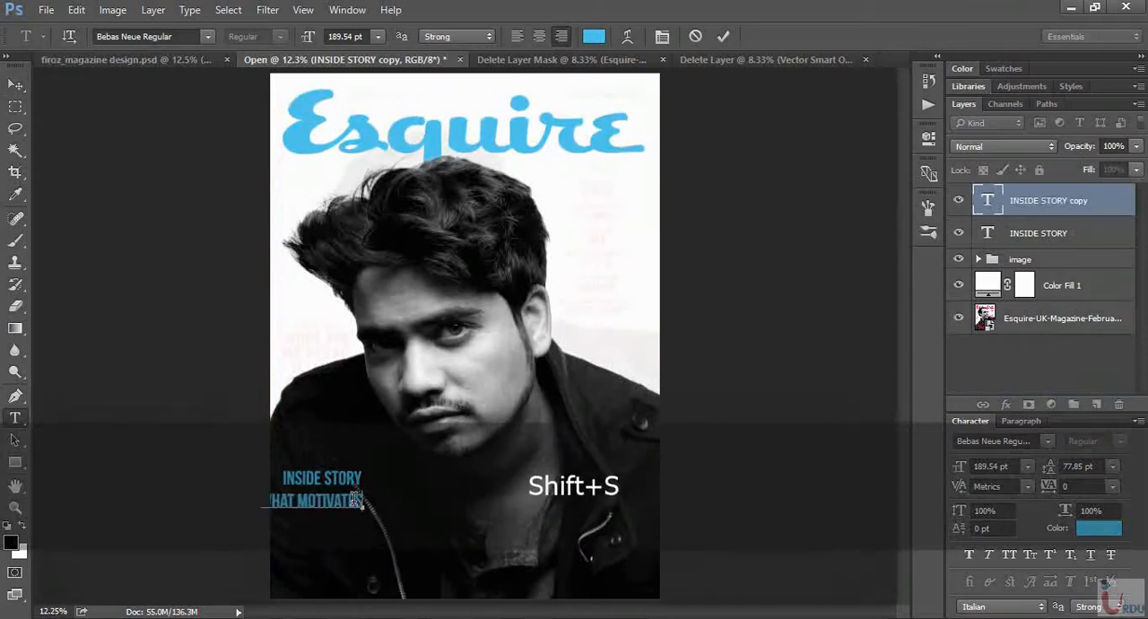
{"action": "type", "text": " THEY"}
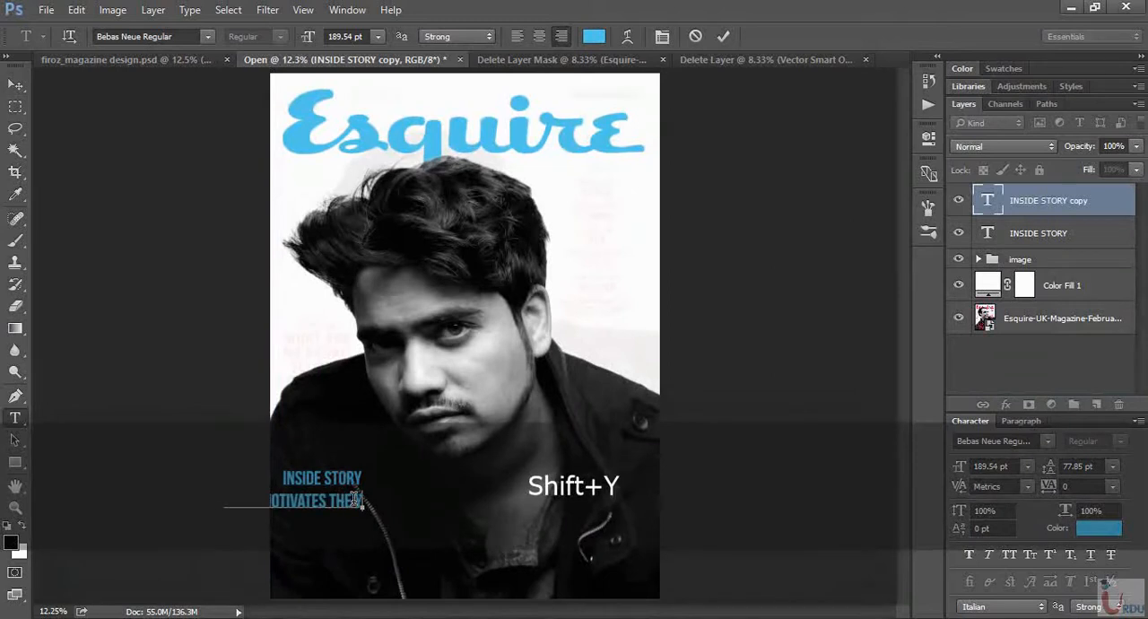
{"action": "type", "text": "OUNG E"}
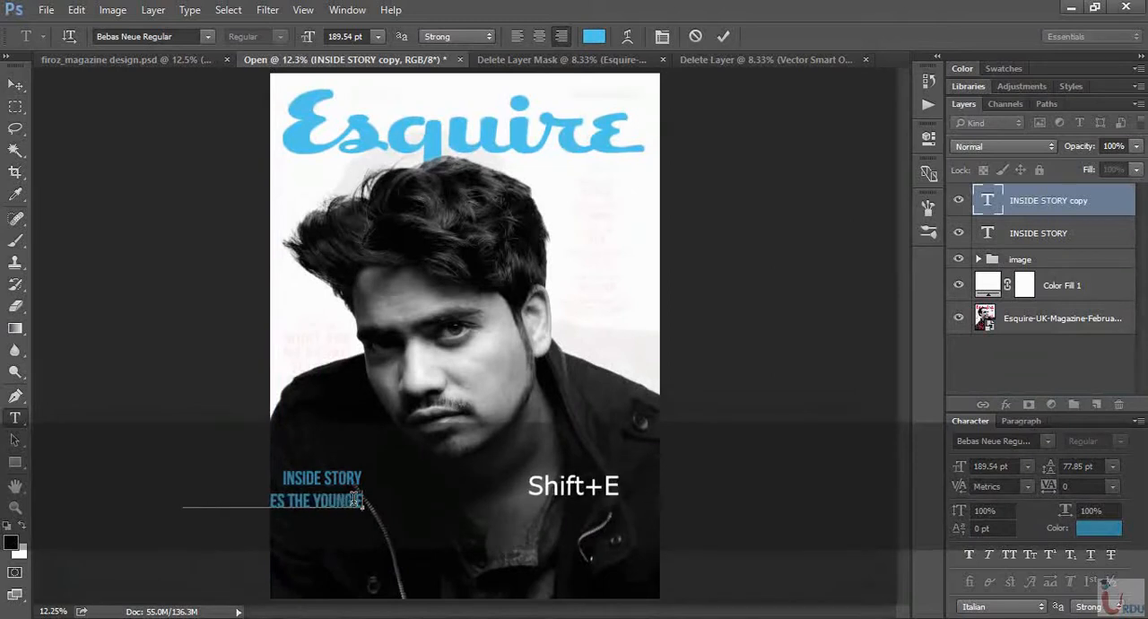
{"action": "type", "text": "NTRE"}
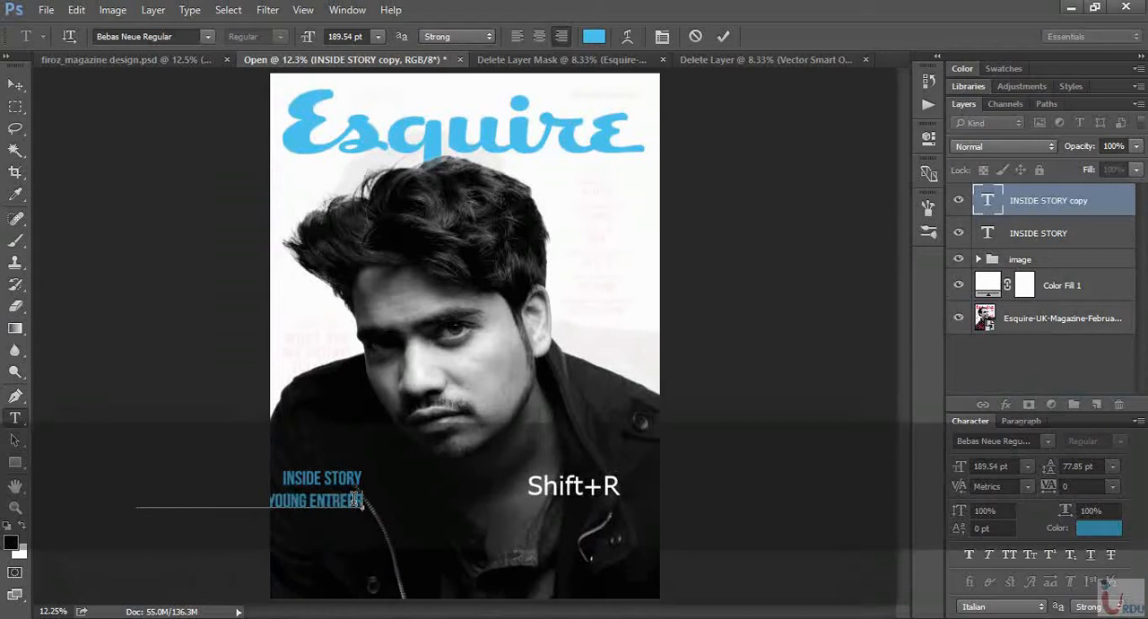
{"action": "type", "text": "PRENEURS"}
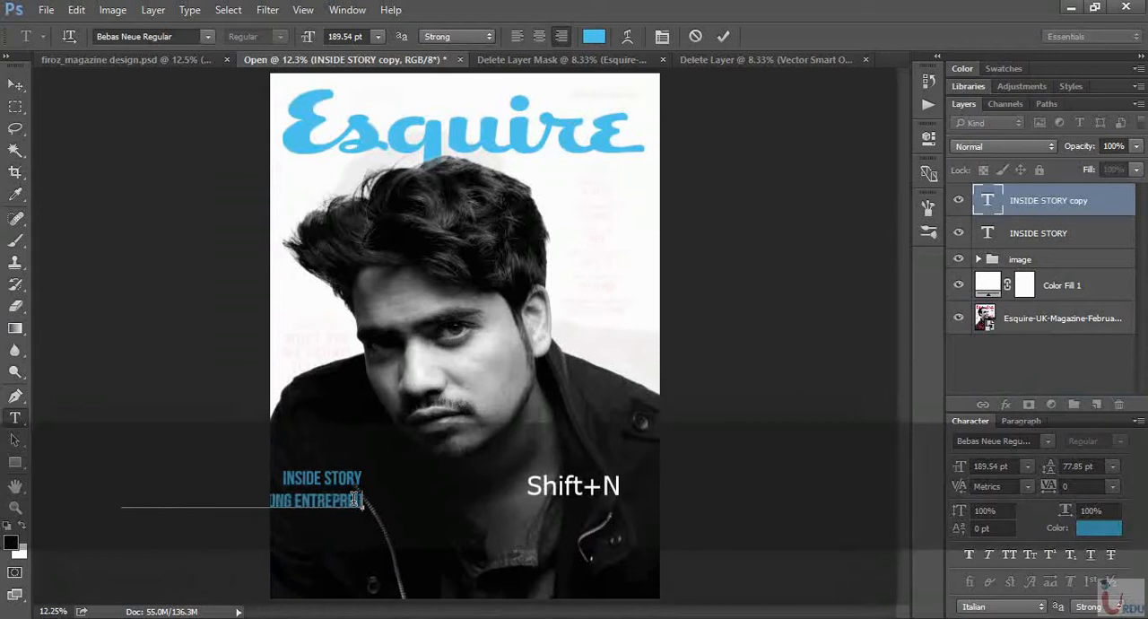
{"action": "left_click", "coordinate": [15, 83]}
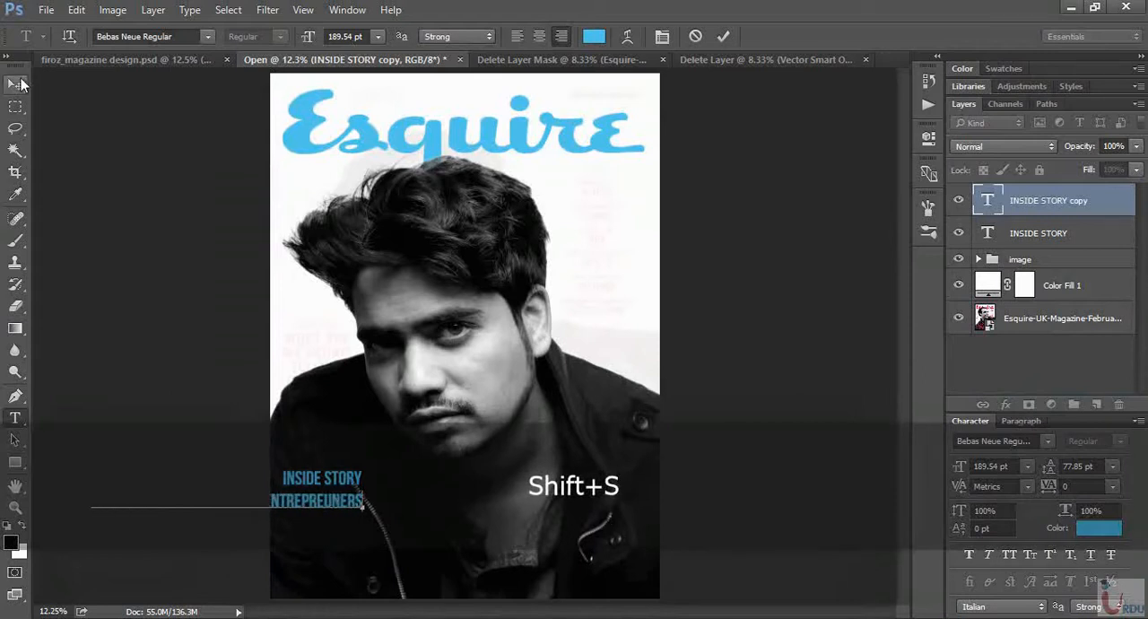
{"action": "left_click_drag", "start_coordinate": [347, 531], "coordinate": [557, 563]}
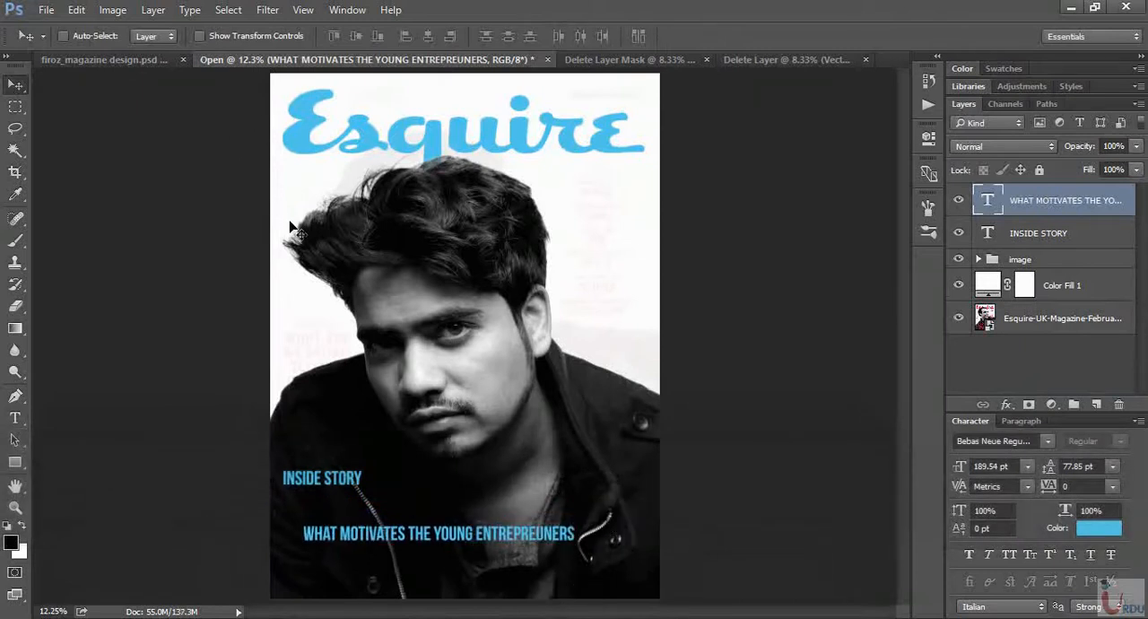
- Break the headline into three lines after MOTIVATES and YOUNG, following the finished design, and move it below INSIDE STORY
{"action": "left_click", "coordinate": [143, 60]}
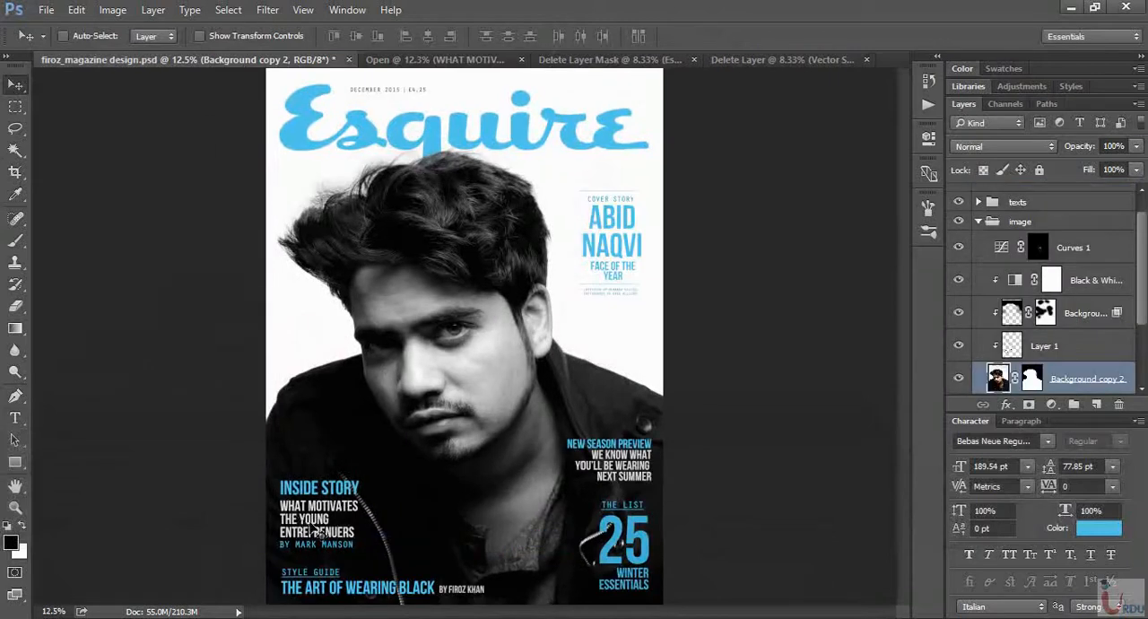
{"action": "left_click", "coordinate": [428, 68]}
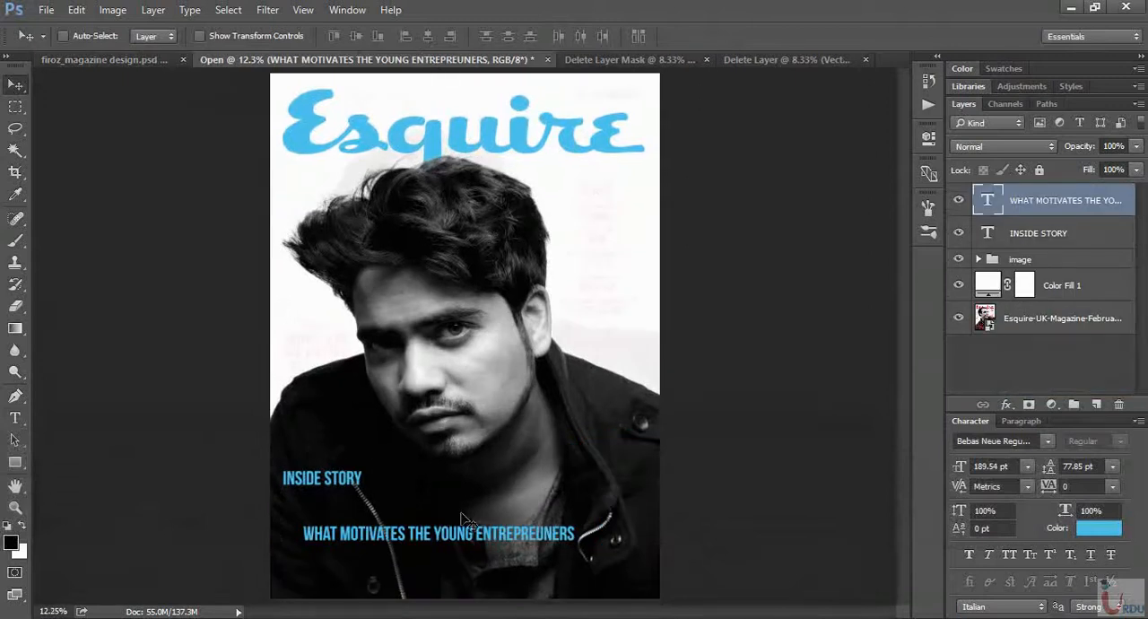
{"action": "key", "text": "t"}
{"action": "left_click", "coordinate": [413, 532]}
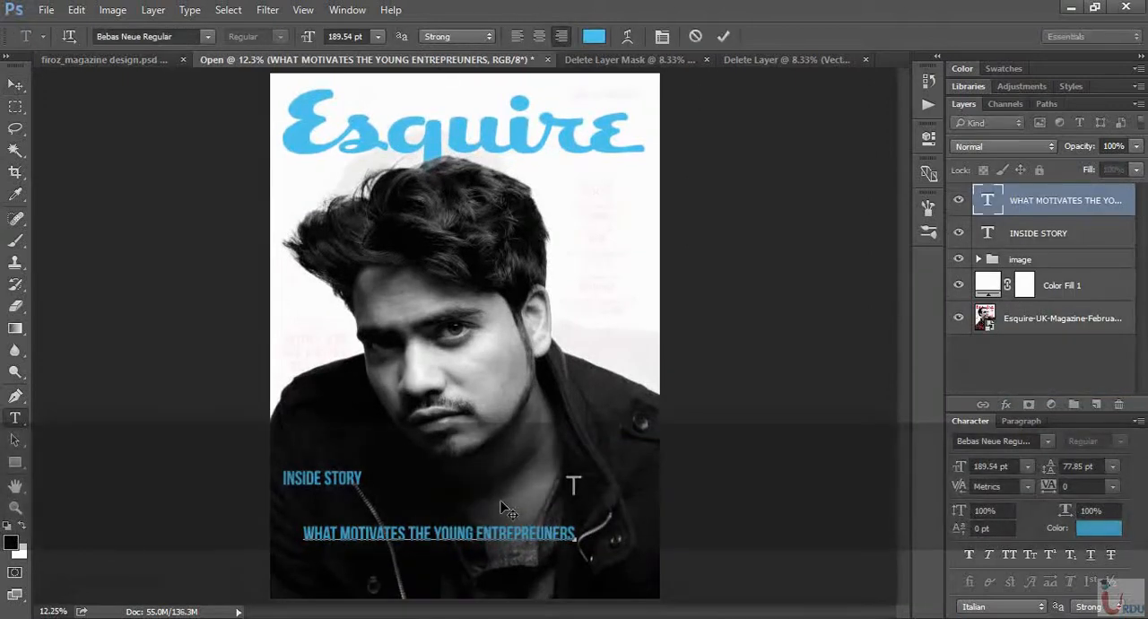
{"action": "key", "text": "BackSpace"}
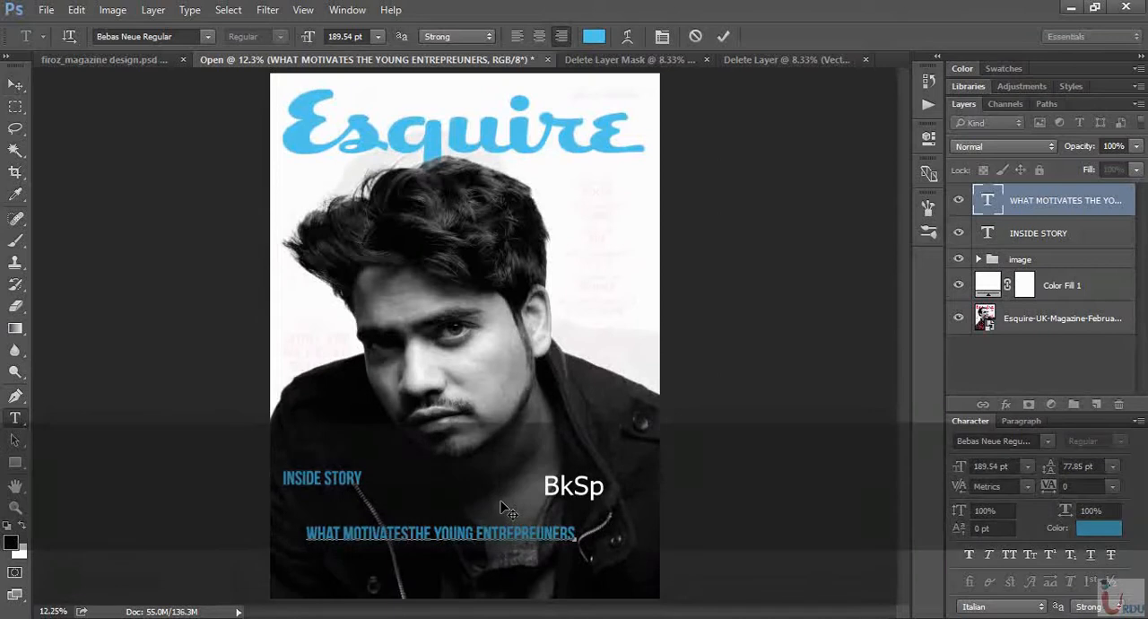
{"action": "key", "text": "Return"}
{"action": "key", "text": "Right"}
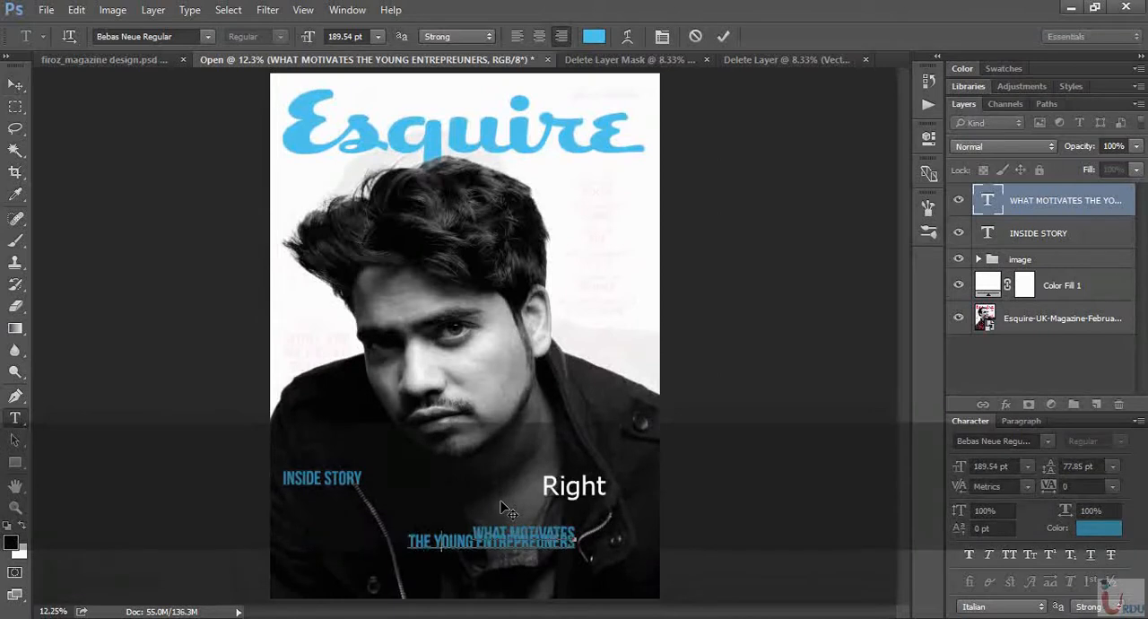
{"action": "key", "text": "Return"}
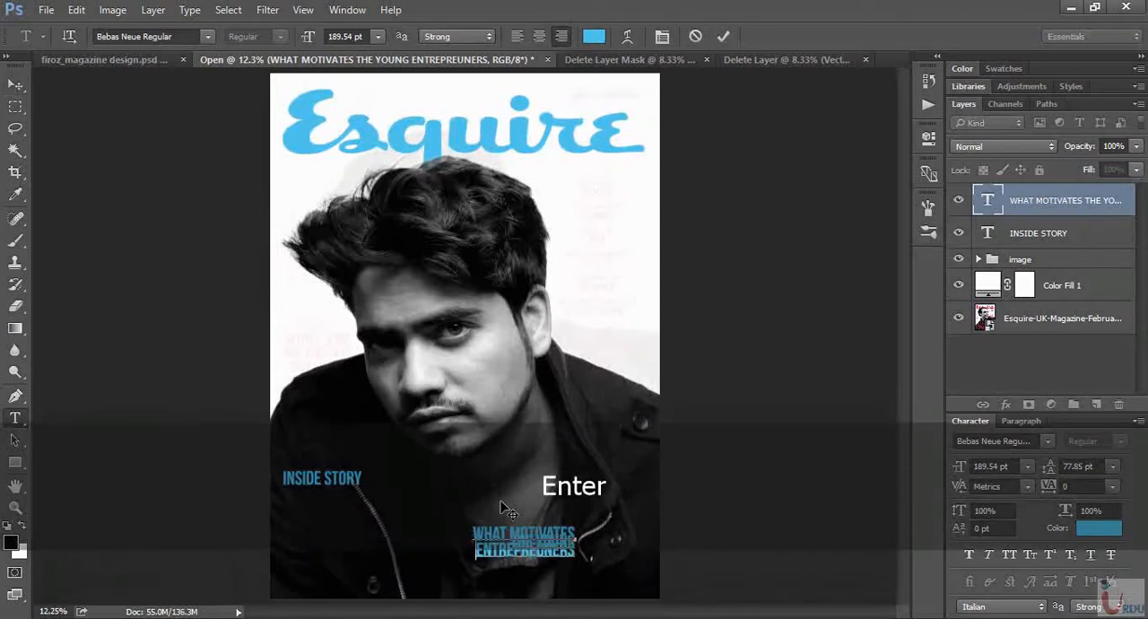
{"action": "left_click_drag", "start_coordinate": [517, 584], "coordinate": [411, 550]}
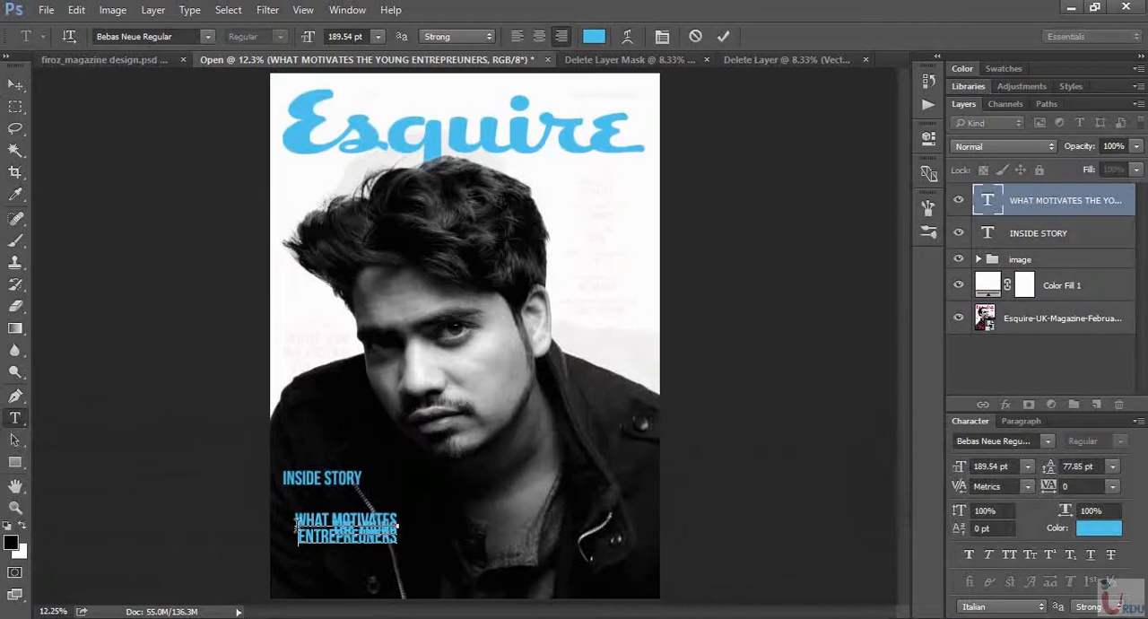
- Set the leading of all three headline lines to Auto
{"action": "left_click_drag", "start_coordinate": [299, 532], "coordinate": [270, 484]}
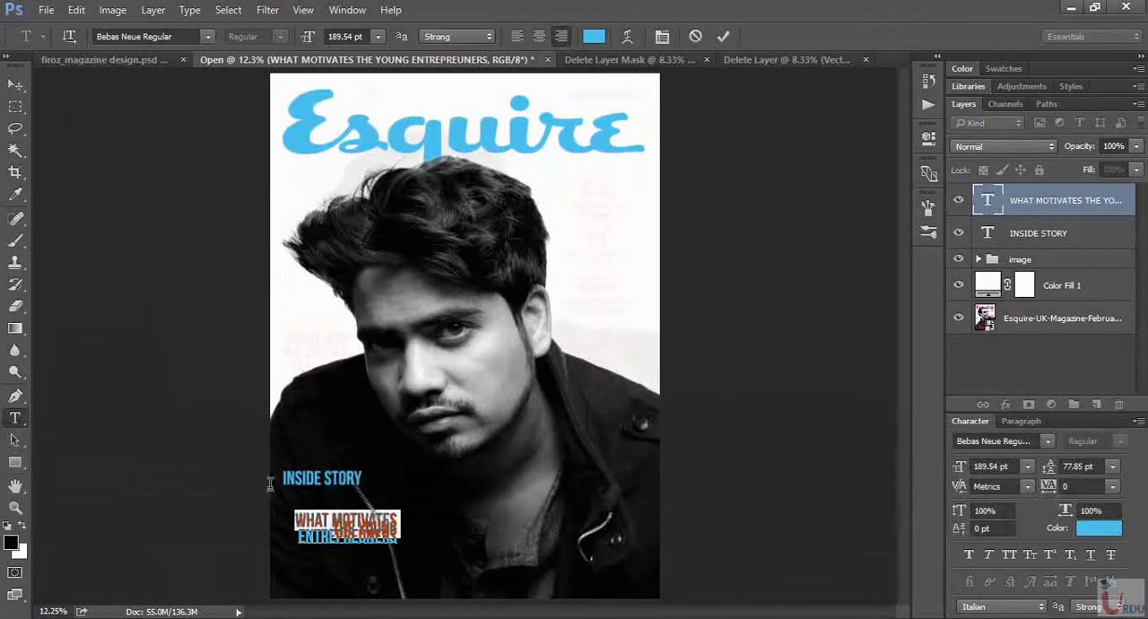
{"action": "left_click", "coordinate": [301, 520]}
{"action": "left_click_drag", "start_coordinate": [332, 522], "coordinate": [206, 479]}
{"action": "left_click", "coordinate": [398, 539]}
{"action": "left_click", "coordinate": [1136, 421]}
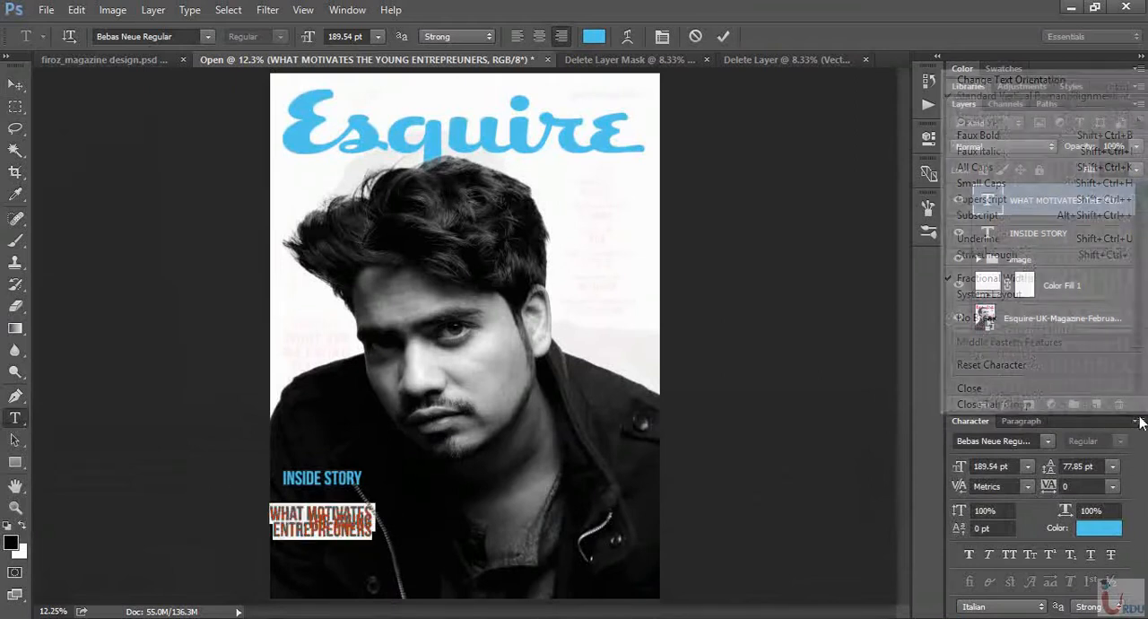
{"action": "left_click", "coordinate": [1109, 486]}
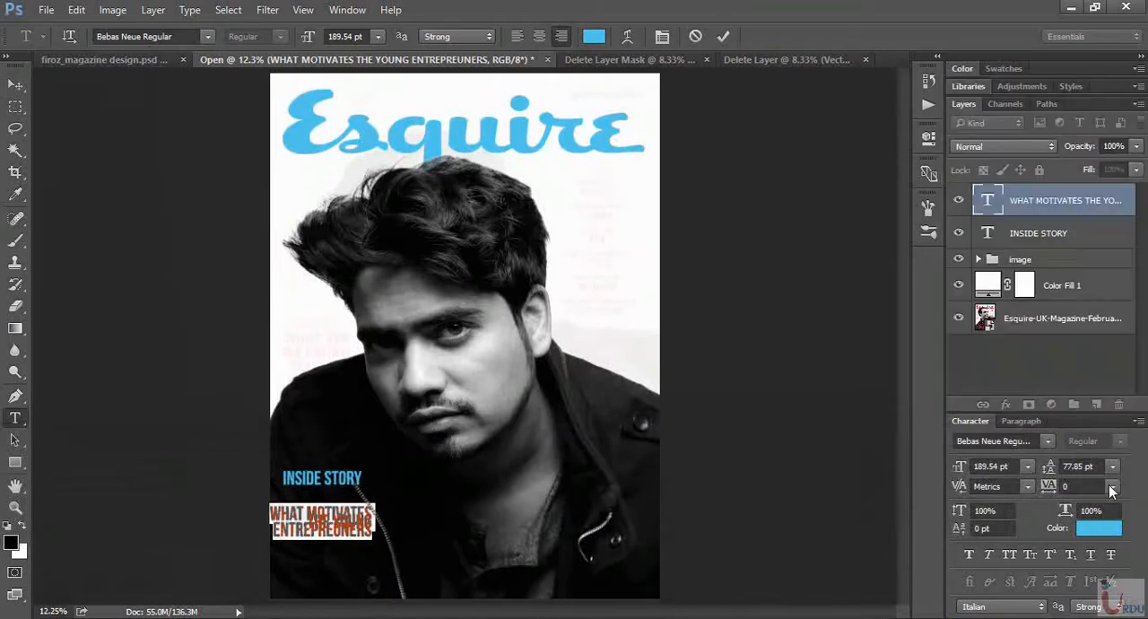
{"action": "left_click", "coordinate": [1112, 467]}
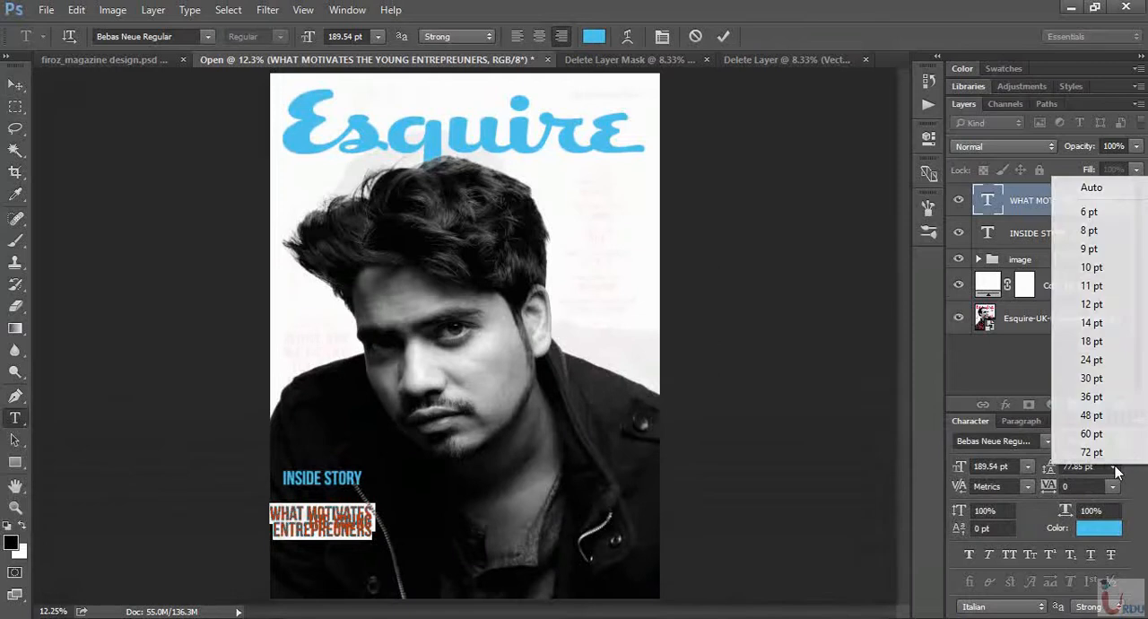
{"action": "left_click", "coordinate": [1088, 206]}
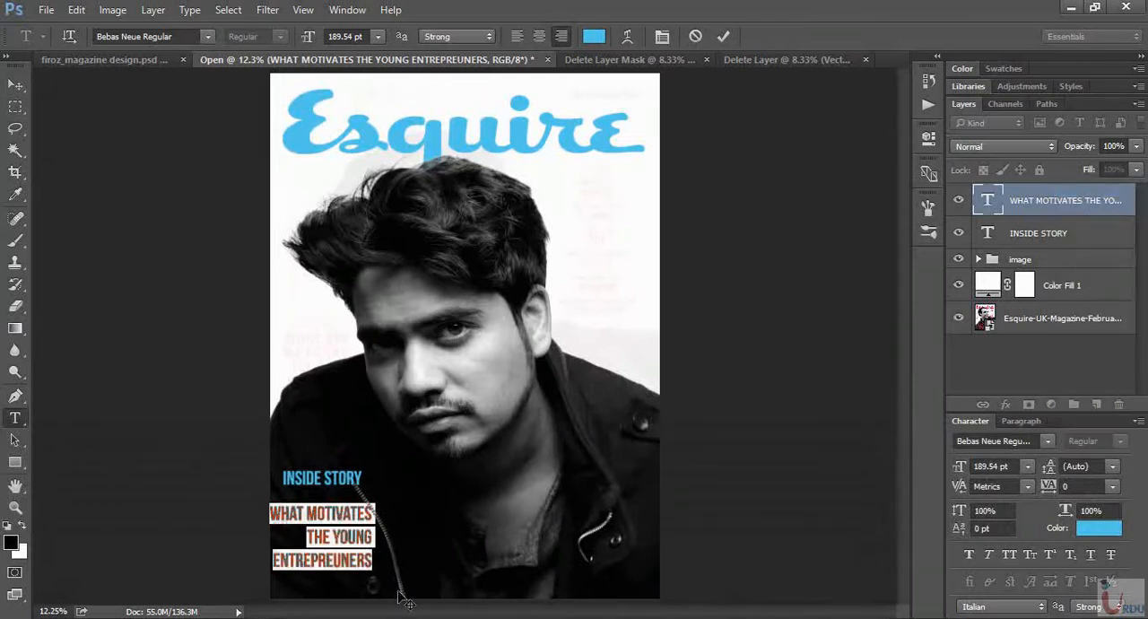
- Shift the three-line headline towards the cover's centre and left-align its lines
{"action": "left_click_drag", "start_coordinate": [401, 605], "coordinate": [491, 597]}
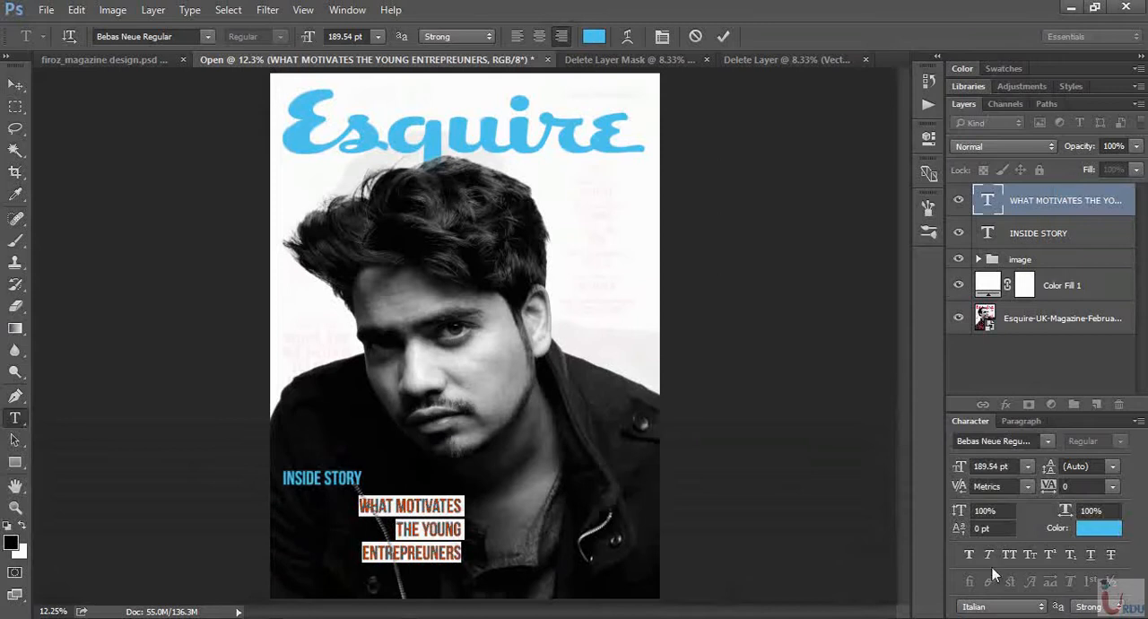
{"action": "left_click", "coordinate": [1022, 421]}
{"action": "left_click", "coordinate": [968, 507]}
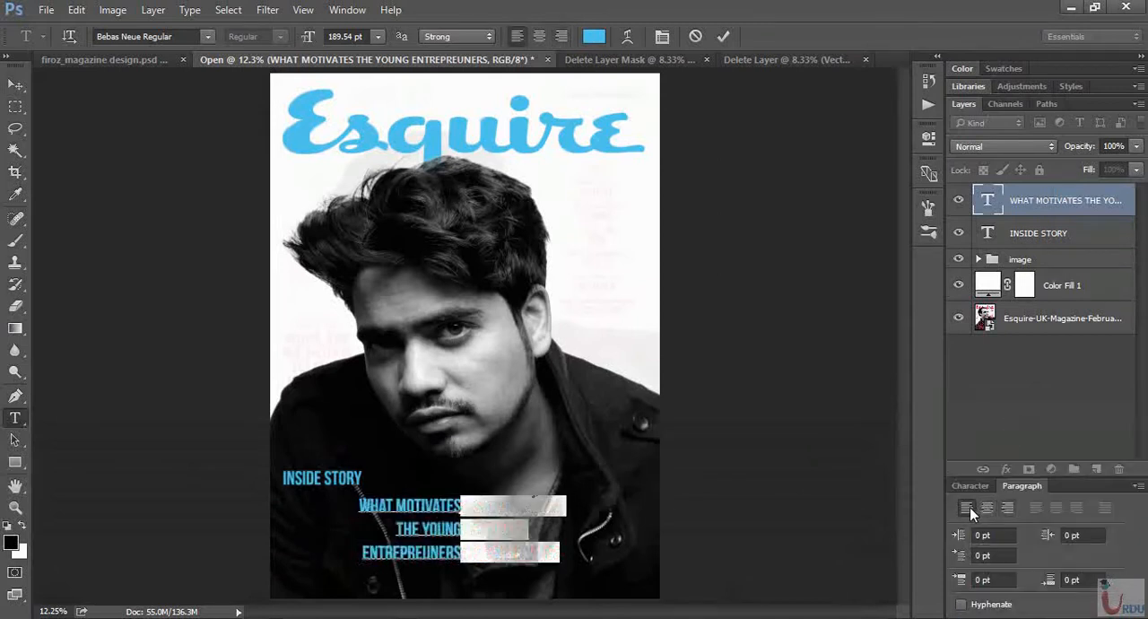
- Reduce the headline text to 160.54 pt and place it directly beneath INSIDE STORY, lined up with its left edge
{"action": "left_click", "coordinate": [969, 485]}
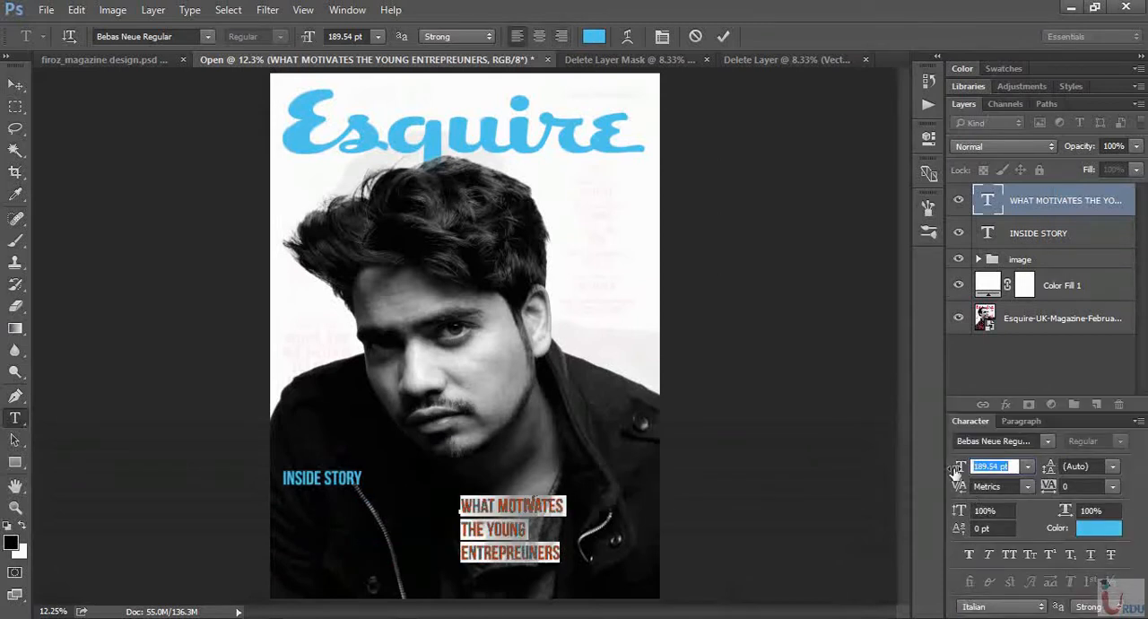
{"action": "left_click_drag", "start_coordinate": [965, 466], "coordinate": [954, 470]}
{"action": "left_click_drag", "start_coordinate": [542, 587], "coordinate": [366, 581]}
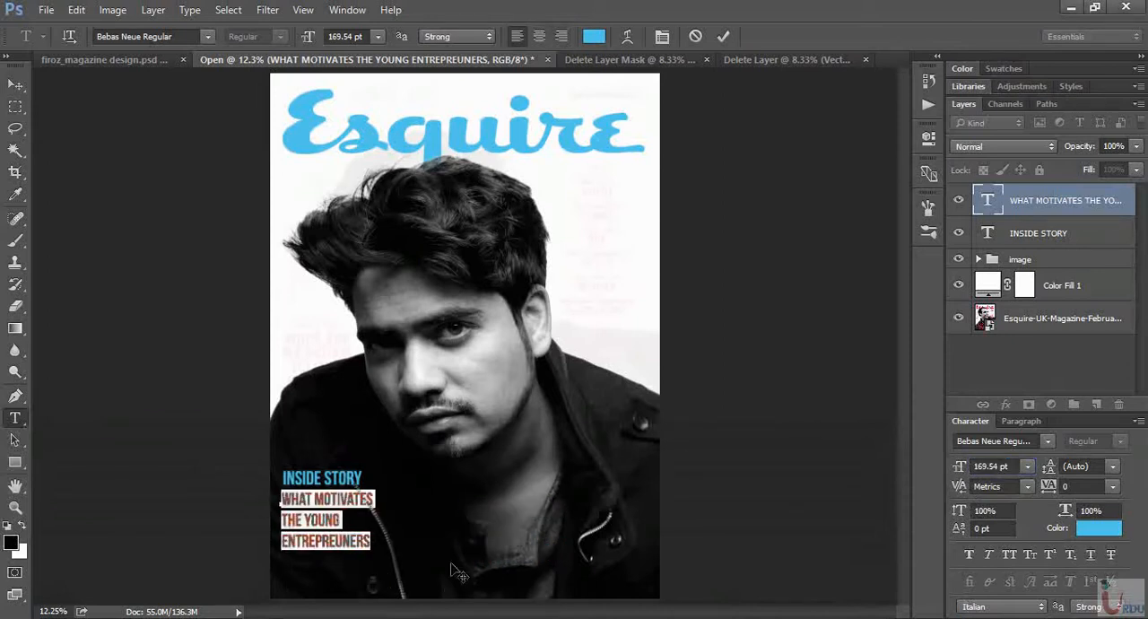
{"action": "left_click_drag", "start_coordinate": [960, 468], "coordinate": [959, 470]}
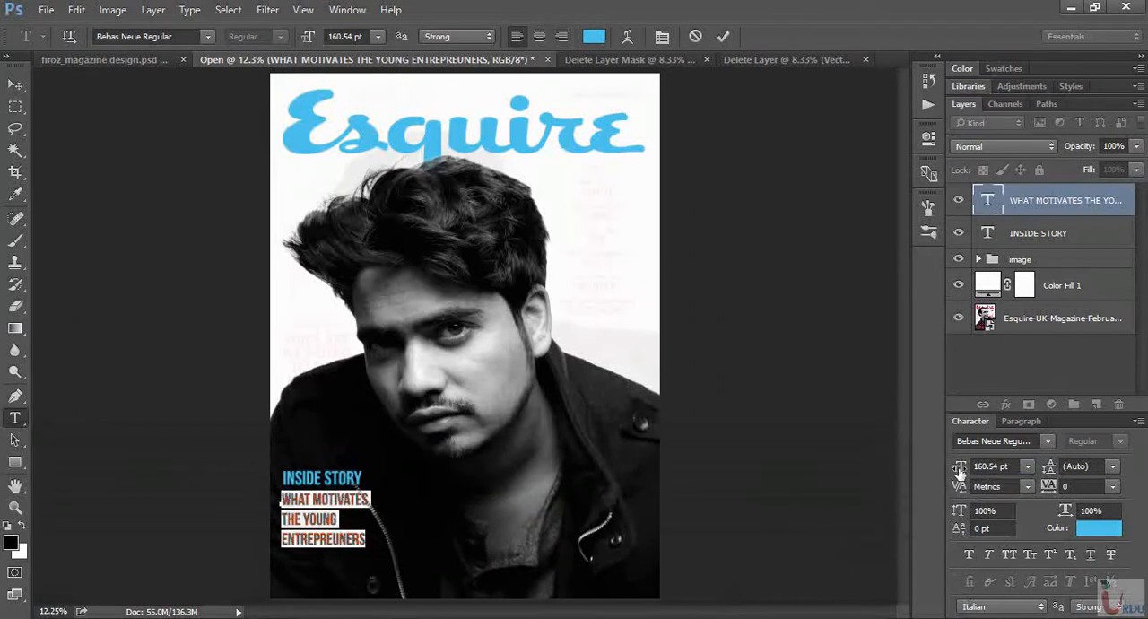
- Change the three-line headline's text colour to white (ffffff)
{"action": "left_click", "coordinate": [1111, 535]}
{"action": "type", "text": "ffffff"}
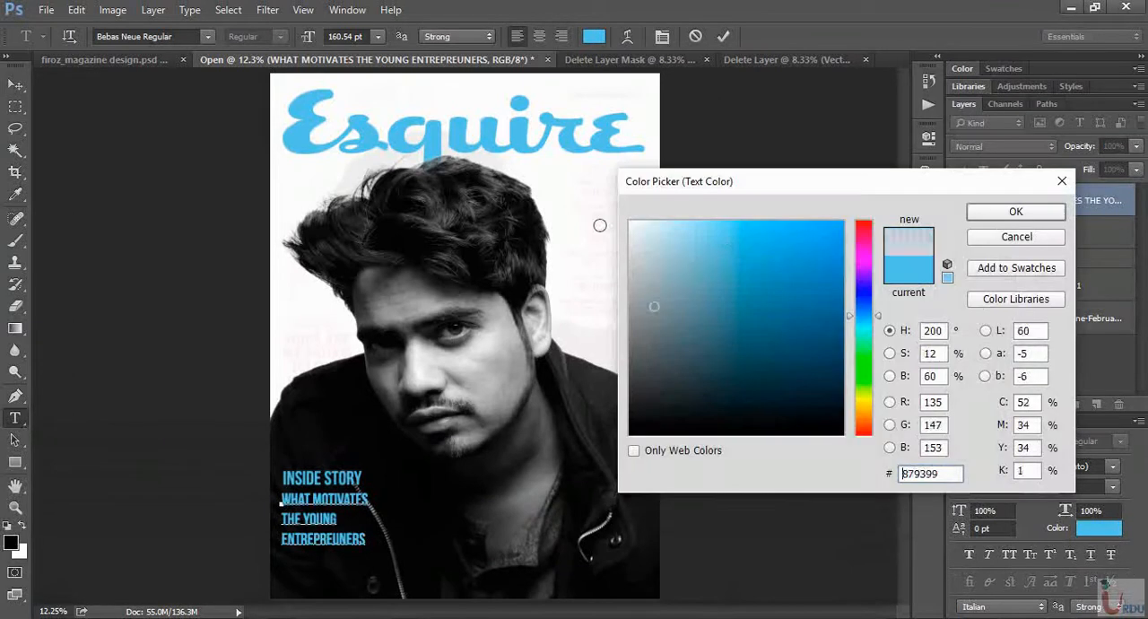
{"action": "left_click", "coordinate": [1016, 211]}
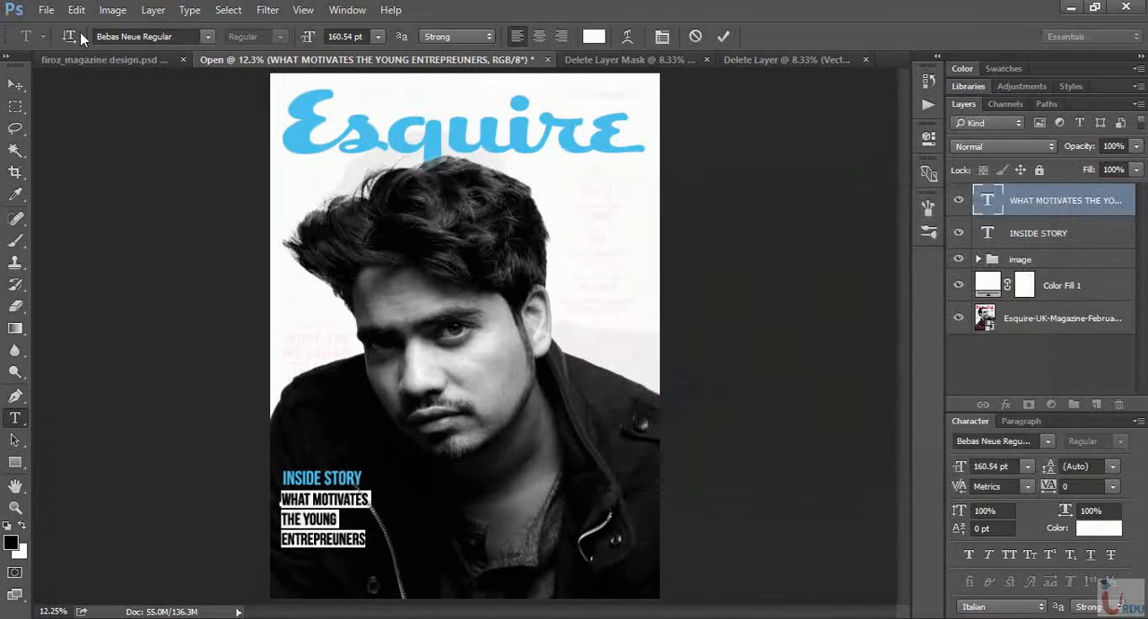
- Compare the headline with the finished design and tighten the leading of its three lines to 134 pt
{"action": "left_click", "coordinate": [94, 59]}
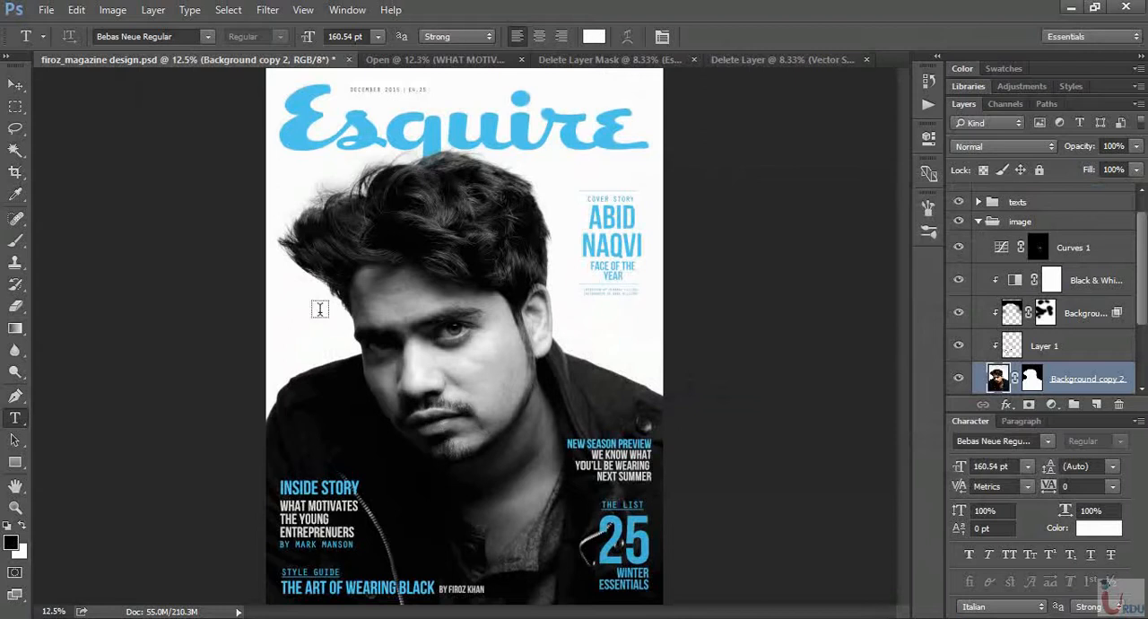
{"action": "left_click", "coordinate": [437, 60]}
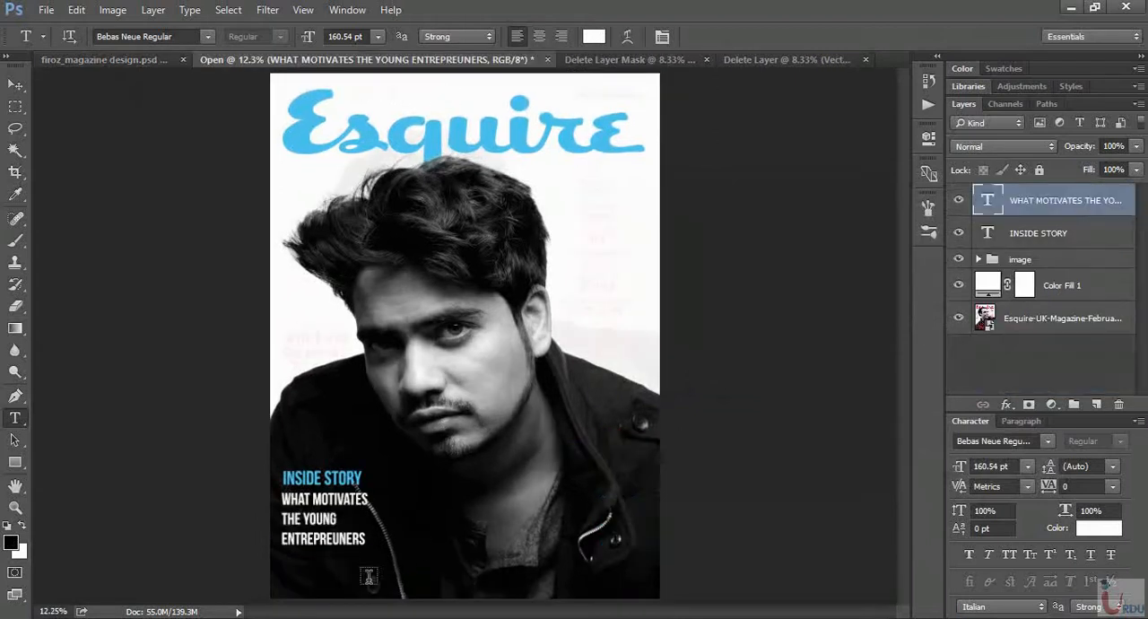
{"action": "left_click_drag", "start_coordinate": [367, 544], "coordinate": [266, 481]}
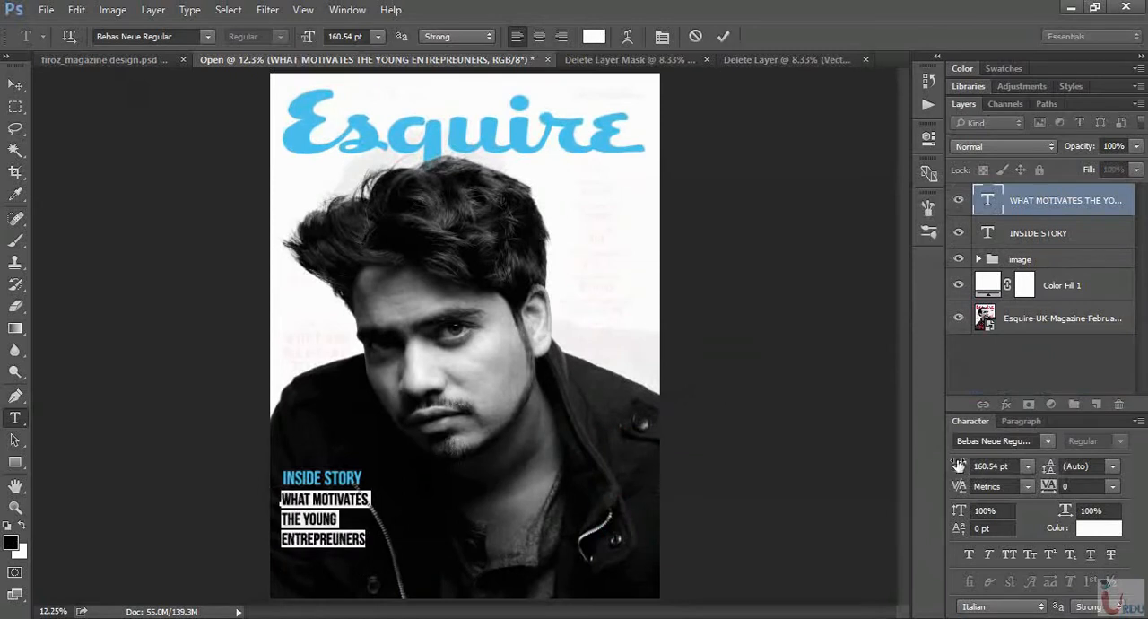
{"action": "left_click", "coordinate": [1113, 466]}
{"action": "left_click", "coordinate": [1089, 264]}
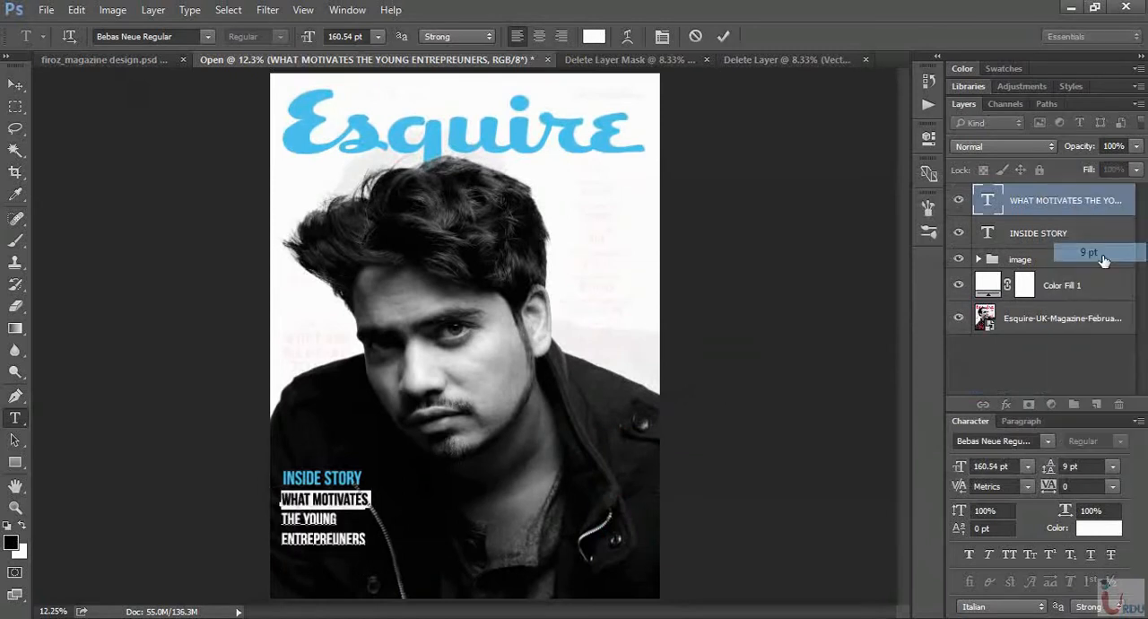
{"action": "mouse_move", "coordinate": [1051, 475]}
{"action": "left_mouse_down"}
{"action": "mouse_move", "coordinate": [1077, 473]}
{"action": "mouse_move", "coordinate": [1051, 475]}
{"action": "left_mouse_up"}
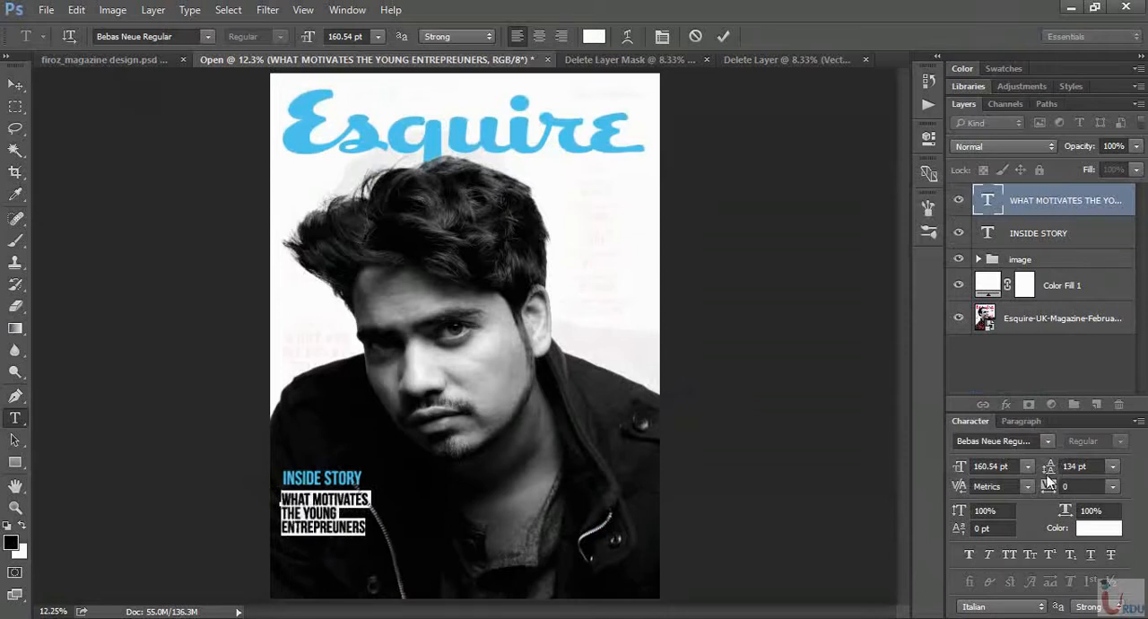
{"action": "left_click", "coordinate": [363, 525]}
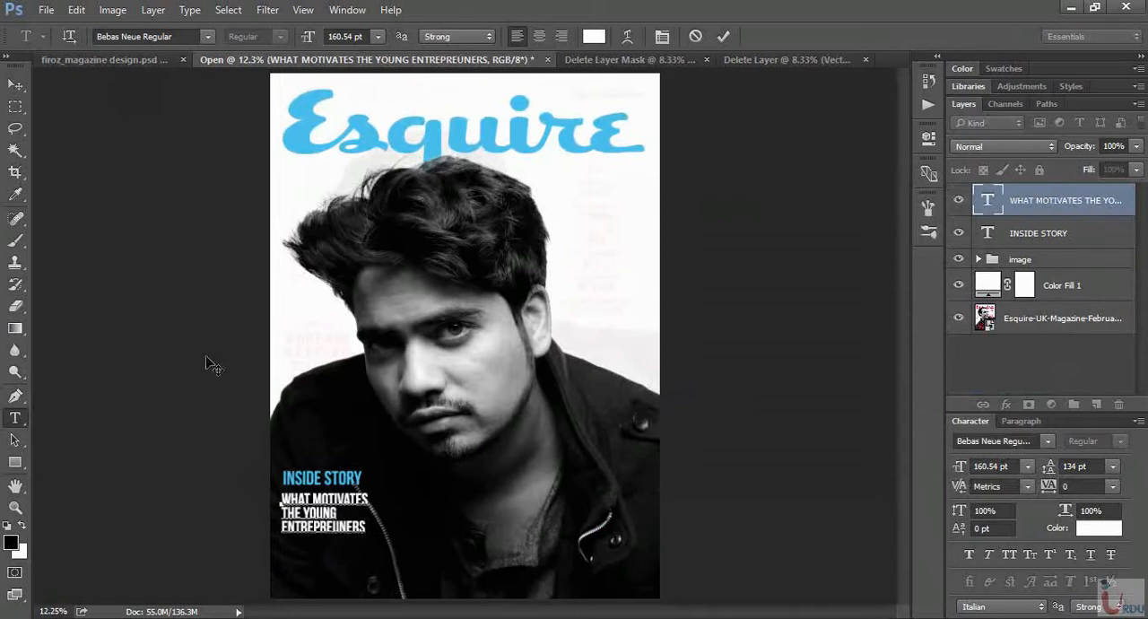
- Move the three-line headline closer beneath INSIDE STORY and line up their left edges
{"action": "left_click", "coordinate": [15, 83]}
{"action": "left_click_drag", "start_coordinate": [324, 530], "coordinate": [326, 522]}
{"action": "key", "text": "Down"}
{"action": "key", "text": "Down"}
{"action": "key", "text": "Down"}
{"action": "key", "text": "Down"}
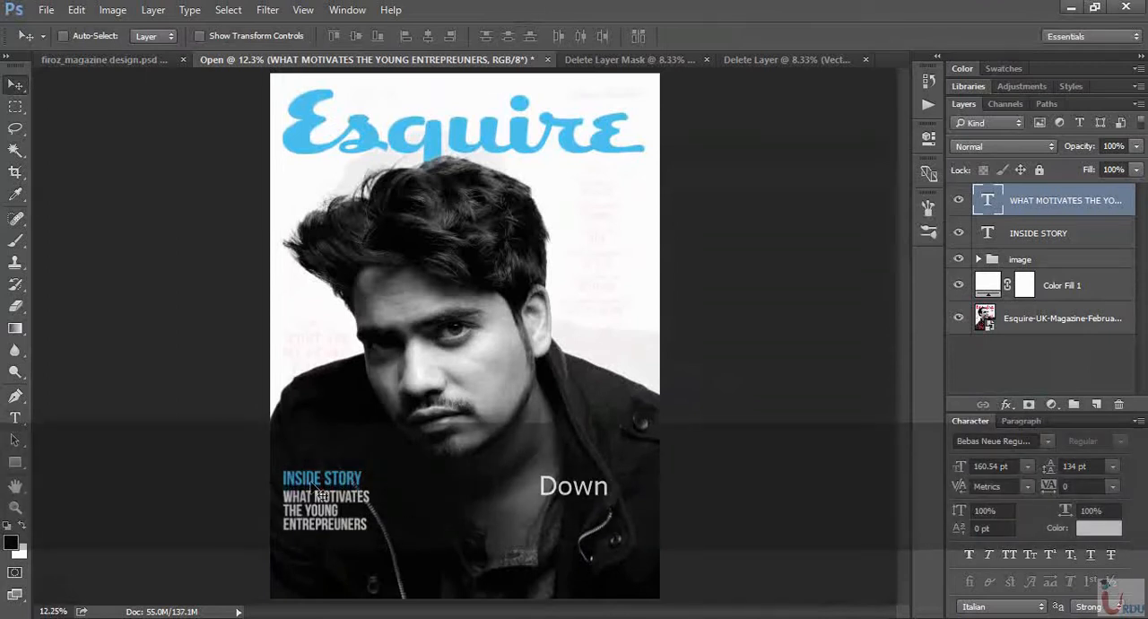
- Enlarge the INSIDE STORY text to 198.54 pt and realign its left edge with the headline below
{"action": "left_click", "coordinate": [1039, 238]}
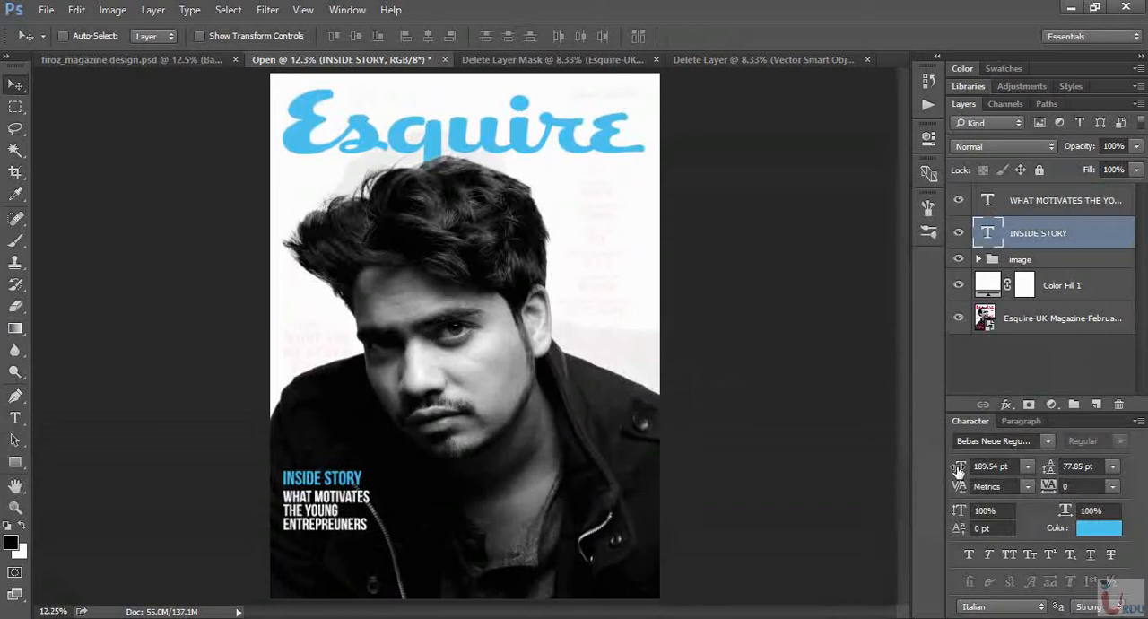
{"action": "left_click_drag", "start_coordinate": [958, 467], "coordinate": [960, 468]}
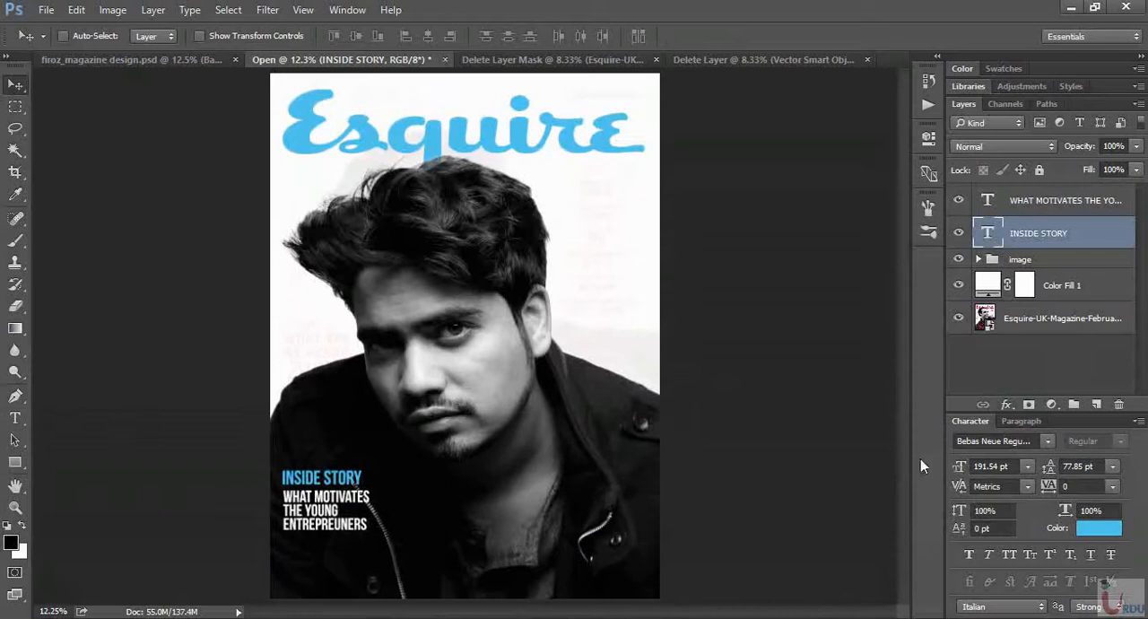
{"action": "left_click_drag", "start_coordinate": [961, 470], "coordinate": [962, 470]}
{"action": "left_click_drag", "start_coordinate": [361, 494], "coordinate": [359, 493]}
{"action": "key", "text": "Right"}
{"action": "key", "text": "Right"}
{"action": "key", "text": "Right"}
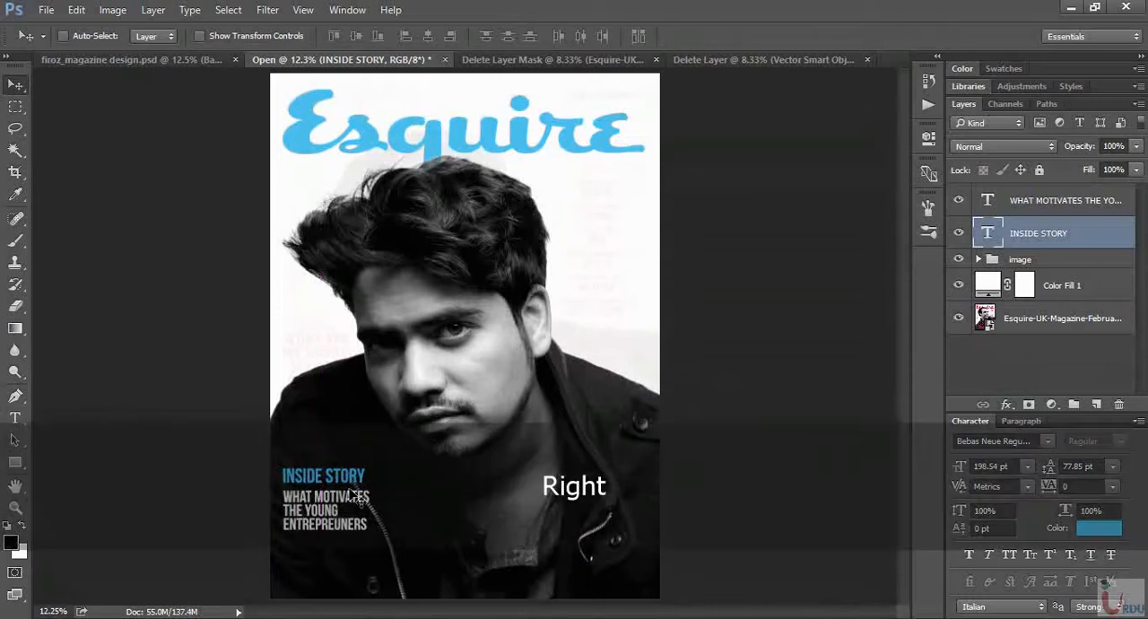
- Increase INSIDE STORY to 208.54 pt so it spans the headline's width, and nudge it into line above the headline
{"action": "left_click", "coordinate": [961, 470]}
{"action": "left_click_drag", "start_coordinate": [964, 470], "coordinate": [969, 466]}
{"action": "key", "text": "Right"}
{"action": "key", "text": "Right"}
{"action": "key", "text": "Right"}
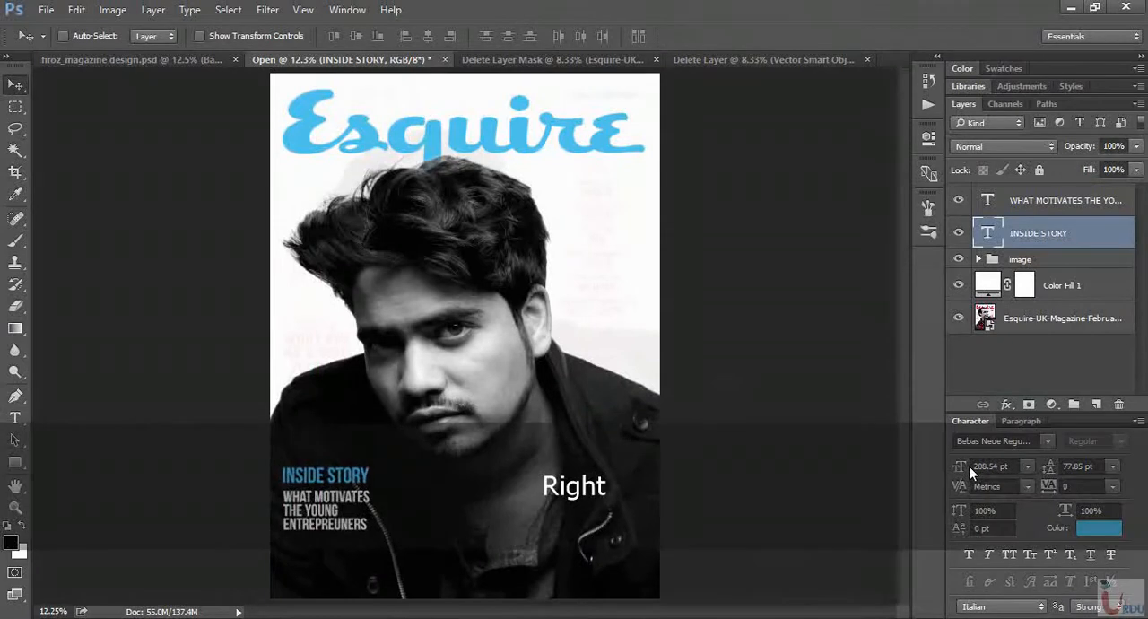
{"action": "key", "text": "Down"}
{"action": "key", "text": "Right"}
{"action": "key", "text": "Down"}
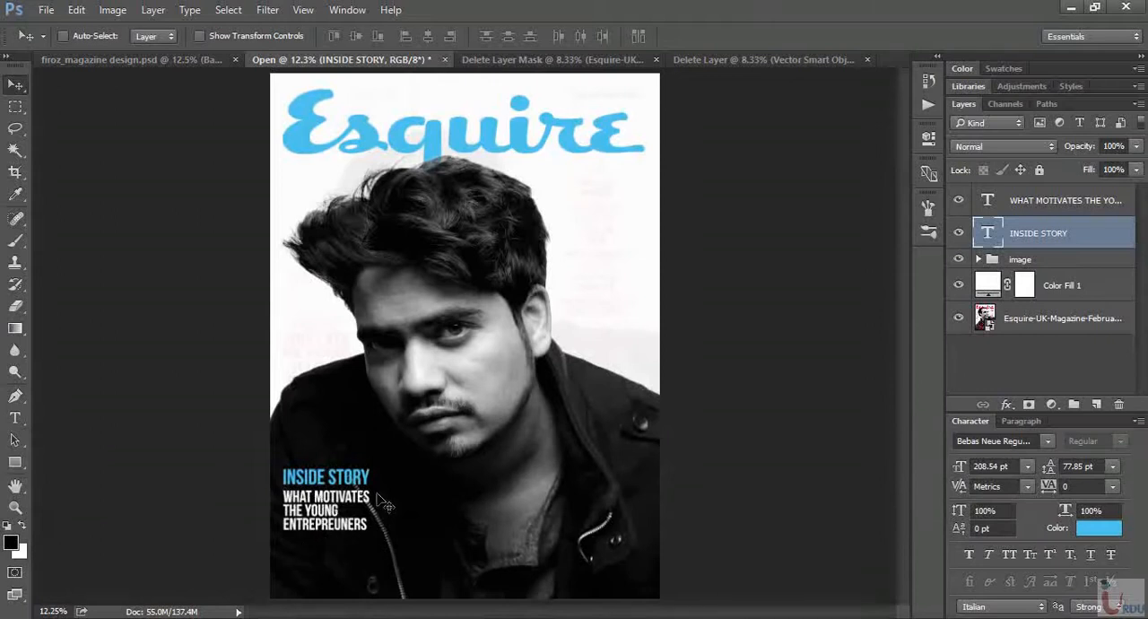
- Add a BY MARK MANSON text line directly beneath the three-line headline
{"action": "key", "text": "ctrl+equal"}
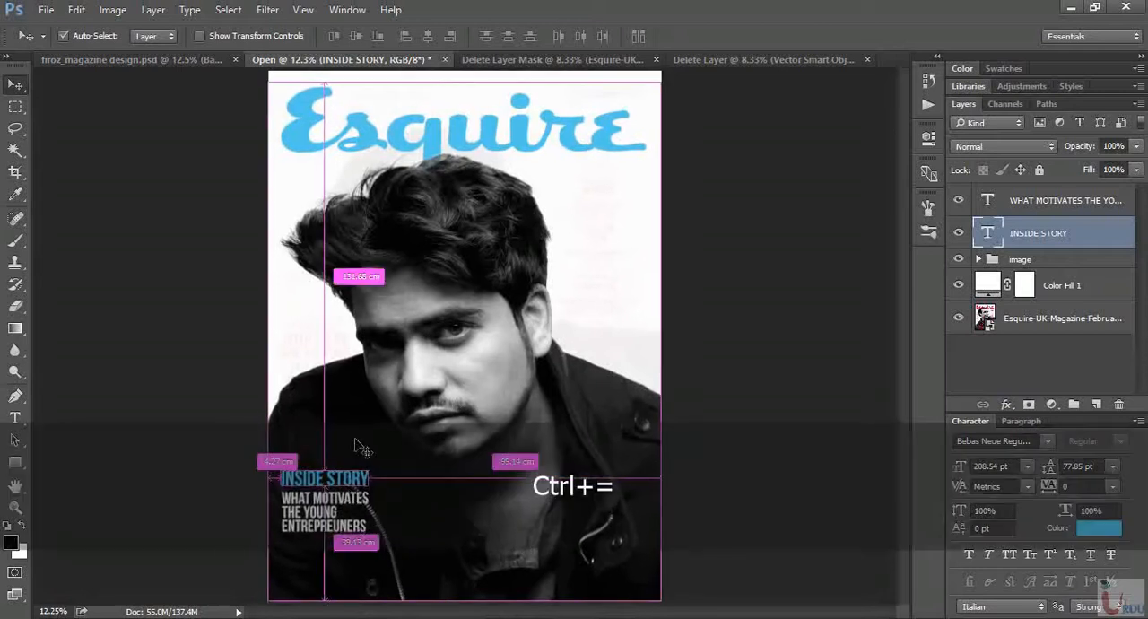
{"action": "key", "text": "ctrl+equal"}
{"action": "key", "text": "ctrl+equal"}
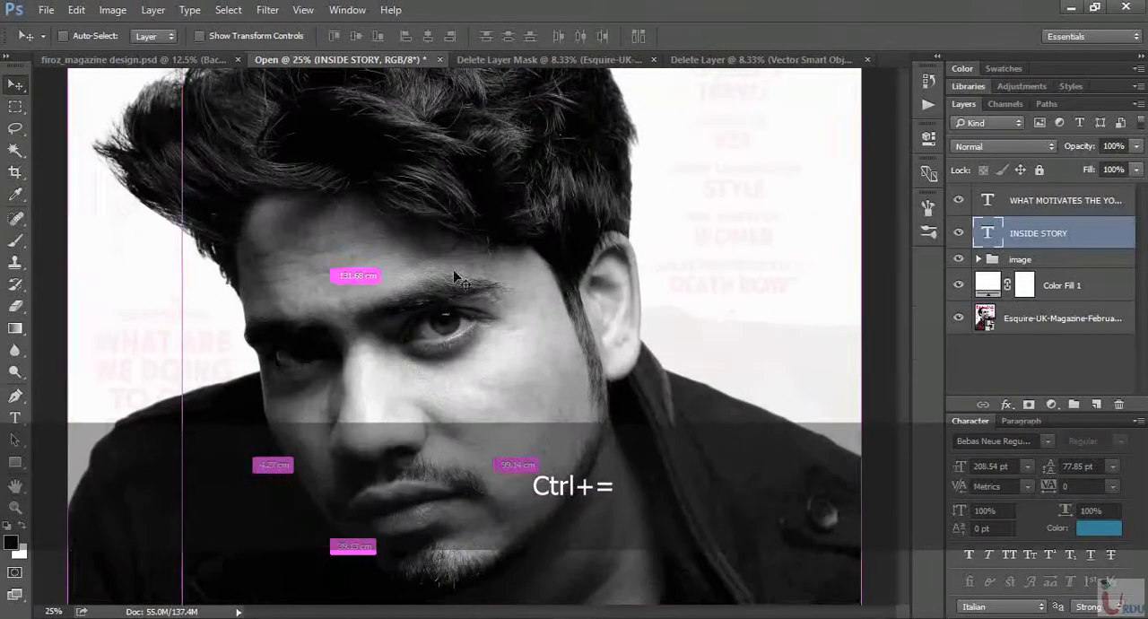
{"action": "key", "text": "space"}
{"action": "left_click_drag", "start_coordinate": [422, 437], "coordinate": [644, 79]}
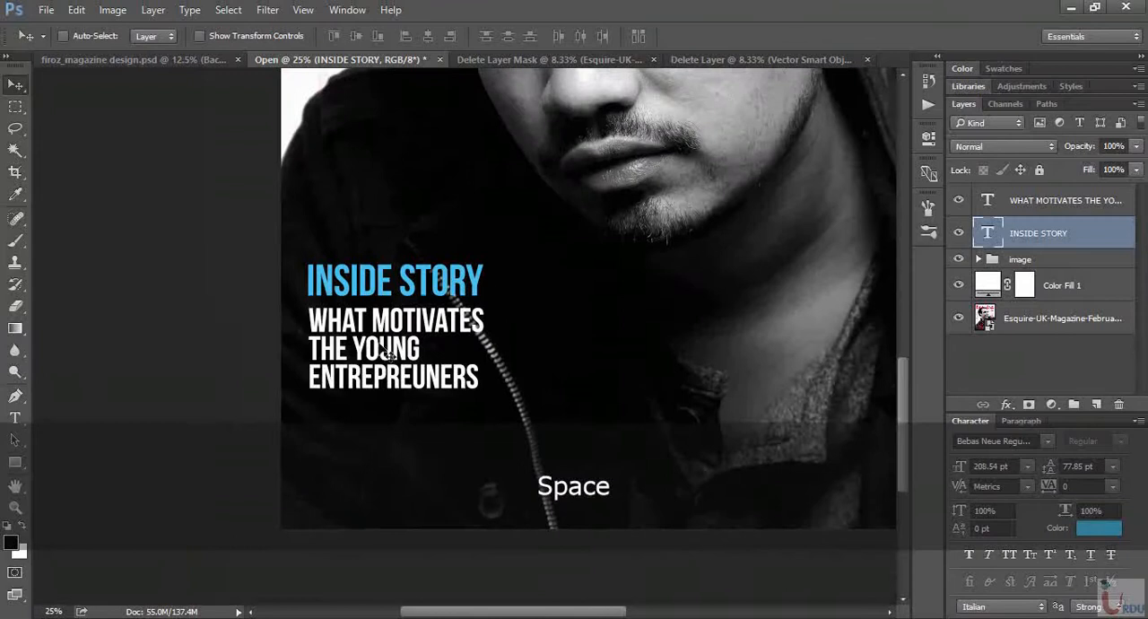
{"action": "key", "text": "t"}
{"action": "left_click", "coordinate": [364, 438]}
{"action": "type", "text": "BY "}
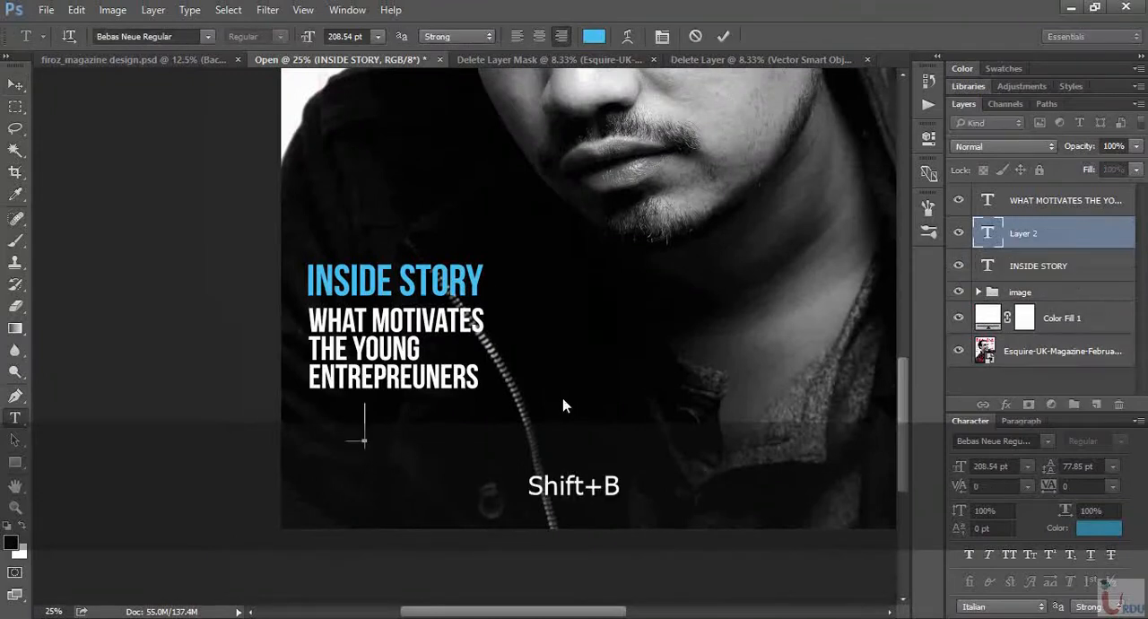
{"action": "type", "text": "MARK"}
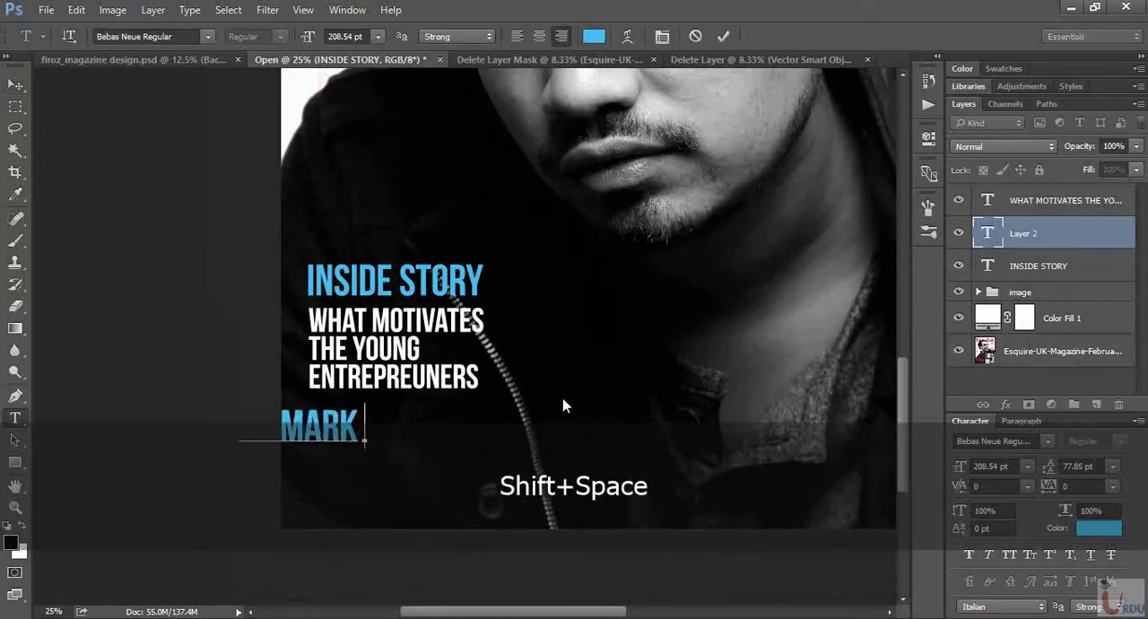
{"action": "type", "text": " MANSON"}
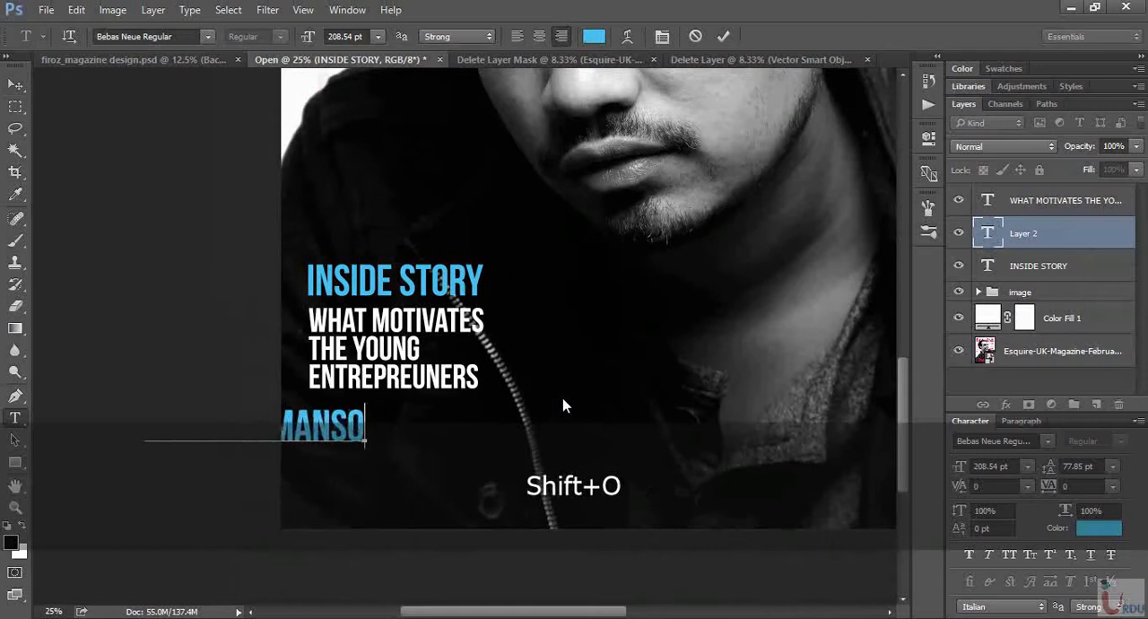
{"action": "left_click_drag", "start_coordinate": [344, 531], "coordinate": [526, 512]}
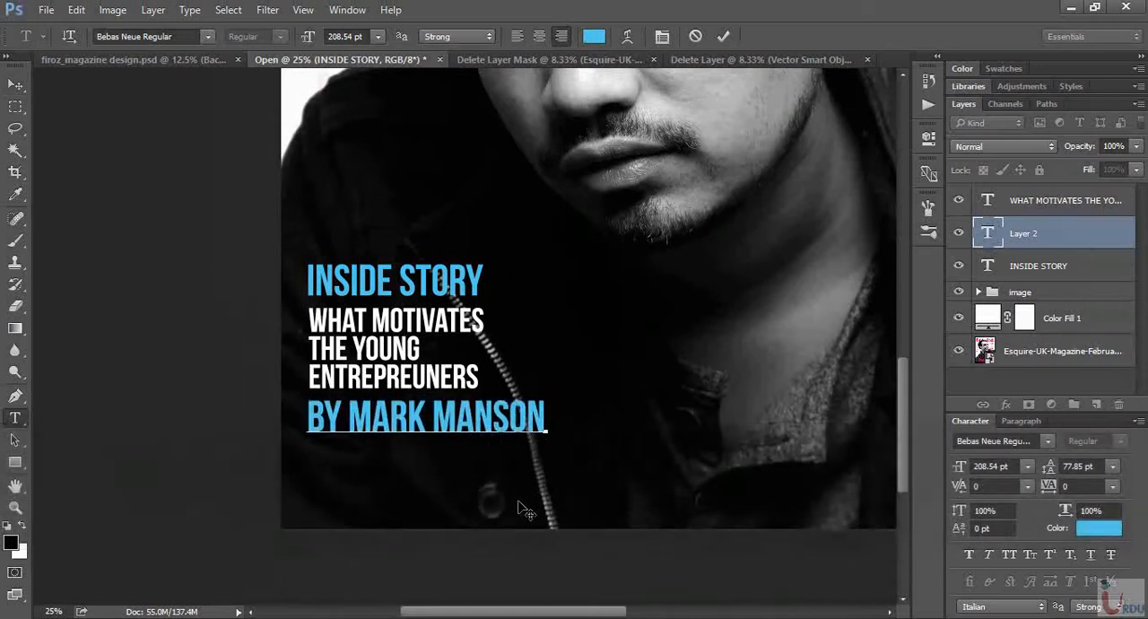
- Set the byline in Helvetica Neue LT Std 37 Thin Condensed at 88.54 pt with tracking of 160
{"action": "key", "text": "ctrl+a"}
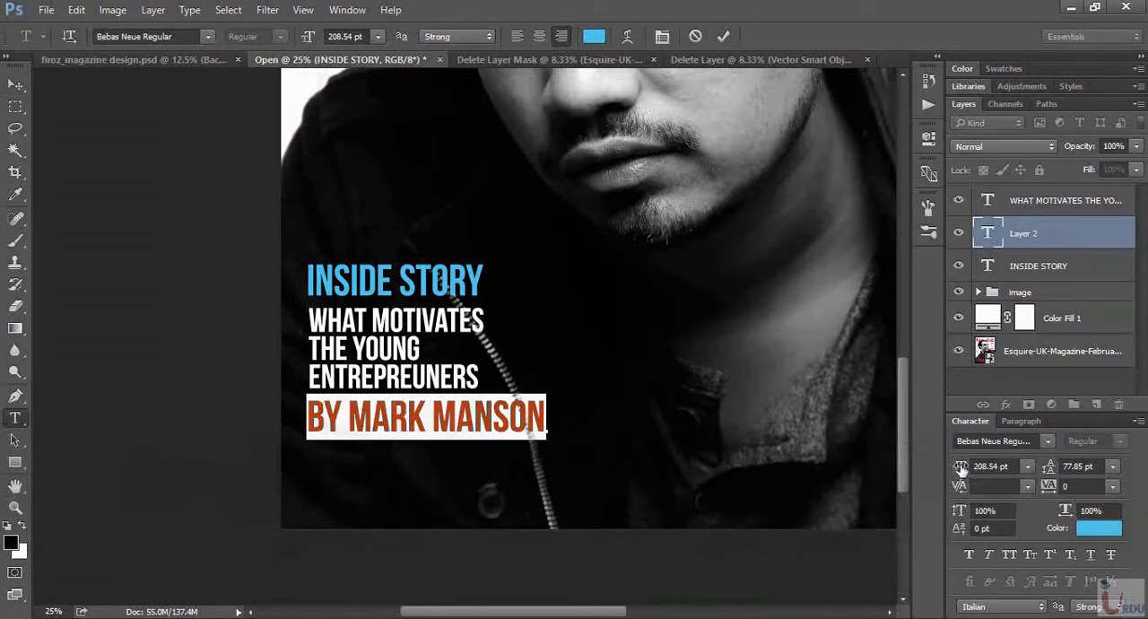
{"action": "left_click_drag", "start_coordinate": [960, 466], "coordinate": [467, 457]}
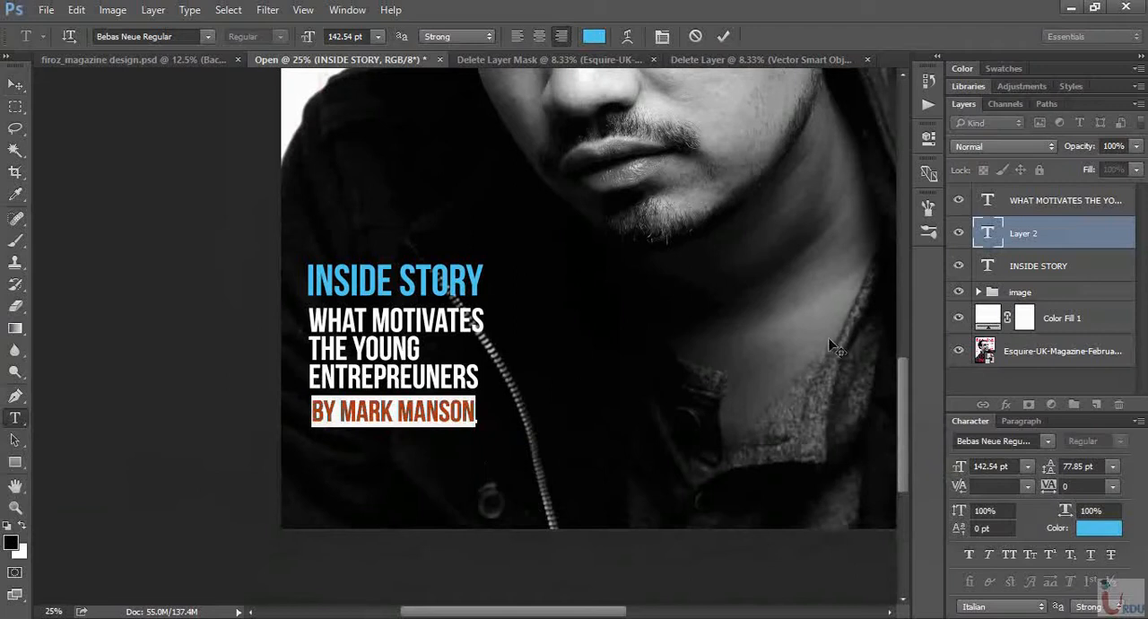
{"action": "left_click", "coordinate": [1049, 441]}
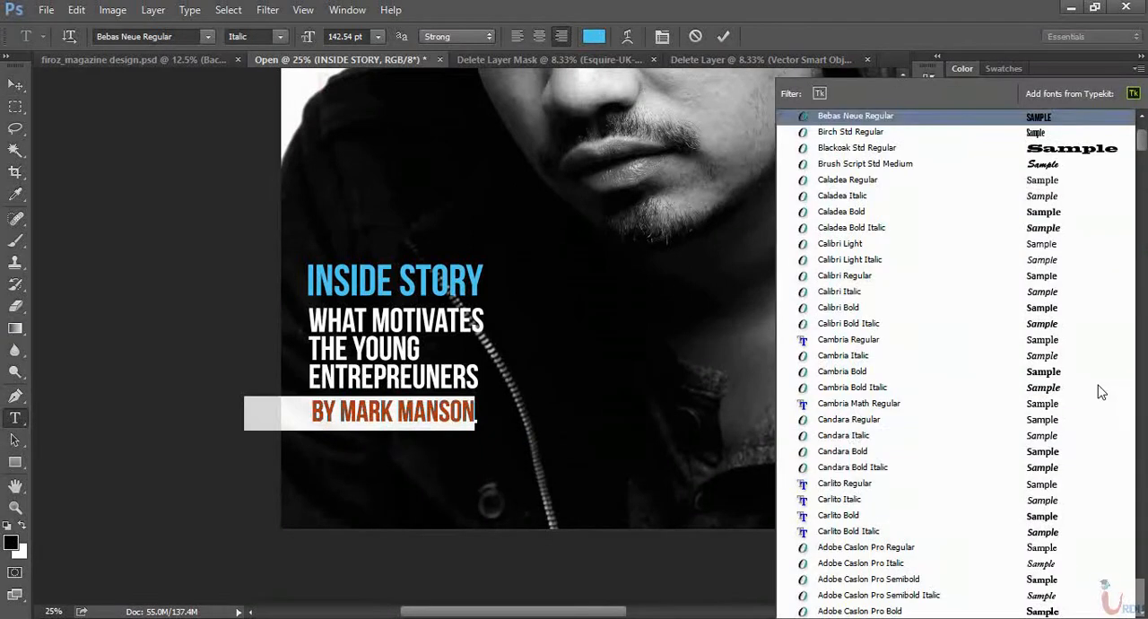
{"action": "left_click_drag", "start_coordinate": [1143, 147], "coordinate": [1144, 276]}
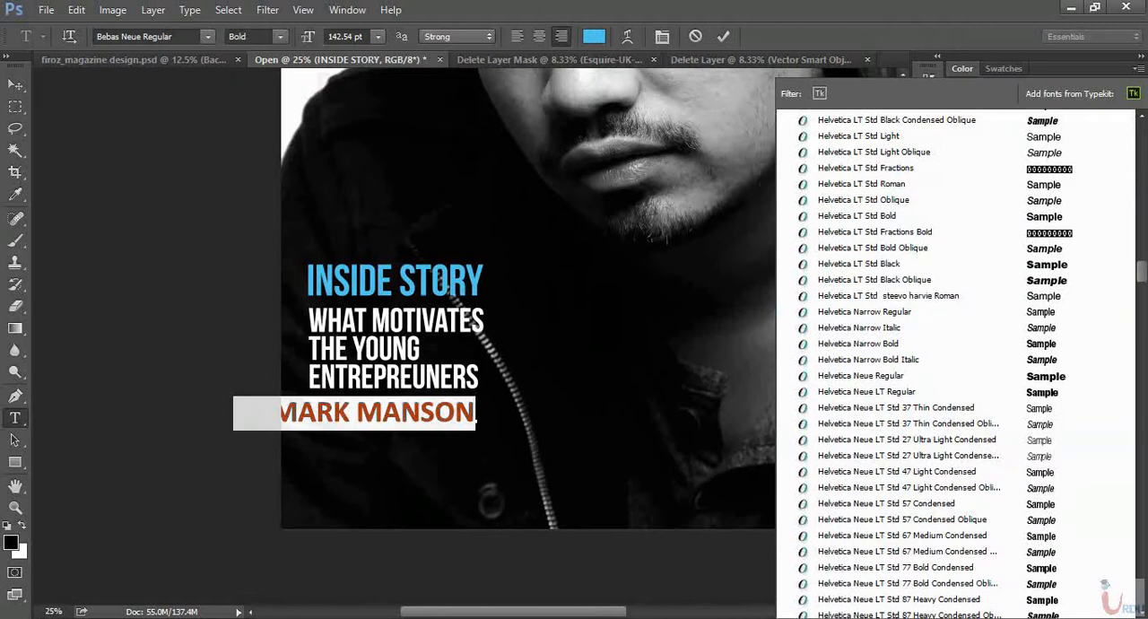
{"action": "left_click", "coordinate": [1076, 408]}
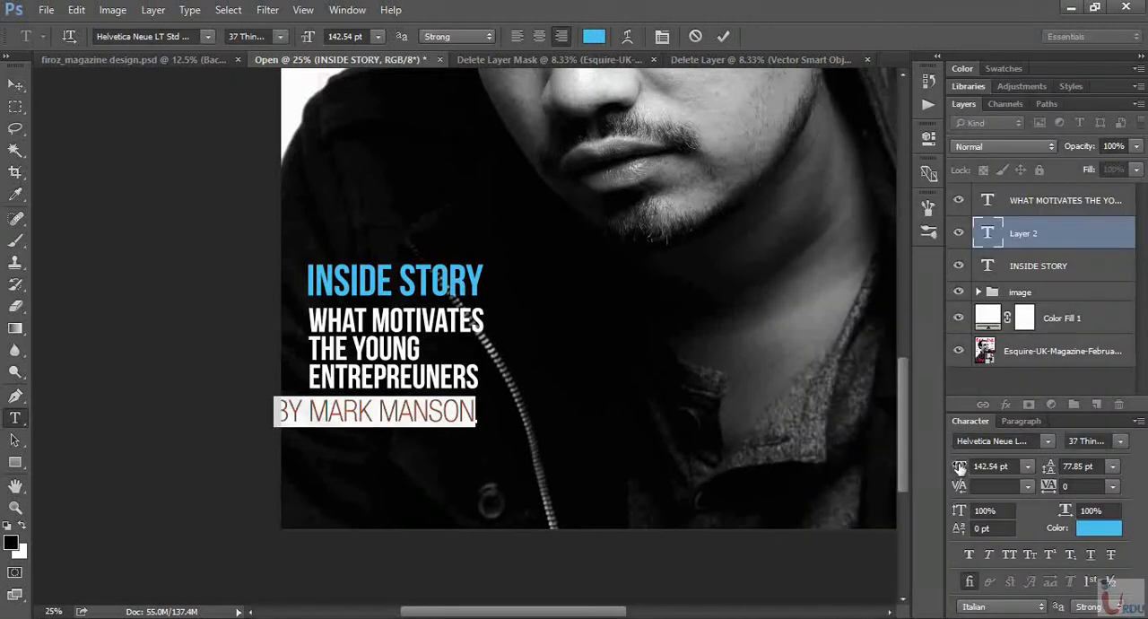
{"action": "left_click_drag", "start_coordinate": [959, 467], "coordinate": [904, 469]}
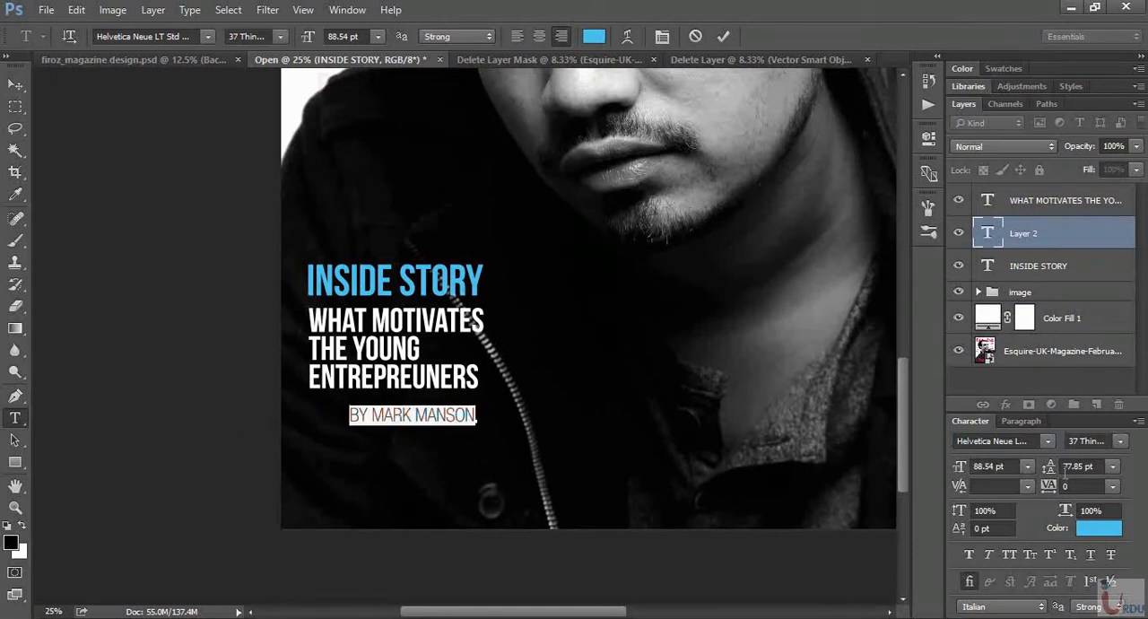
{"action": "left_click_drag", "start_coordinate": [1047, 485], "coordinate": [1050, 486]}
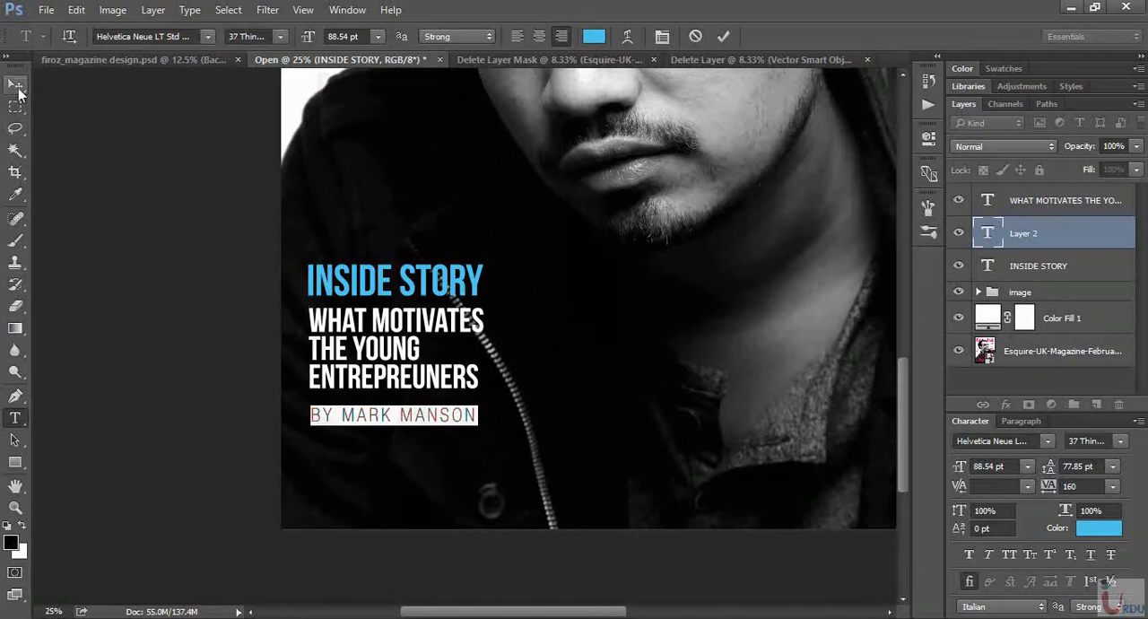
- Position the byline close under the headline, flush with its left edge, and compare it with the finished design
{"action": "left_click", "coordinate": [15, 84]}
{"action": "left_click_drag", "start_coordinate": [449, 430], "coordinate": [445, 424]}
{"action": "left_click", "coordinate": [128, 60]}
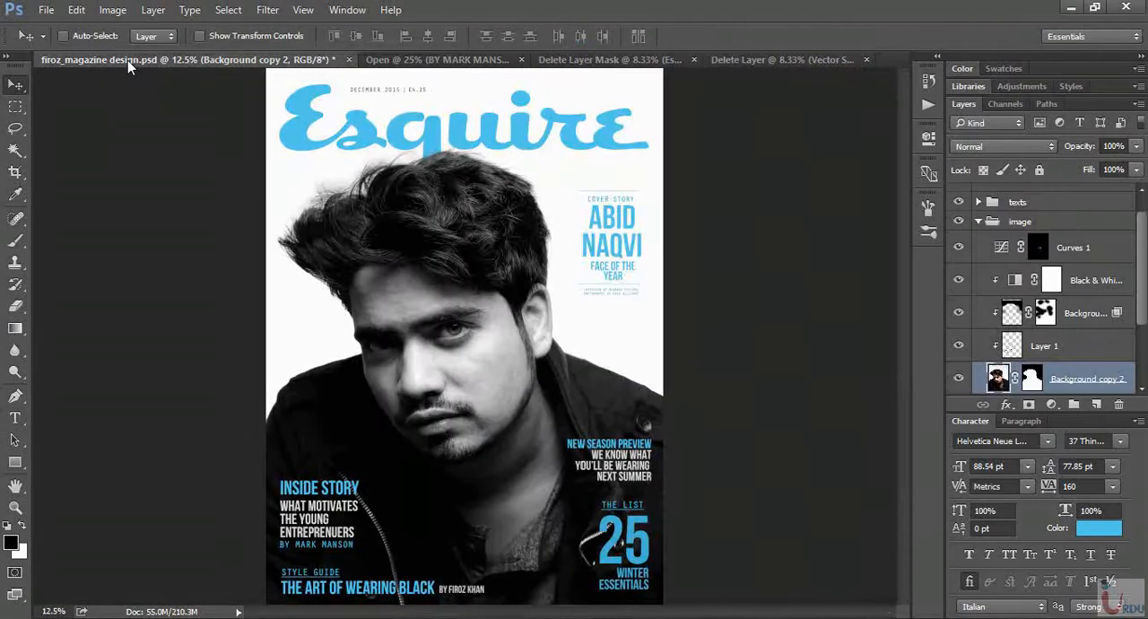
{"action": "left_click", "coordinate": [396, 63]}
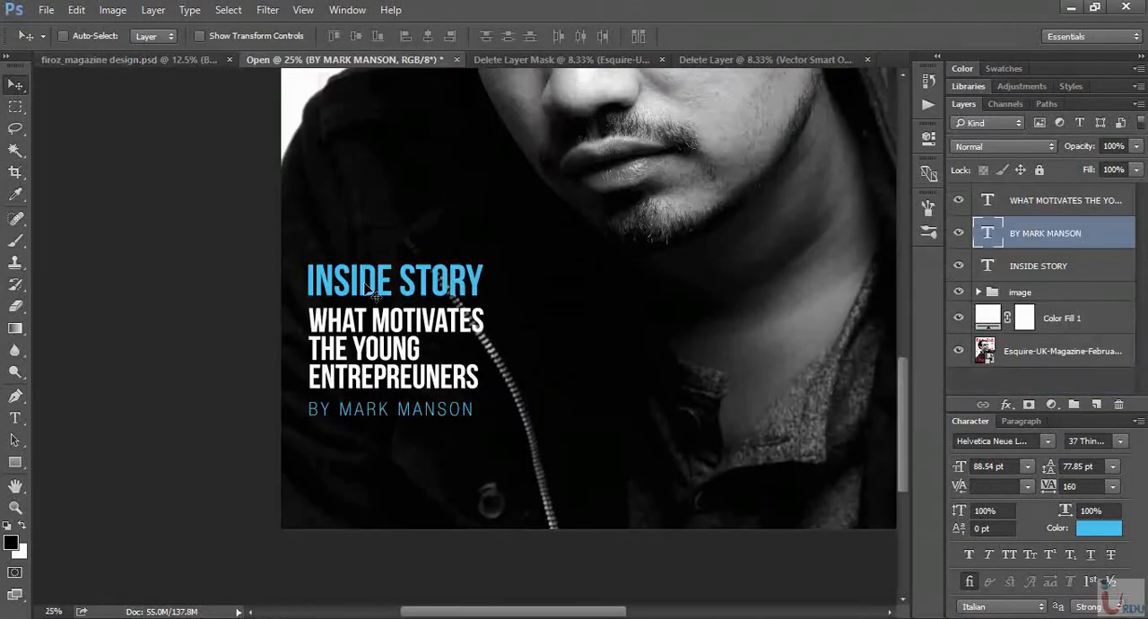
{"action": "left_click", "coordinate": [180, 60]}
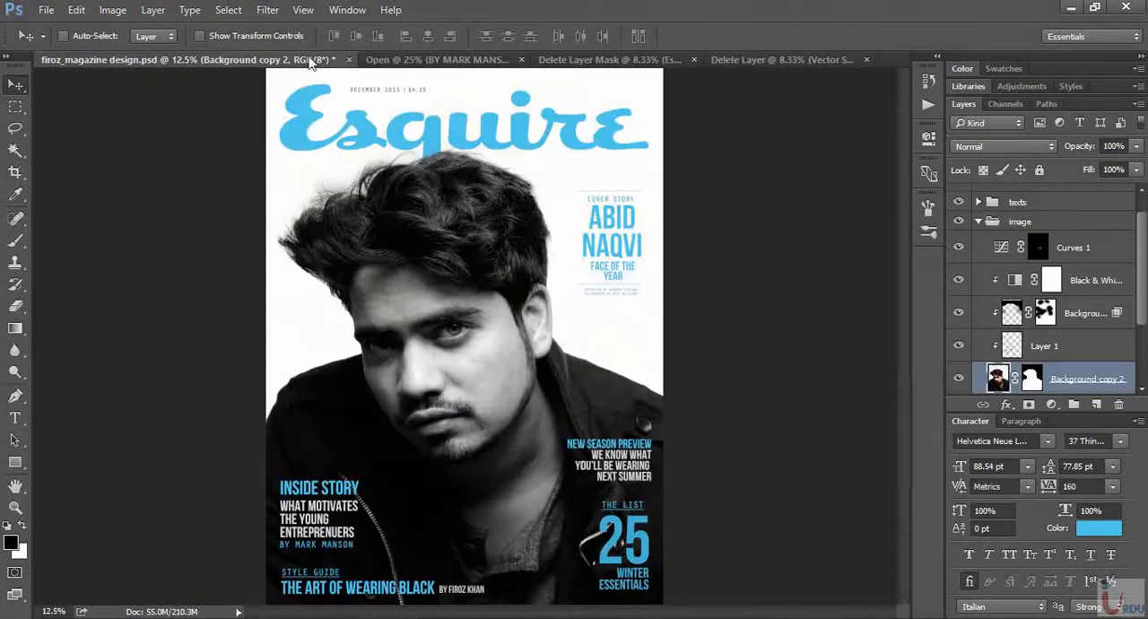
{"action": "left_click", "coordinate": [386, 63]}
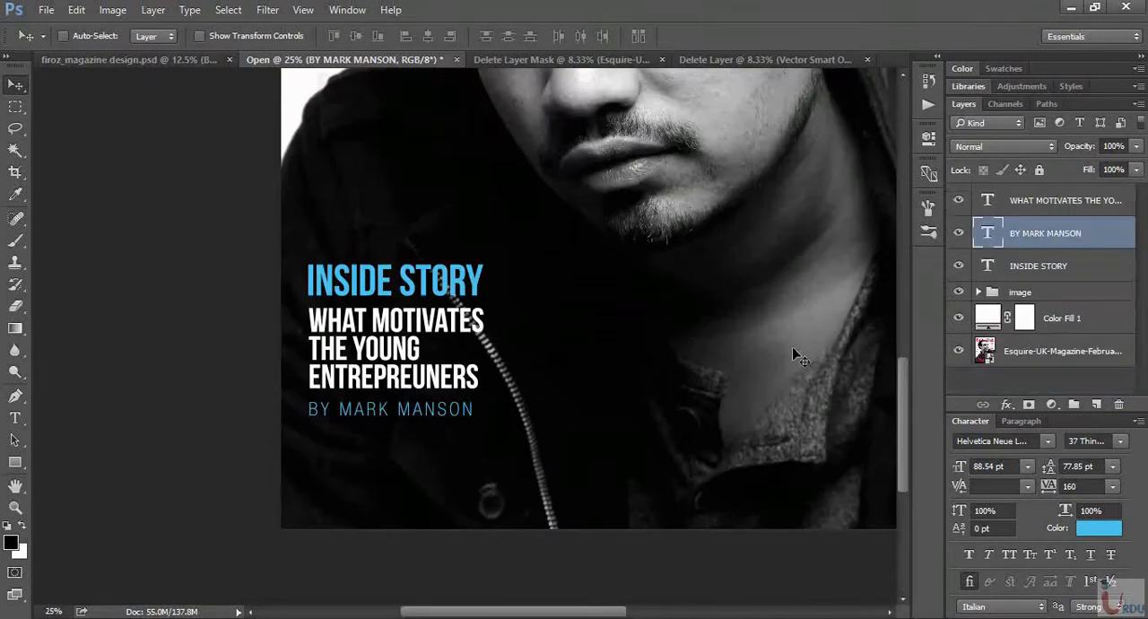
- Group the headline, byline and INSIDE STORY text layers together
{"action": "key", "text": "ctrl+minus"}
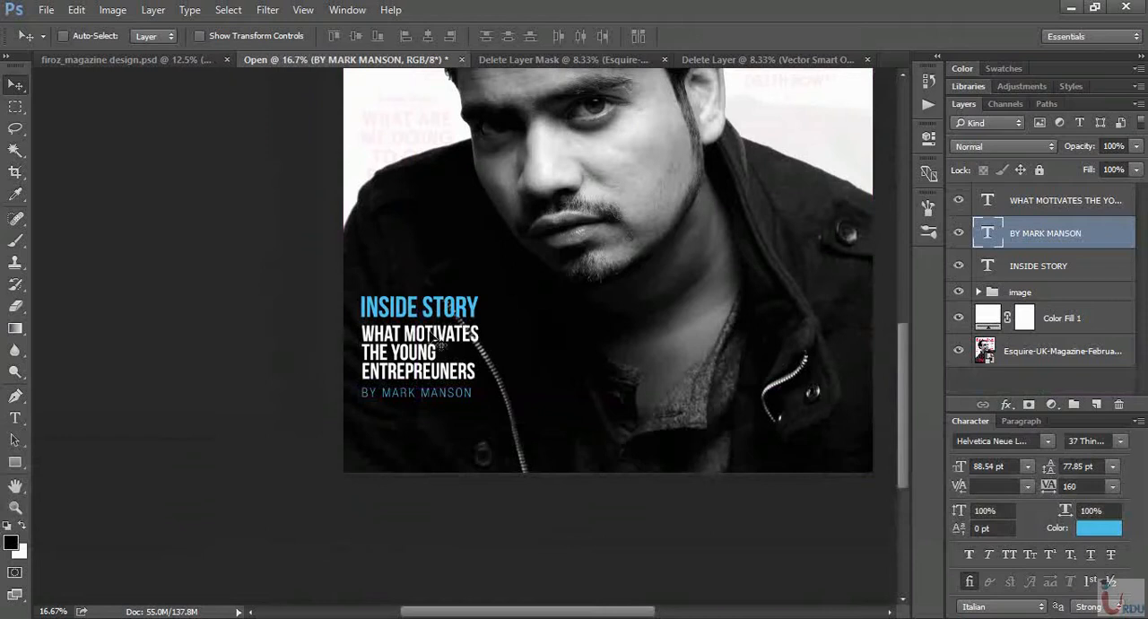
{"action": "left_click", "coordinate": [1082, 204]}
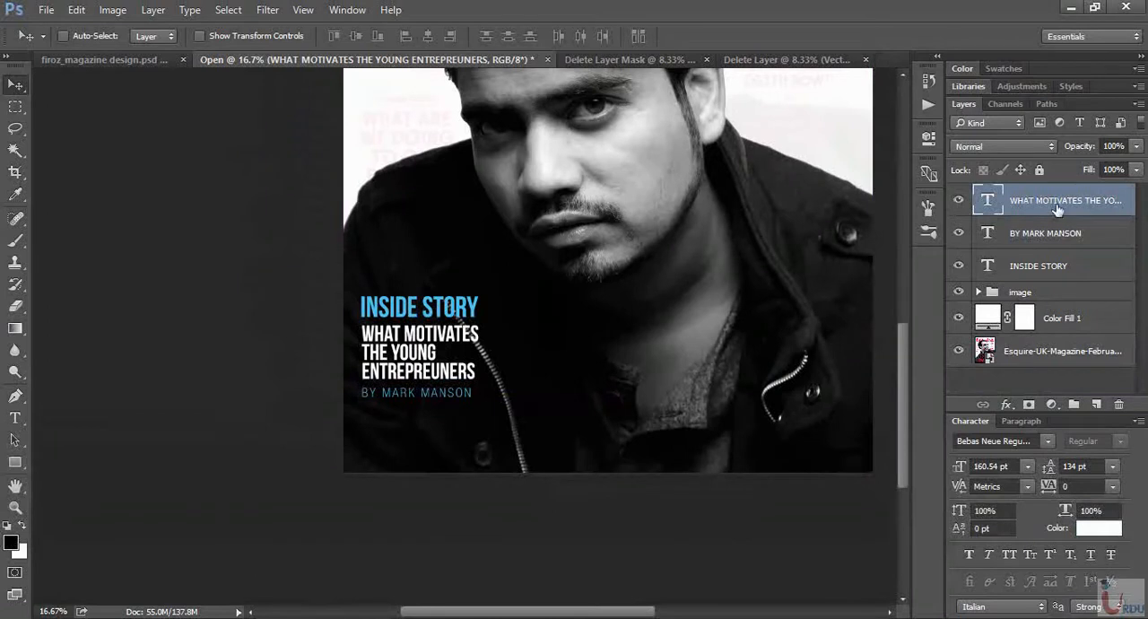
{"action": "left_click", "coordinate": [1074, 267], "text": "shift"}
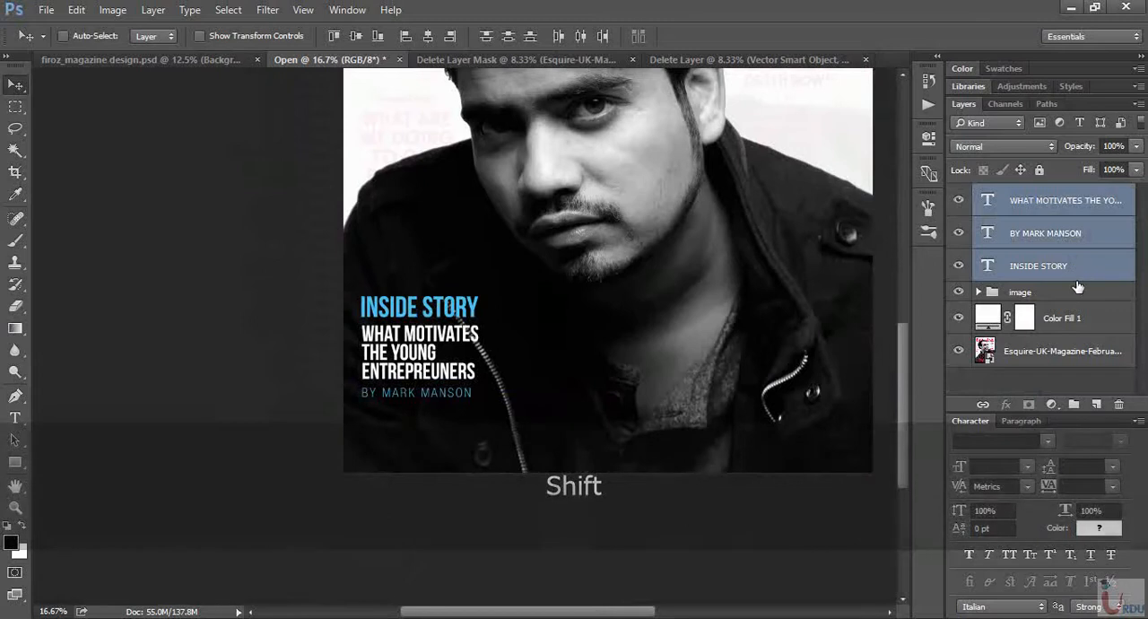
{"action": "key", "text": "ctrl"}
{"action": "key", "text": "ctrl+g"}
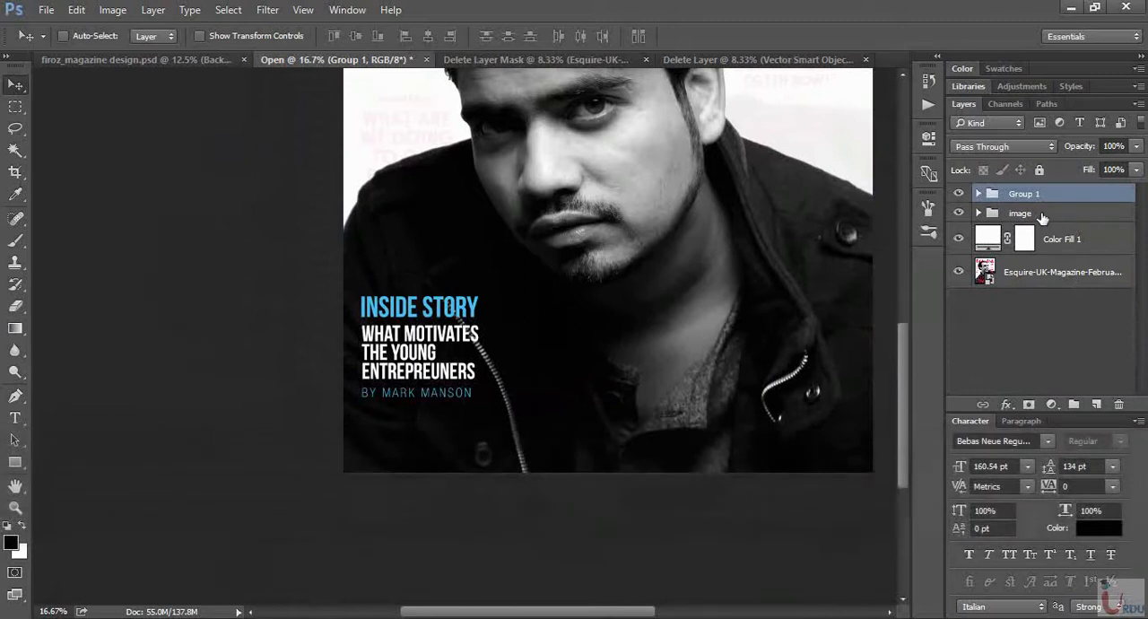
- Move the grouped INSIDE STORY text block higher on the cover and compare its placement with the finished design
{"action": "key", "text": "ctrl+0"}
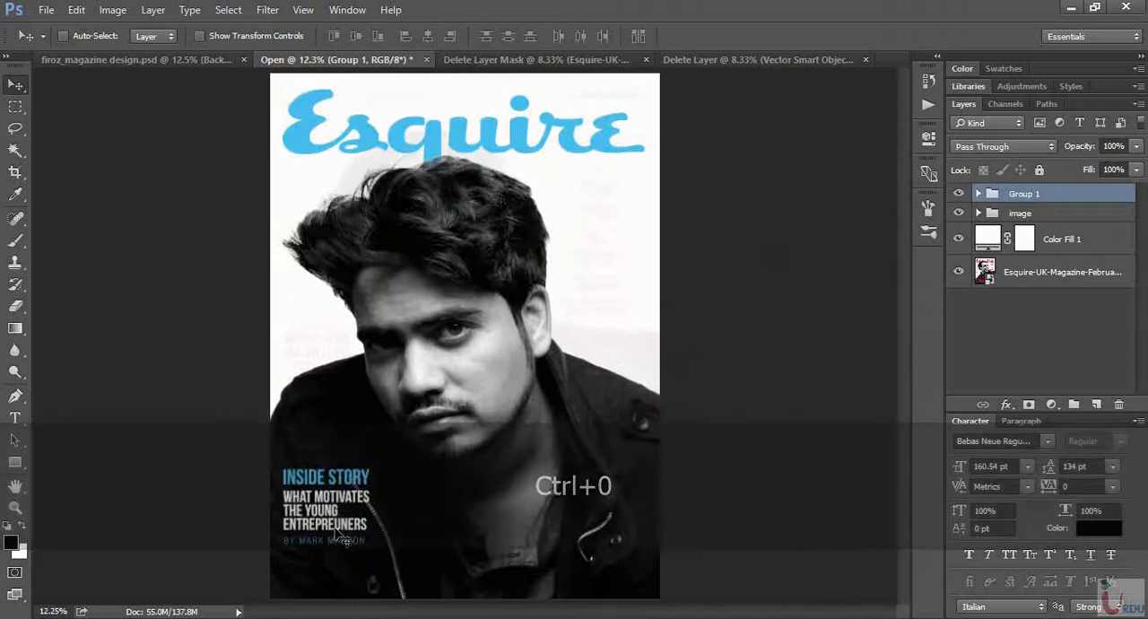
{"action": "left_click_drag", "start_coordinate": [339, 527], "coordinate": [332, 496]}
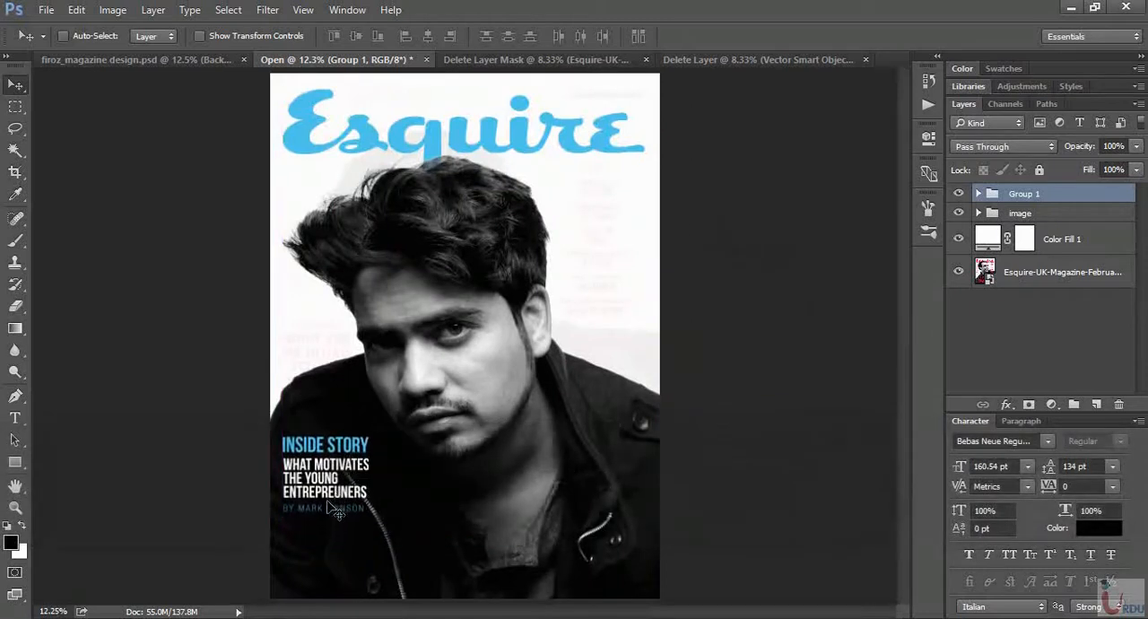
{"action": "left_click", "coordinate": [151, 61]}
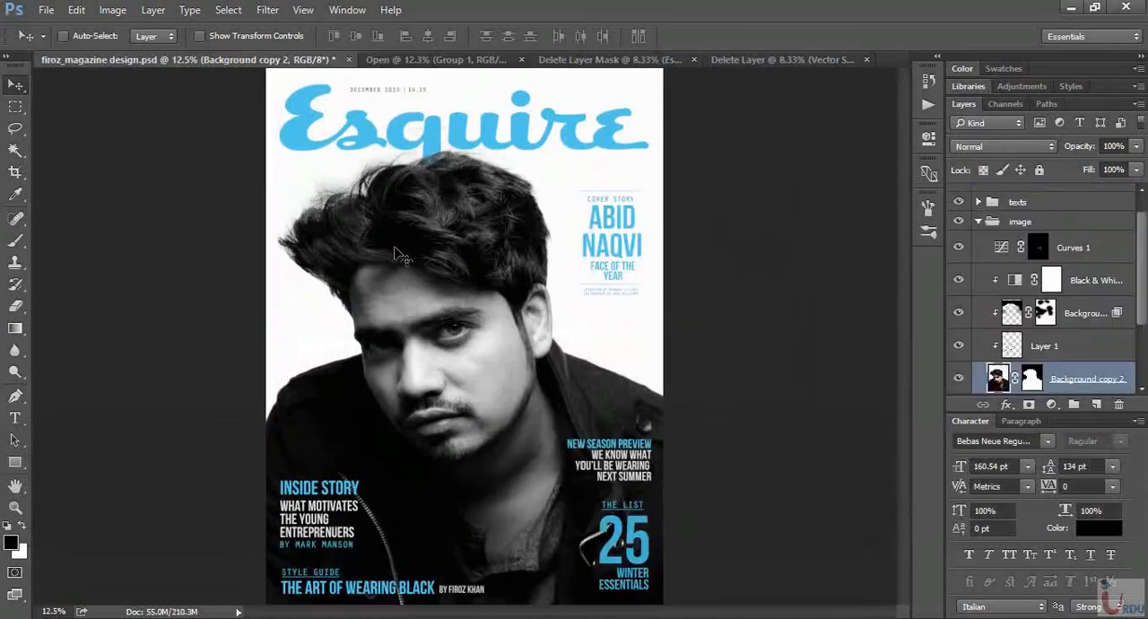
{"action": "left_click", "coordinate": [427, 63]}
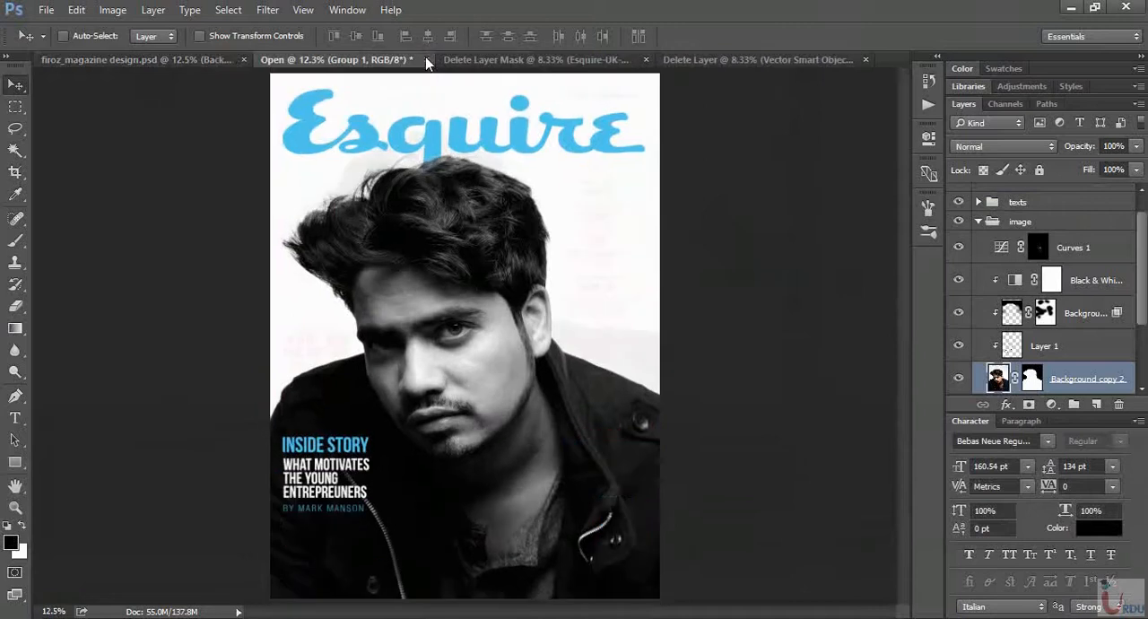
- Check the finished design and add the text STYLE GUIDE below the INSIDE STORY block
{"action": "left_click", "coordinate": [218, 61]}
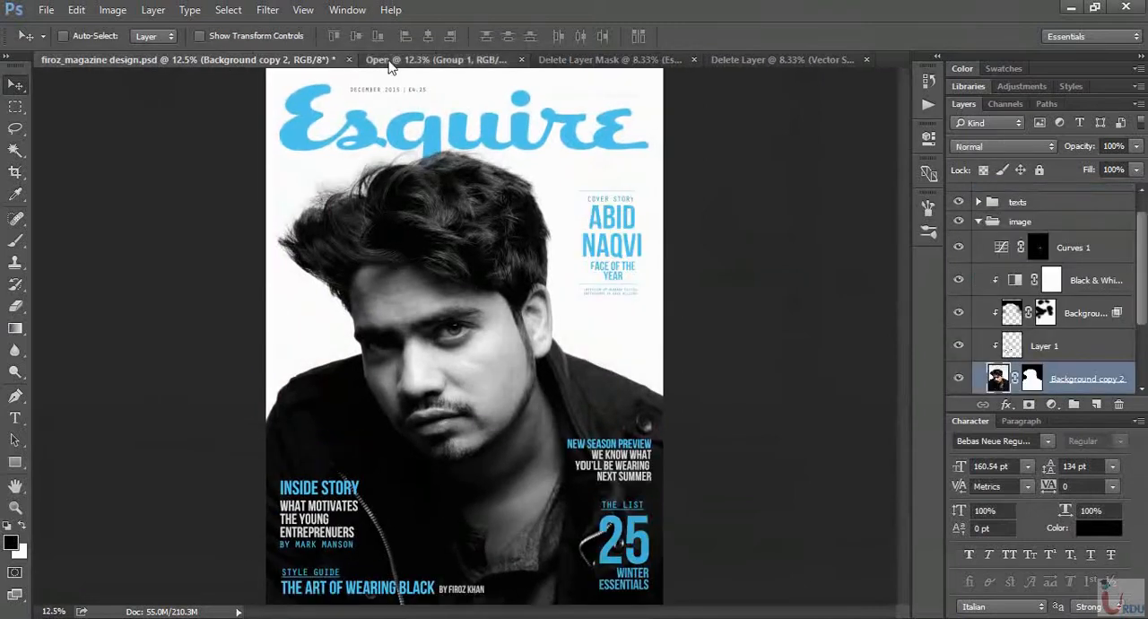
{"action": "left_click", "coordinate": [368, 60]}
{"action": "key", "text": "t"}
{"action": "left_click", "coordinate": [312, 552]}
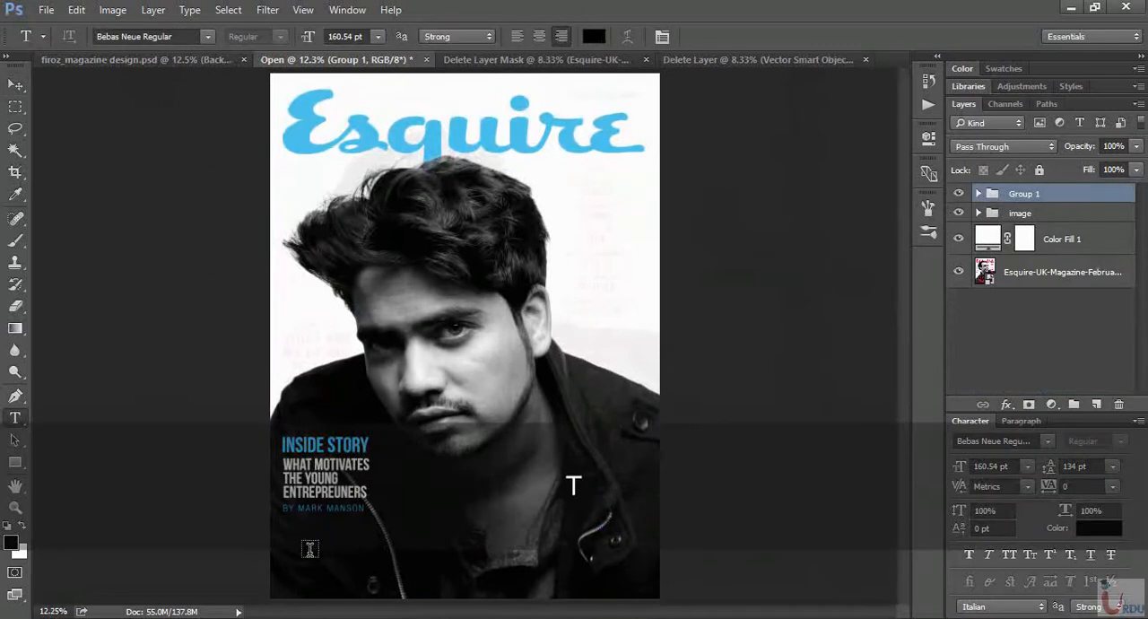
{"action": "type", "text": "E"}
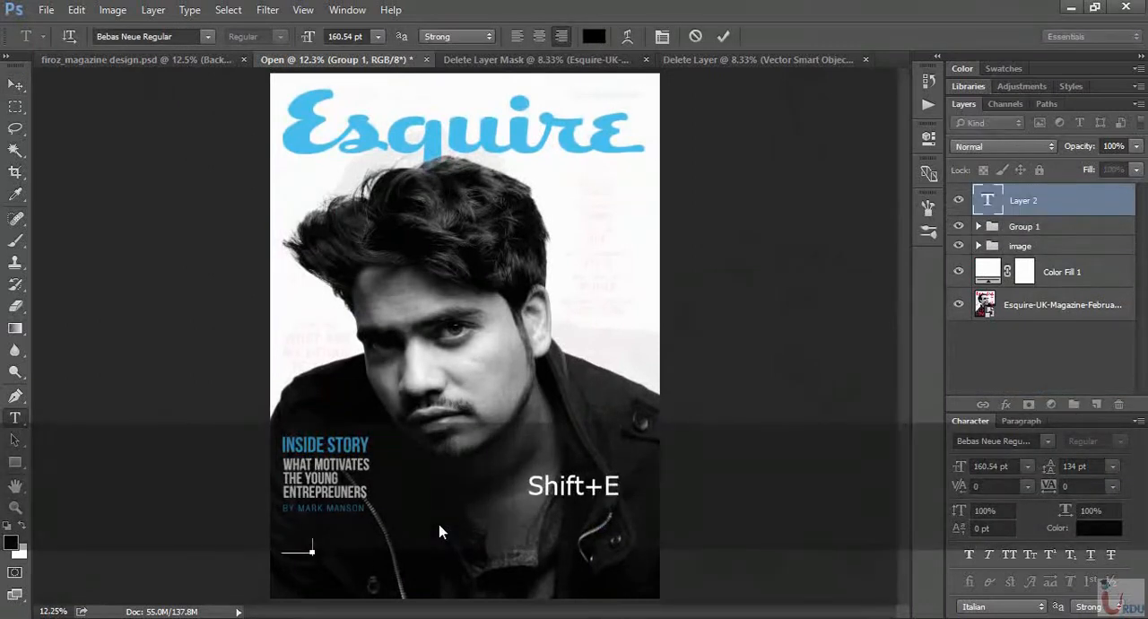
{"action": "left_click_drag", "start_coordinate": [292, 593], "coordinate": [364, 592]}
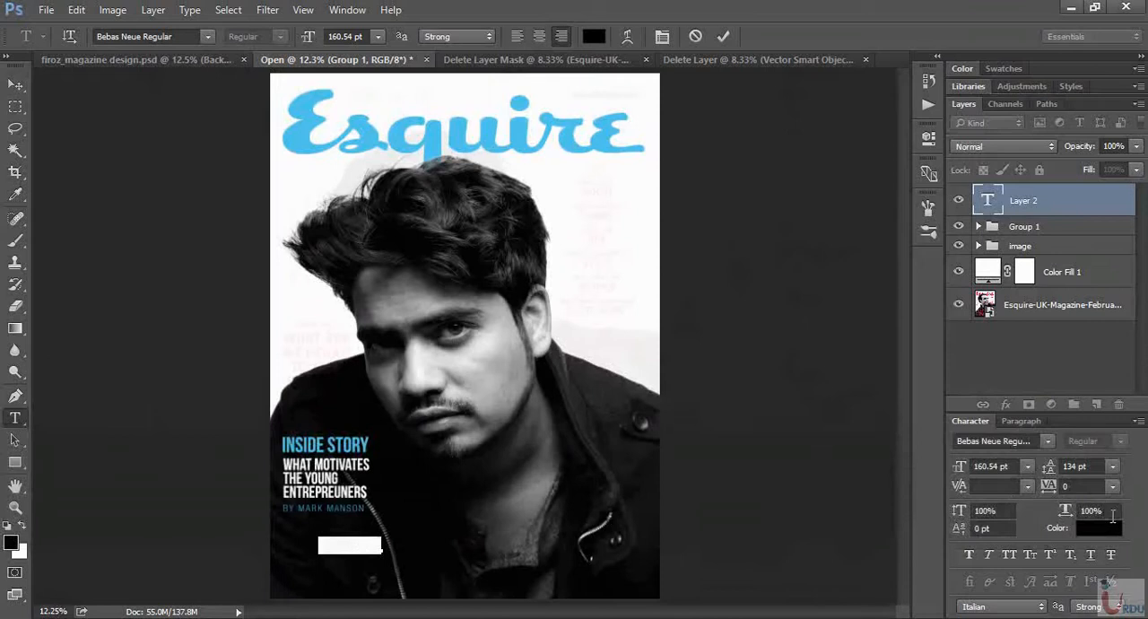
- Color the STYLE GUIDE text with the masthead's blue and set its font to Helvetica-Condensed-Light-Light Regular
{"action": "left_click", "coordinate": [1099, 528]}
{"action": "left_click", "coordinate": [435, 136]}
{"action": "left_click", "coordinate": [1017, 210]}
{"action": "left_click", "coordinate": [1047, 441]}
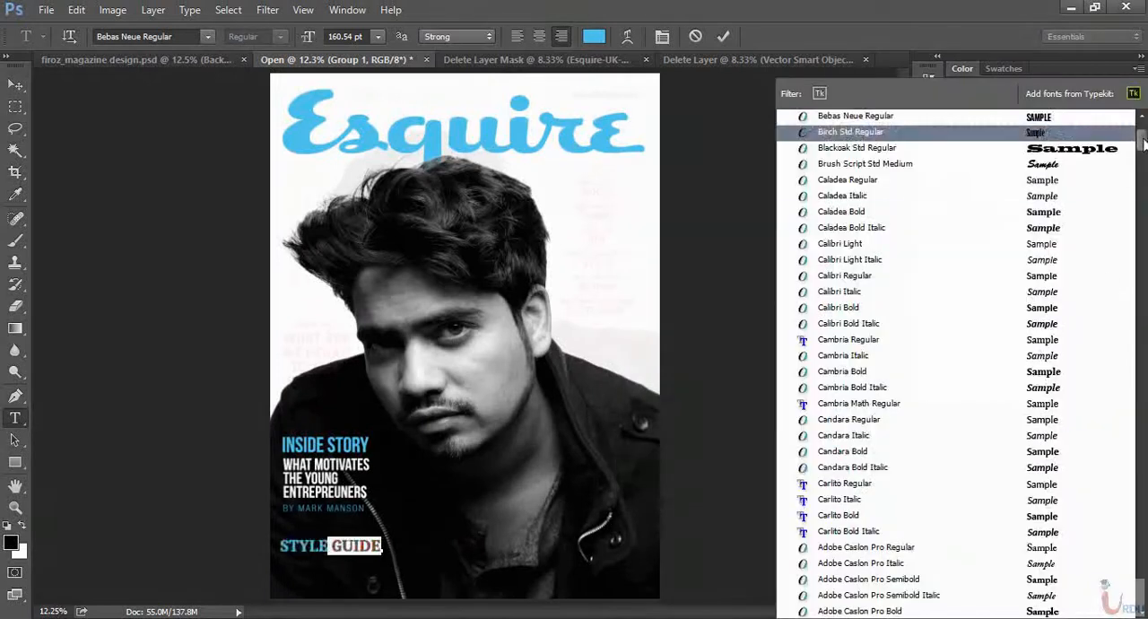
{"action": "left_click_drag", "start_coordinate": [1144, 143], "coordinate": [1142, 338]}
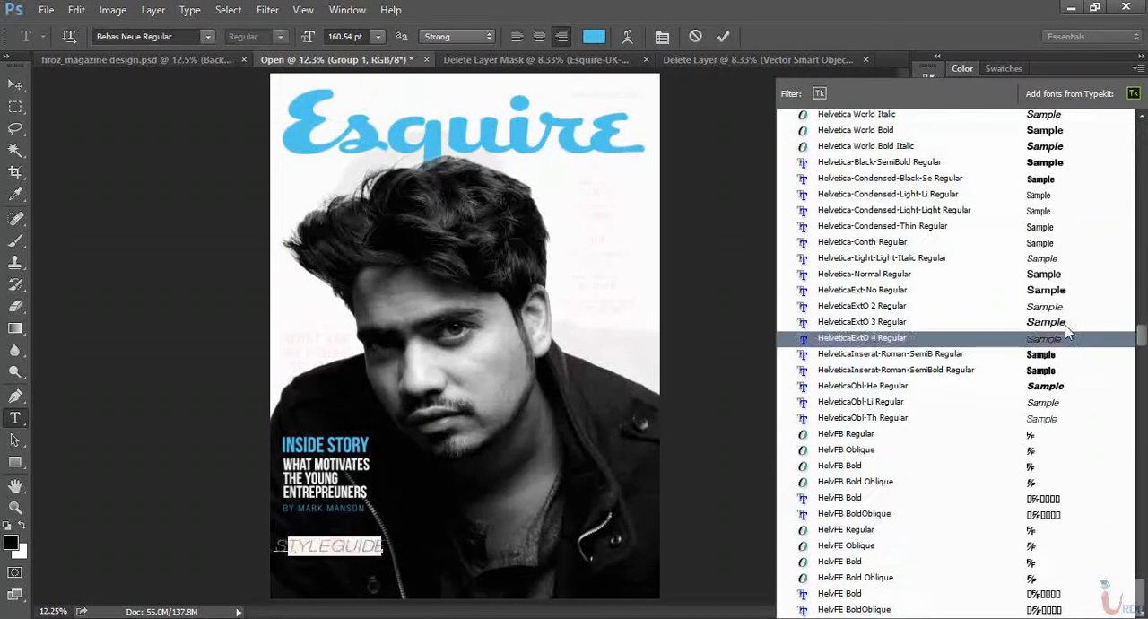
{"action": "left_click", "coordinate": [1036, 211]}
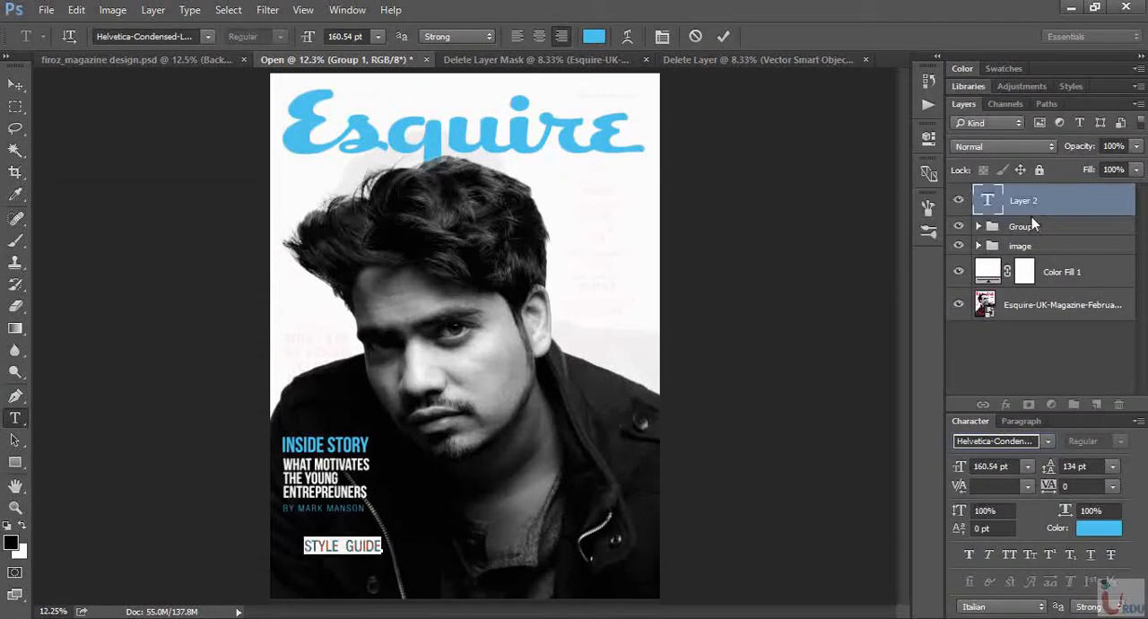
- Set STYLE GUIDE to 149.54 pt with 116 pt leading and tracking of 120, and underline it
{"action": "left_click_drag", "start_coordinate": [1047, 480], "coordinate": [1036, 475]}
{"action": "left_click_drag", "start_coordinate": [964, 470], "coordinate": [958, 471]}
{"action": "left_click_drag", "start_coordinate": [1045, 486], "coordinate": [1056, 492]}
{"action": "left_click", "coordinate": [1046, 489]}
{"action": "type", "text": "100"}
{"action": "key", "text": "Return"}
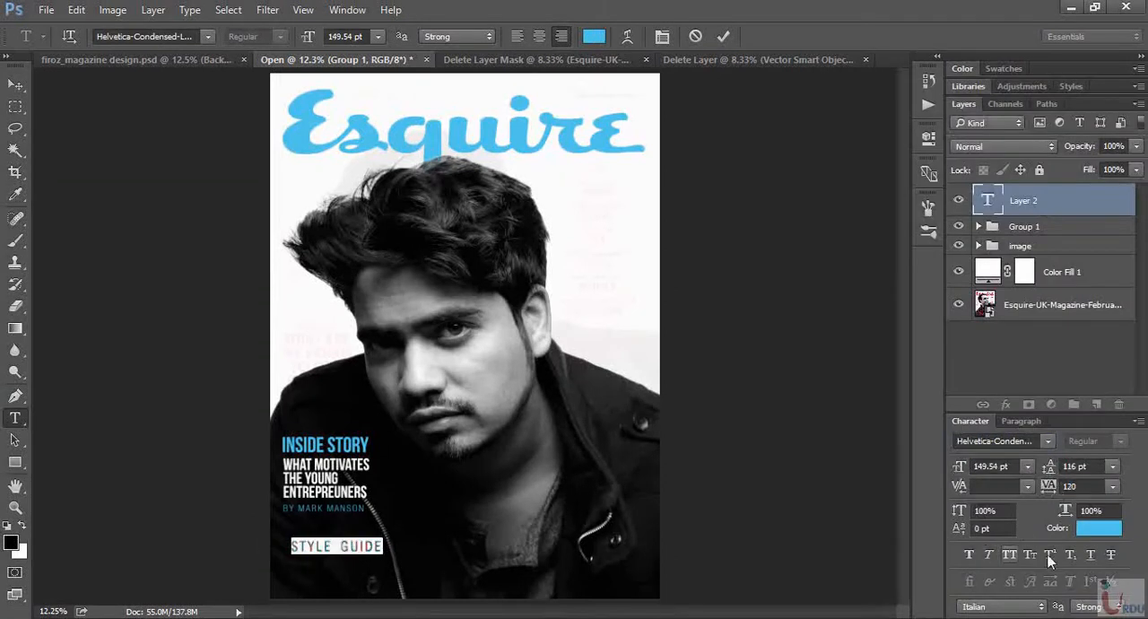
{"action": "left_click", "coordinate": [1093, 556]}
{"action": "left_click", "coordinate": [11, 87]}
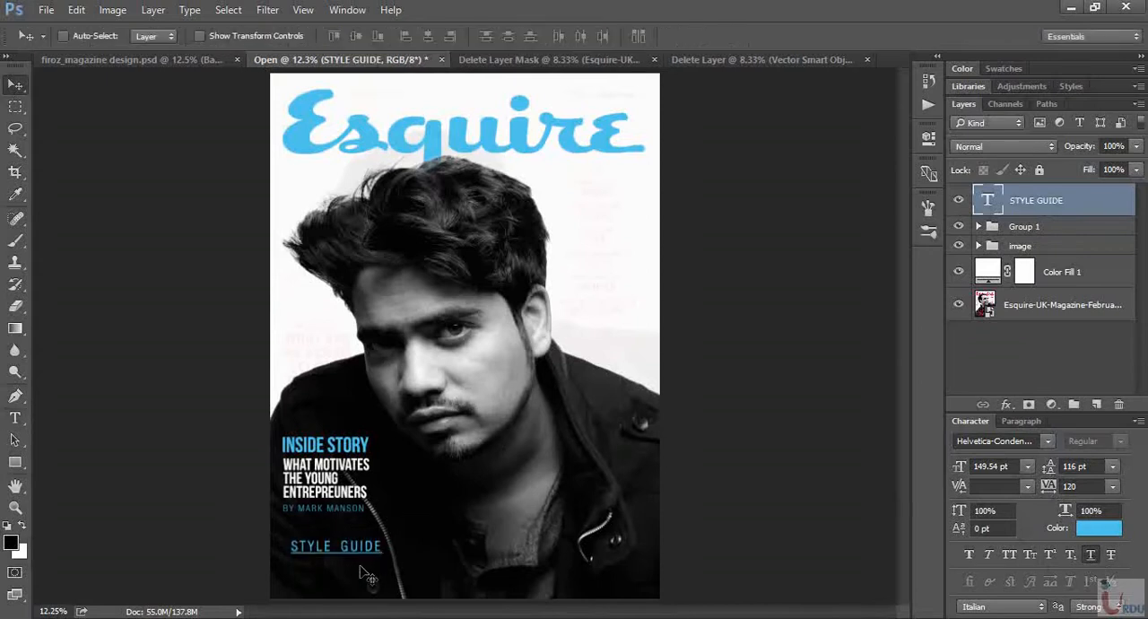
- Reduce STYLE GUIDE to 122.54 pt and place it under the byline, flush with the block's left edge
{"action": "left_click_drag", "start_coordinate": [369, 574], "coordinate": [366, 564]}
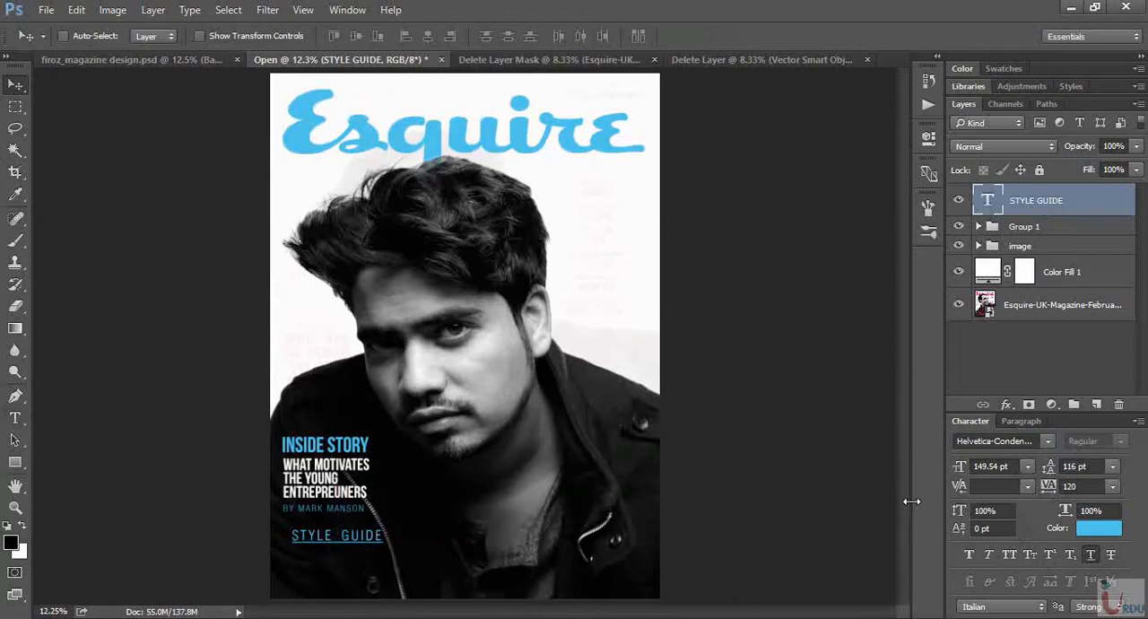
{"action": "left_click_drag", "start_coordinate": [961, 462], "coordinate": [956, 469]}
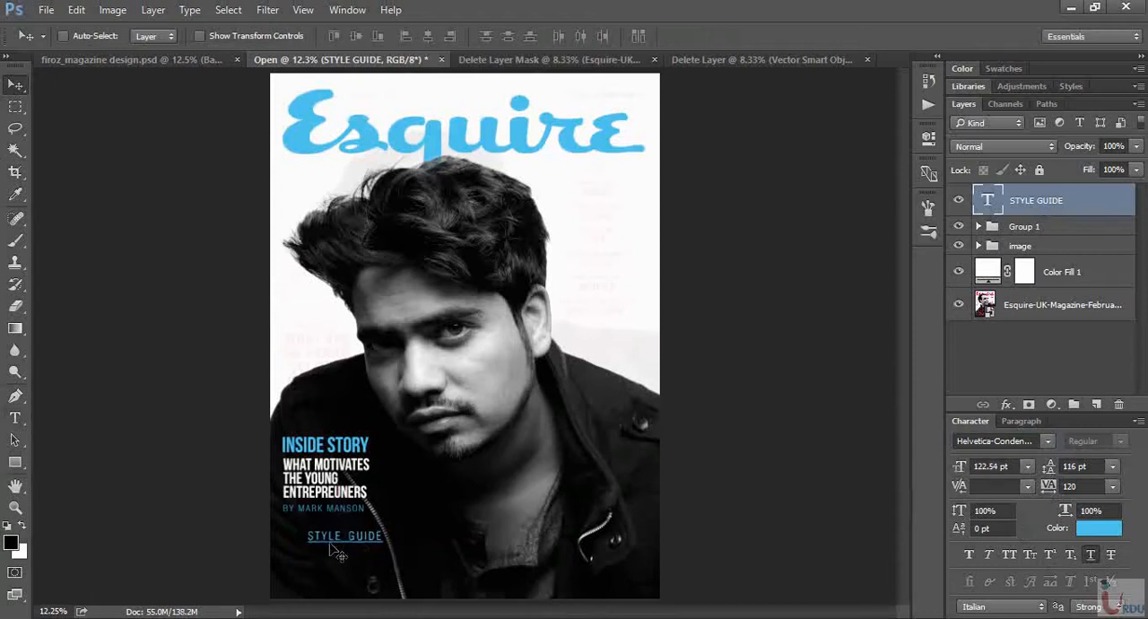
{"action": "left_click_drag", "start_coordinate": [351, 549], "coordinate": [329, 549]}
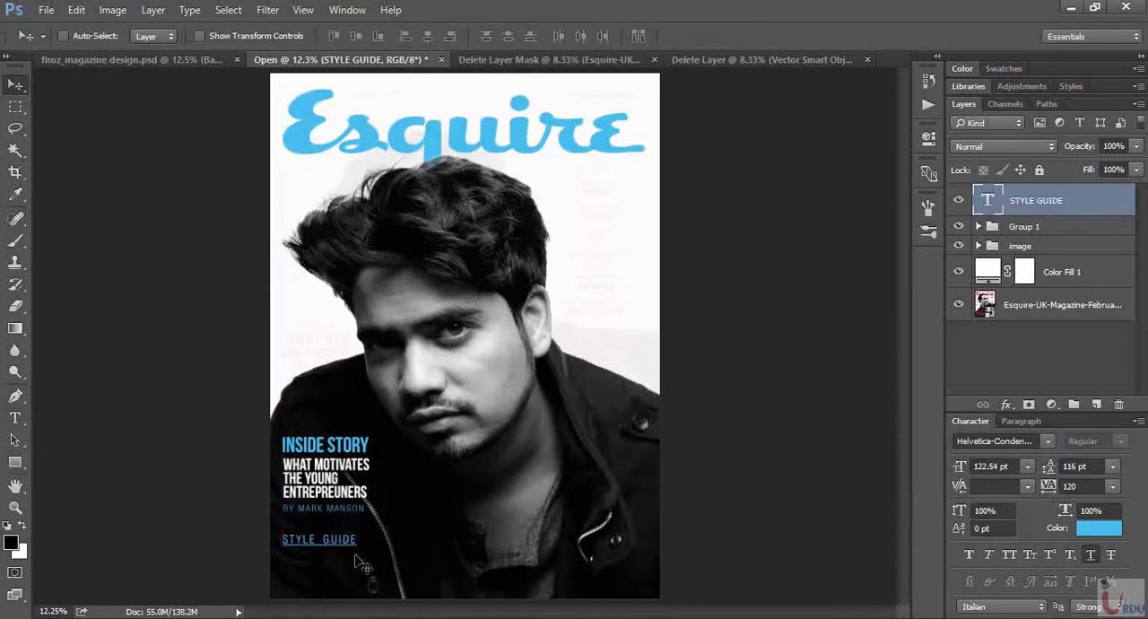
- Add the text THE ART OF WEARING BLACK on its own layer below STYLE GUIDE
{"action": "key", "text": "t"}
{"action": "left_click", "coordinate": [312, 572]}
{"action": "type", "text": "A"}
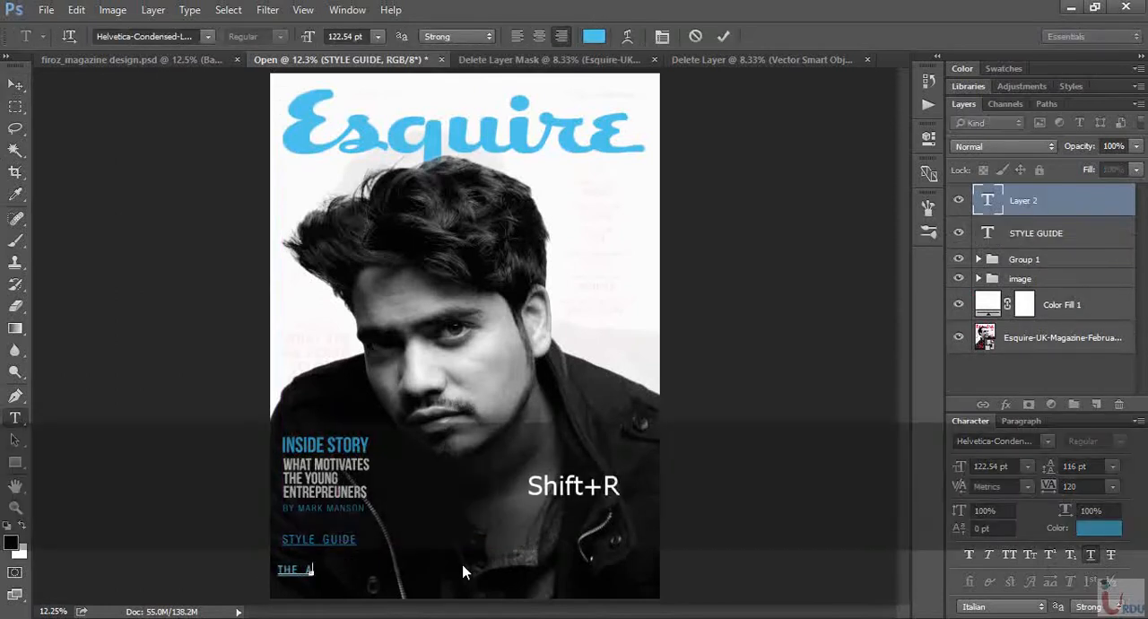
{"action": "type", "text": "RT DESIGN BLACK"}
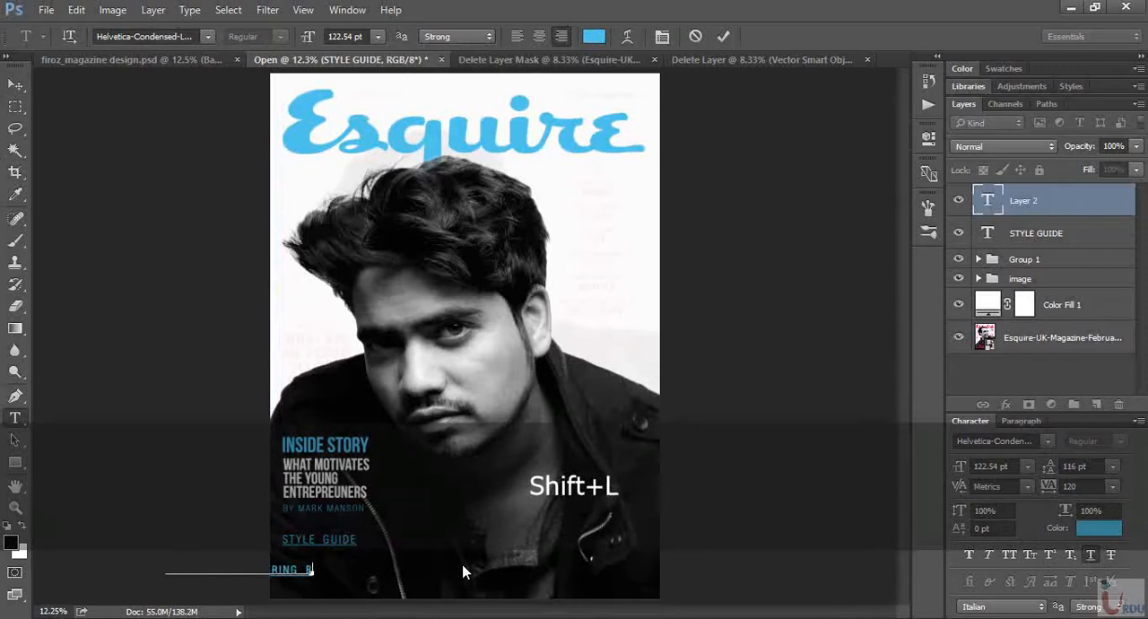
{"action": "left_click", "coordinate": [16, 83]}
{"action": "left_click_drag", "start_coordinate": [310, 586], "coordinate": [494, 589]}
- Set THE ART OF WEARING BLACK in Bebas Neue Regular without underline and with tracking of 0
{"action": "left_click", "coordinate": [1050, 444]}
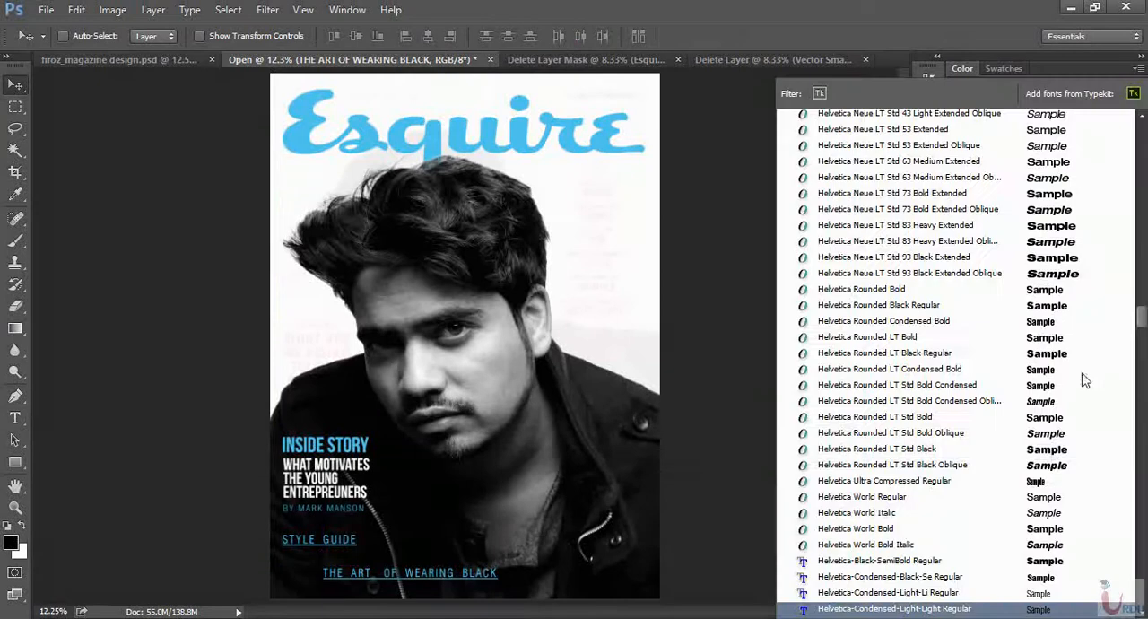
{"action": "left_click_drag", "start_coordinate": [1140, 316], "coordinate": [1141, 128]}
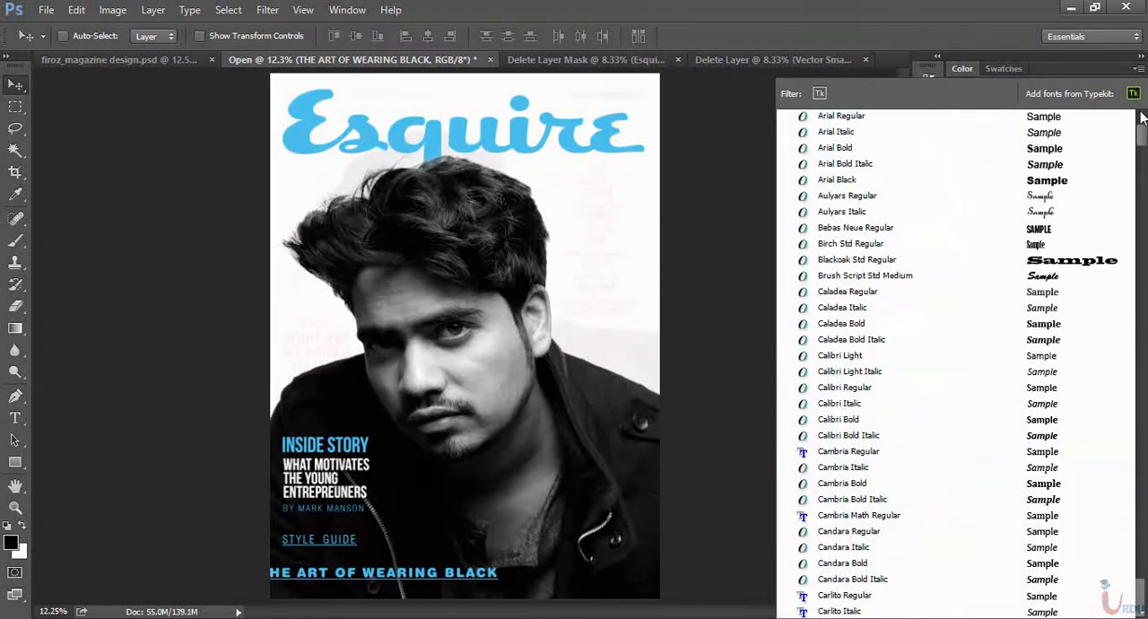
{"action": "left_click", "coordinate": [963, 232]}
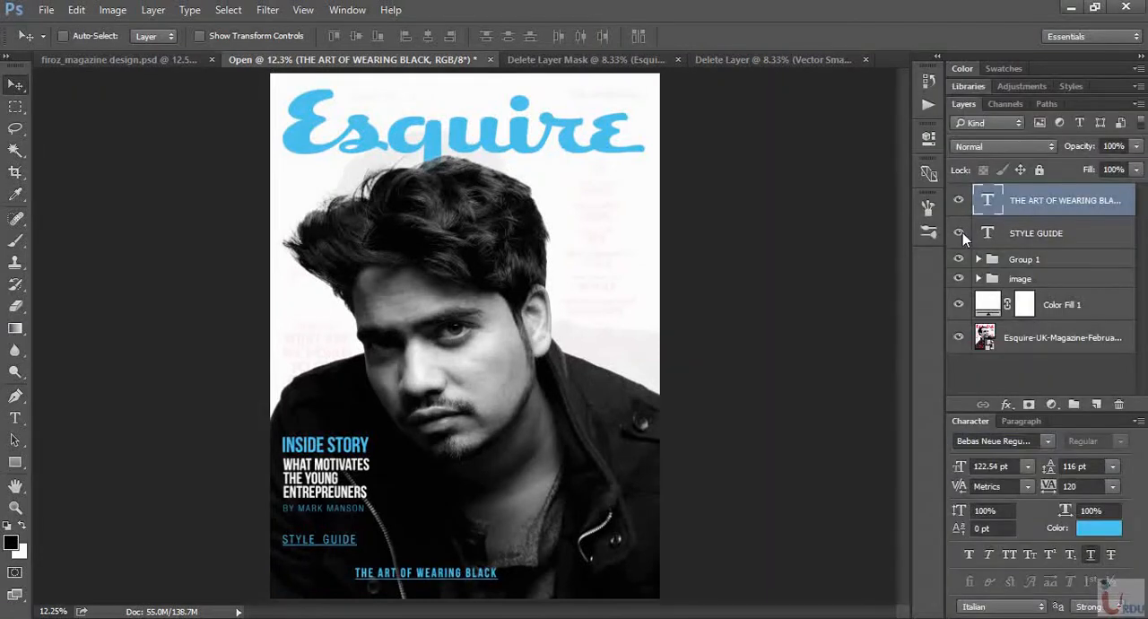
{"action": "left_click", "coordinate": [1091, 556]}
{"action": "left_click", "coordinate": [1112, 485]}
{"action": "left_click", "coordinate": [1101, 331]}
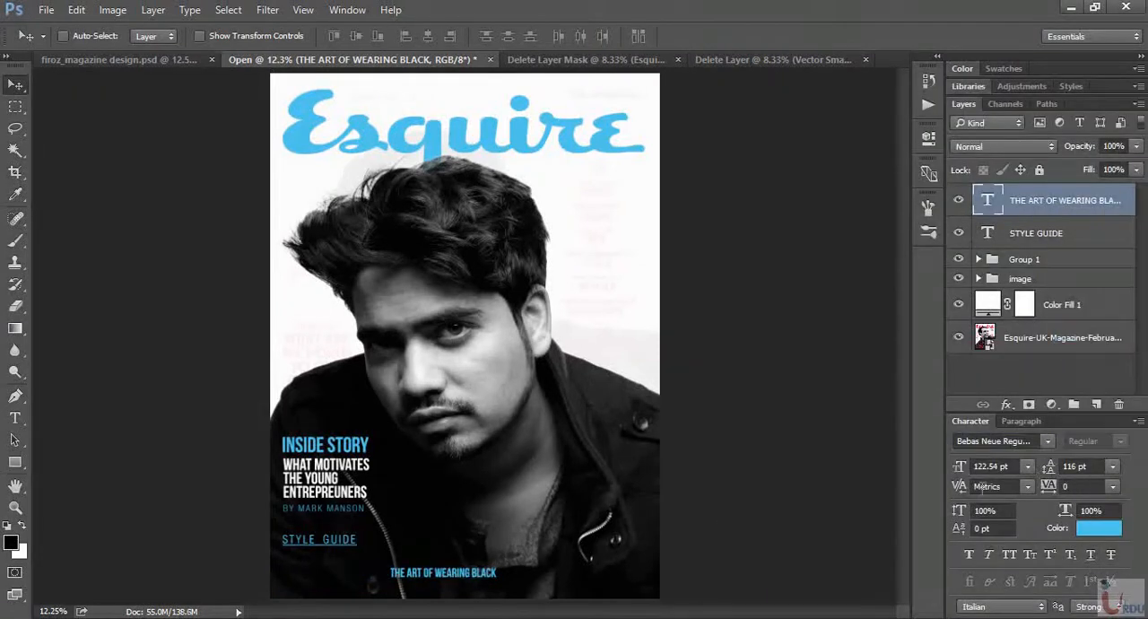
- Enlarge THE ART OF WEARING BLACK to 175.54 pt, align it flush left under STYLE GUIDE, and compare with the finished design
{"action": "left_click", "coordinate": [974, 472]}
{"action": "left_click_drag", "start_coordinate": [974, 472], "coordinate": [994, 470]}
{"action": "left_click_drag", "start_coordinate": [961, 468], "coordinate": [997, 470]}
{"action": "left_click_drag", "start_coordinate": [465, 584], "coordinate": [397, 575]}
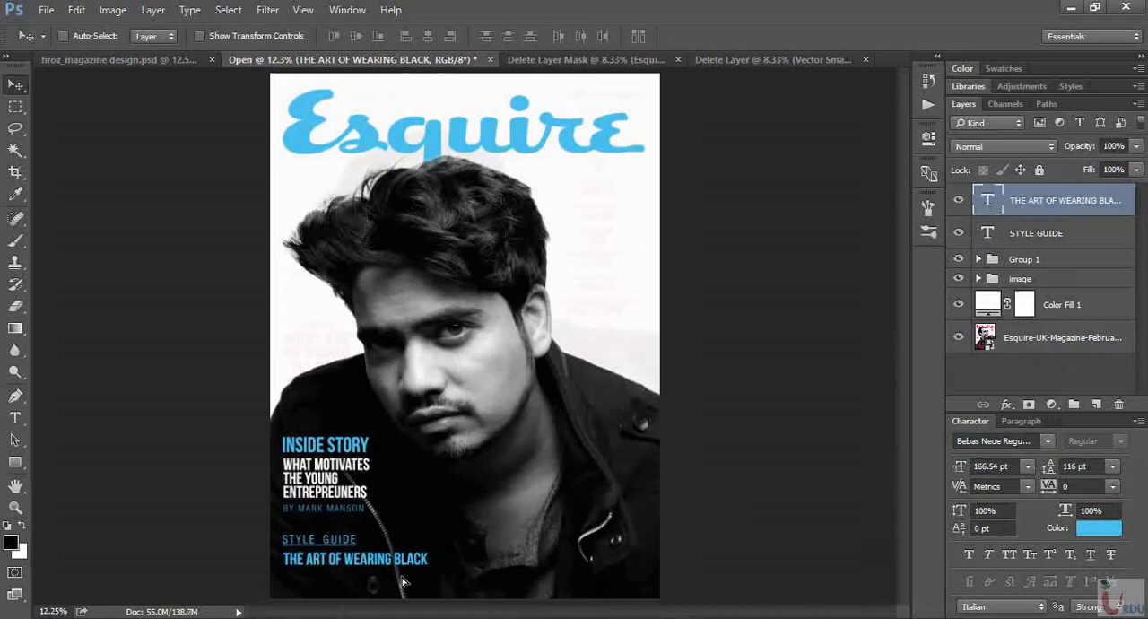
{"action": "left_click_drag", "start_coordinate": [960, 471], "coordinate": [950, 487]}
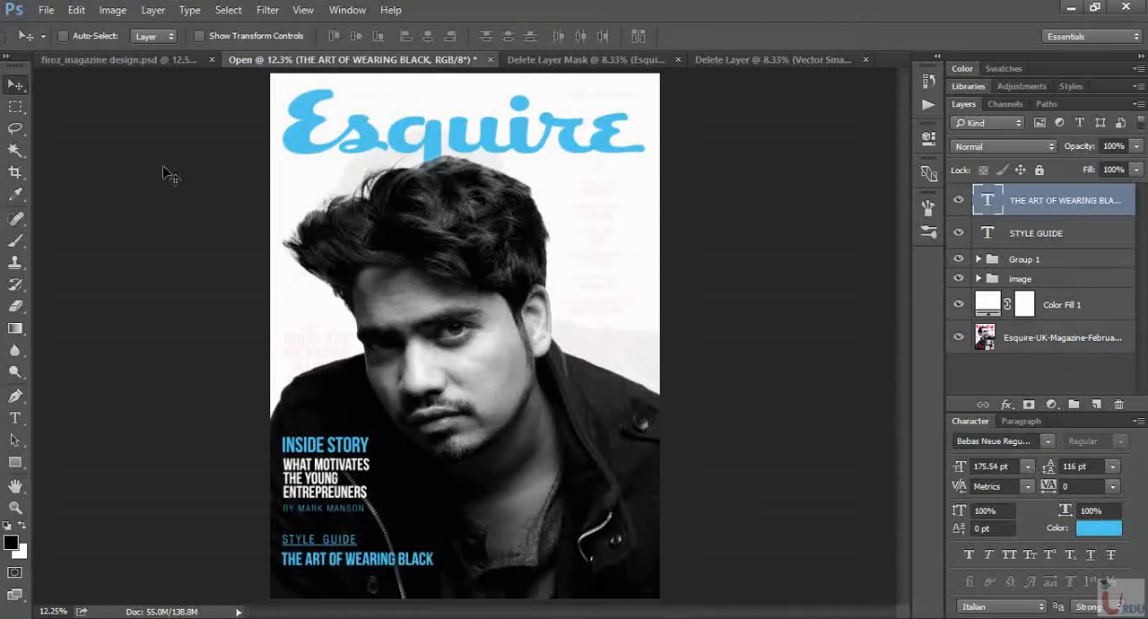
{"action": "left_click", "coordinate": [144, 59]}
{"action": "left_click", "coordinate": [436, 59]}
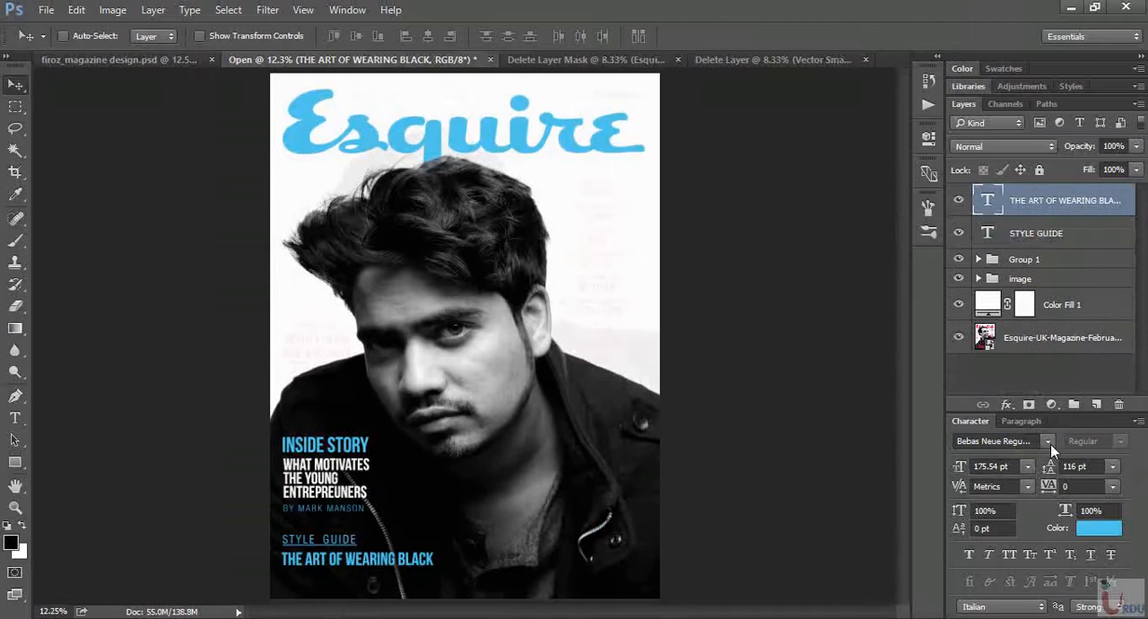
- Move the STYLE GUIDE and THE ART OF WEARING BLACK layers together lower on the cover
{"action": "left_click", "coordinate": [1056, 235], "text": "shift"}
{"action": "key", "text": "Down"}
- Move the grouped INSIDE STORY text block down closer to the STYLE GUIDE lines
{"action": "key", "text": "Down"}
{"action": "key", "text": "Down"}
{"action": "key", "text": "Down"}
{"action": "key", "text": "Down"}
{"action": "key", "text": "Down"}
{"action": "key", "text": "Down"}
{"action": "left_click", "coordinate": [1070, 260]}
{"action": "key", "text": "Down"}
{"action": "key", "text": "Down"}
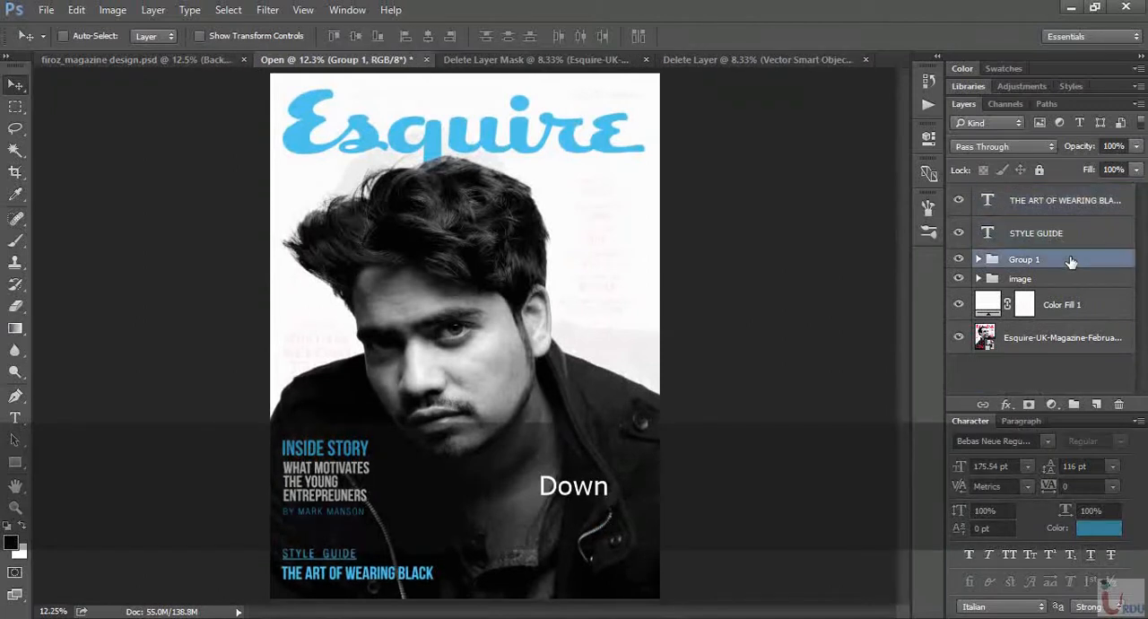
{"action": "key", "text": "Down"}
{"action": "key", "text": "Down"}
{"action": "key", "text": "Down"}
{"action": "key", "text": "Down"}
{"action": "key", "text": "Down"}
{"action": "key", "text": "Down"}
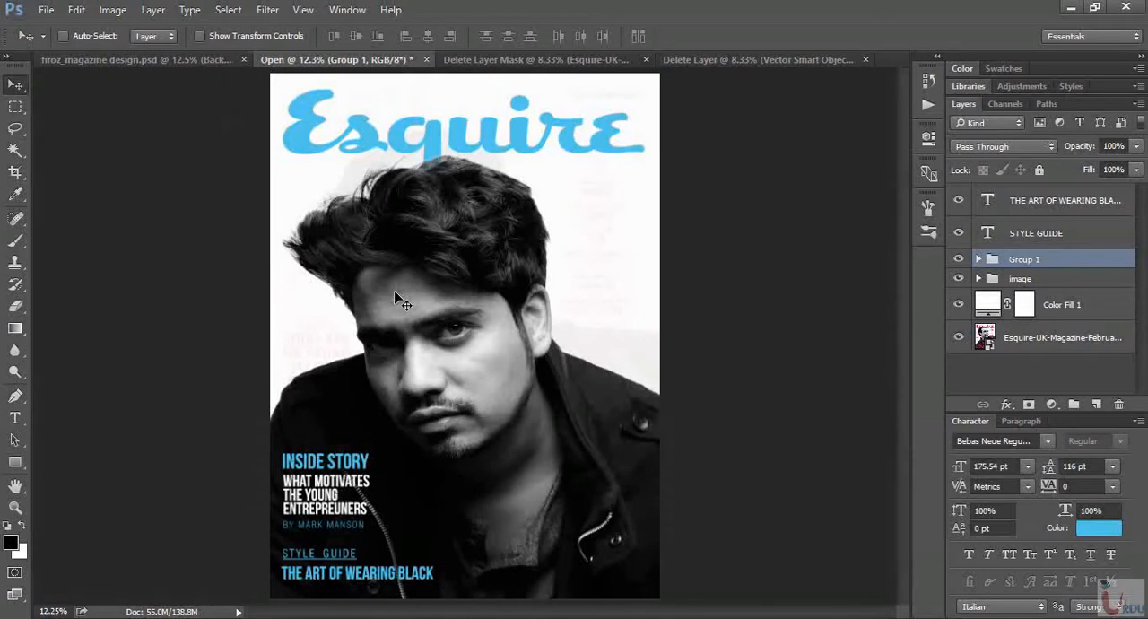
{"action": "left_click", "coordinate": [1066, 205]}
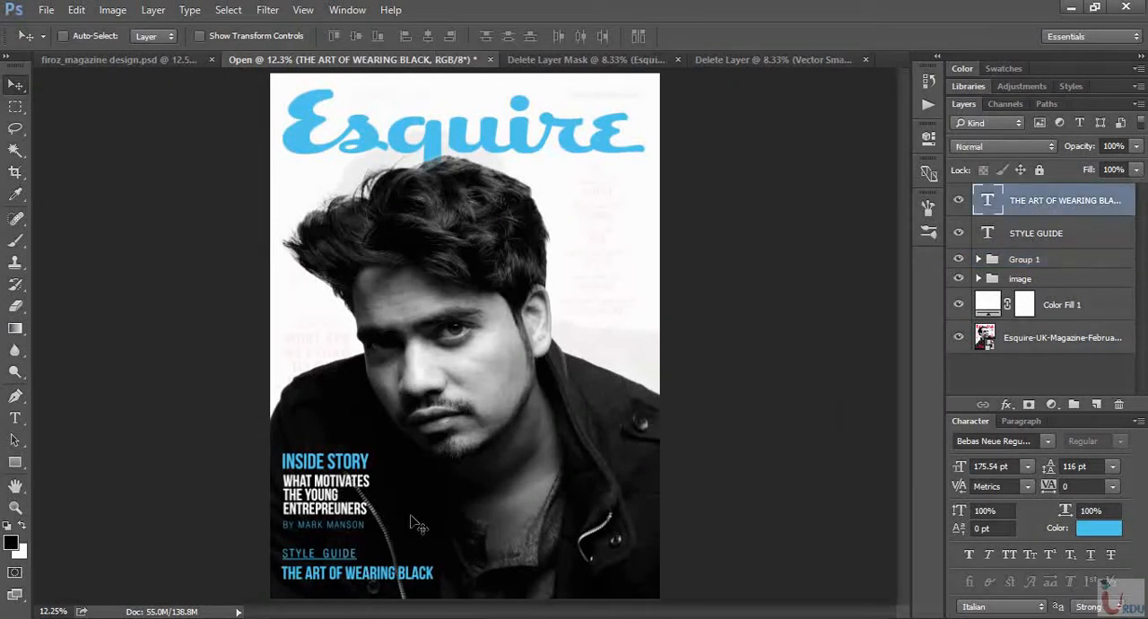
{"action": "left_click_drag", "start_coordinate": [366, 572], "coordinate": [593, 358]}
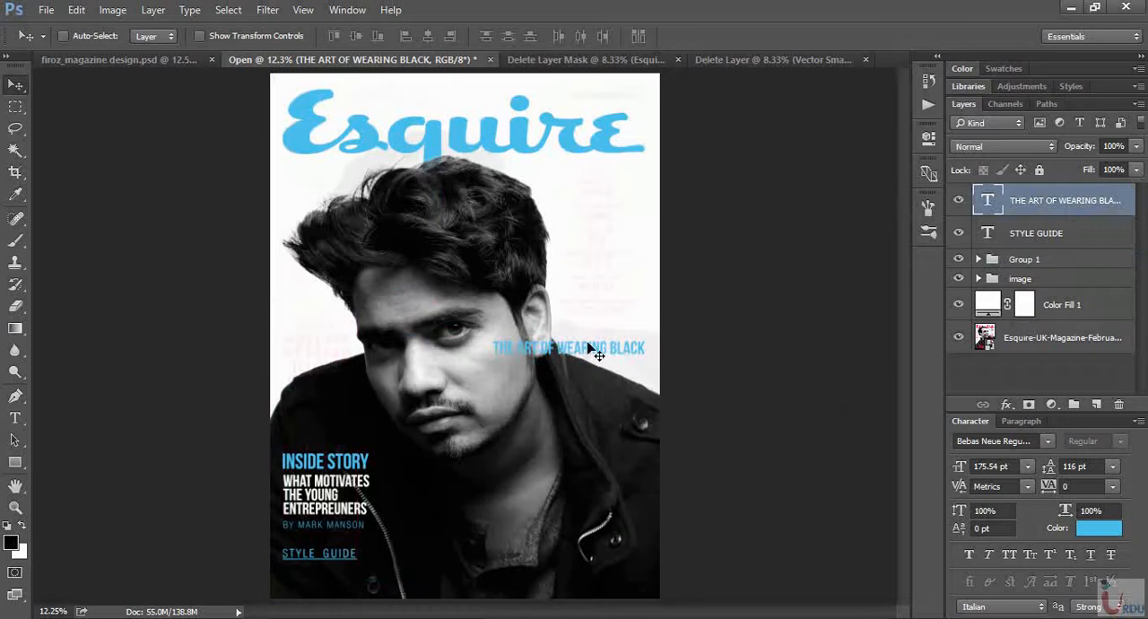
{"action": "left_click_drag", "start_coordinate": [593, 352], "coordinate": [400, 579]}
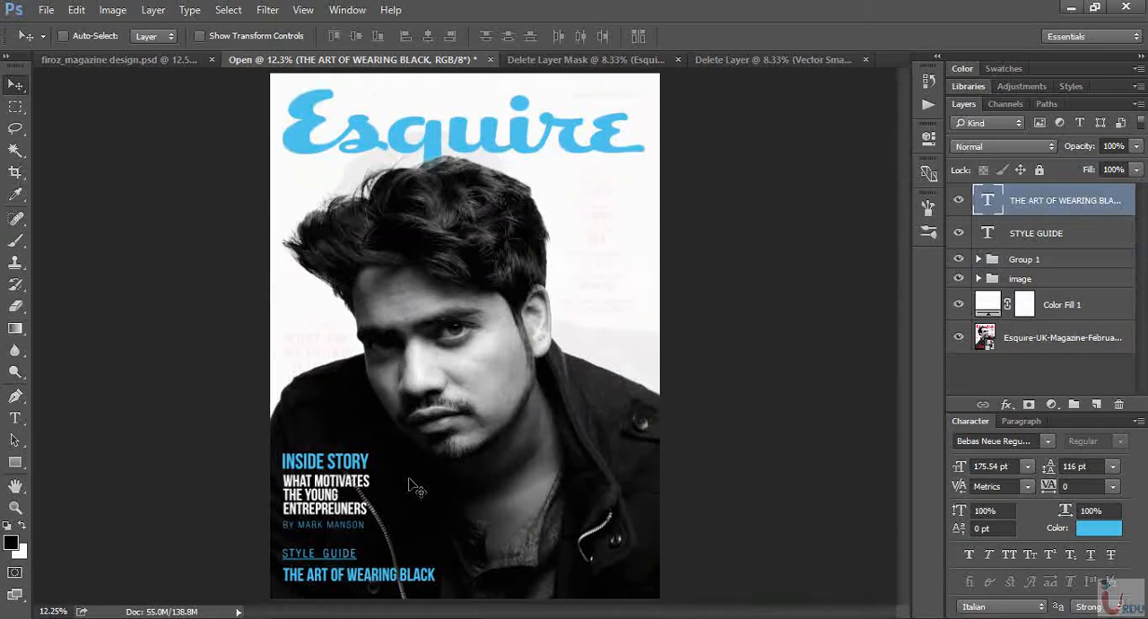
- Add a byline with BY and the author's full name beside THE ART OF WEARING BLACK
{"action": "key", "text": "t"}
{"action": "left_click", "coordinate": [448, 579]}
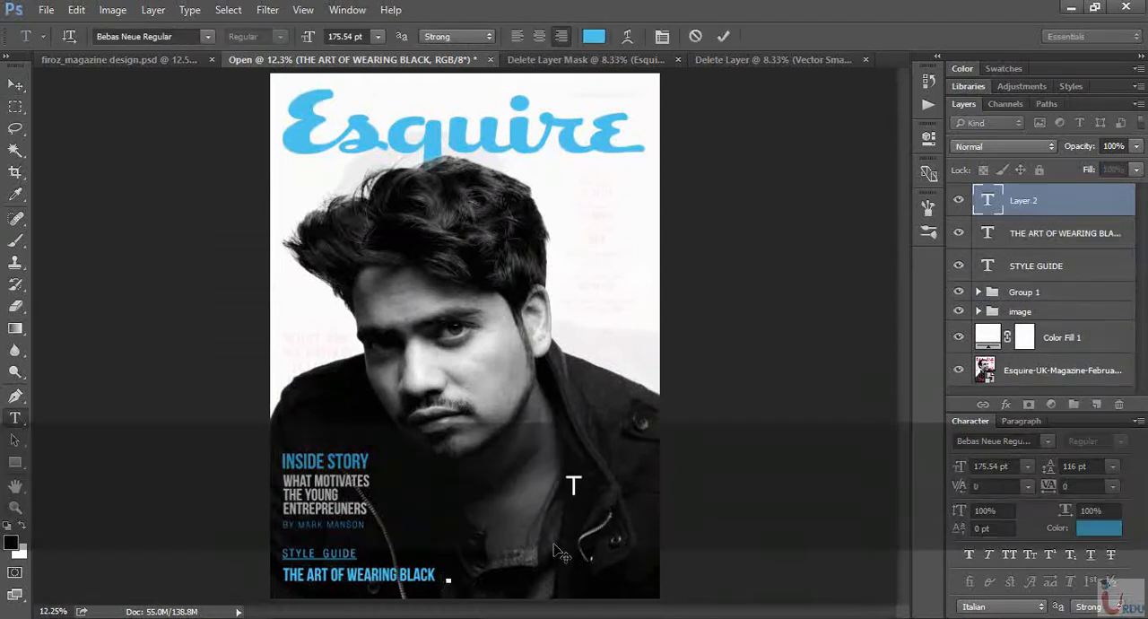
{"action": "type", "text": "BY "}
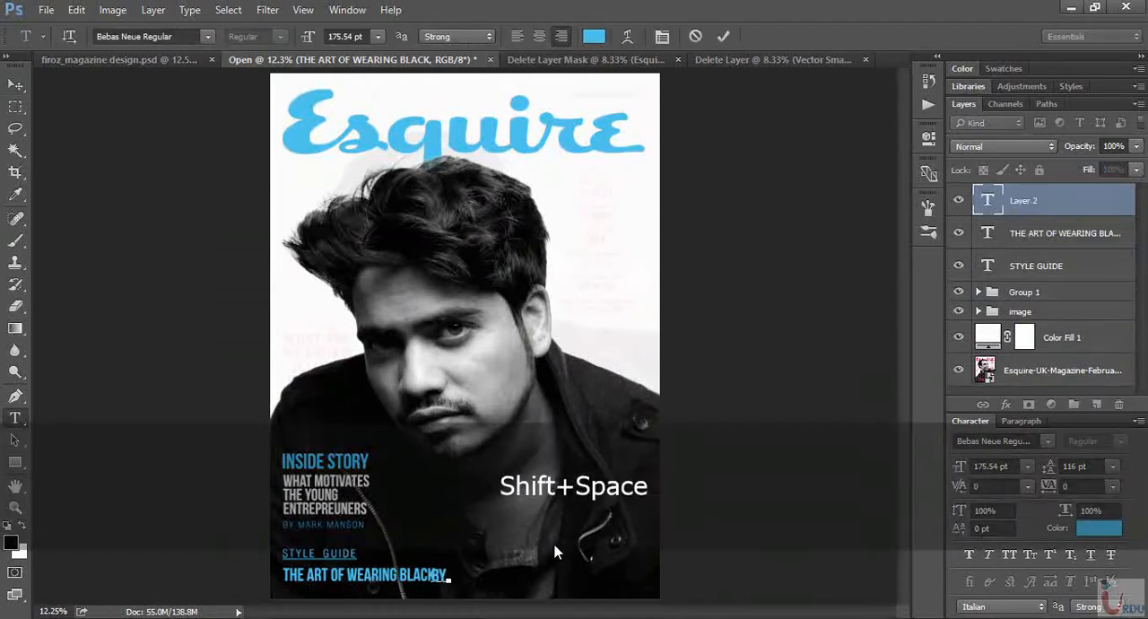
{"action": "type", "text": "FIROZ KHAN"}
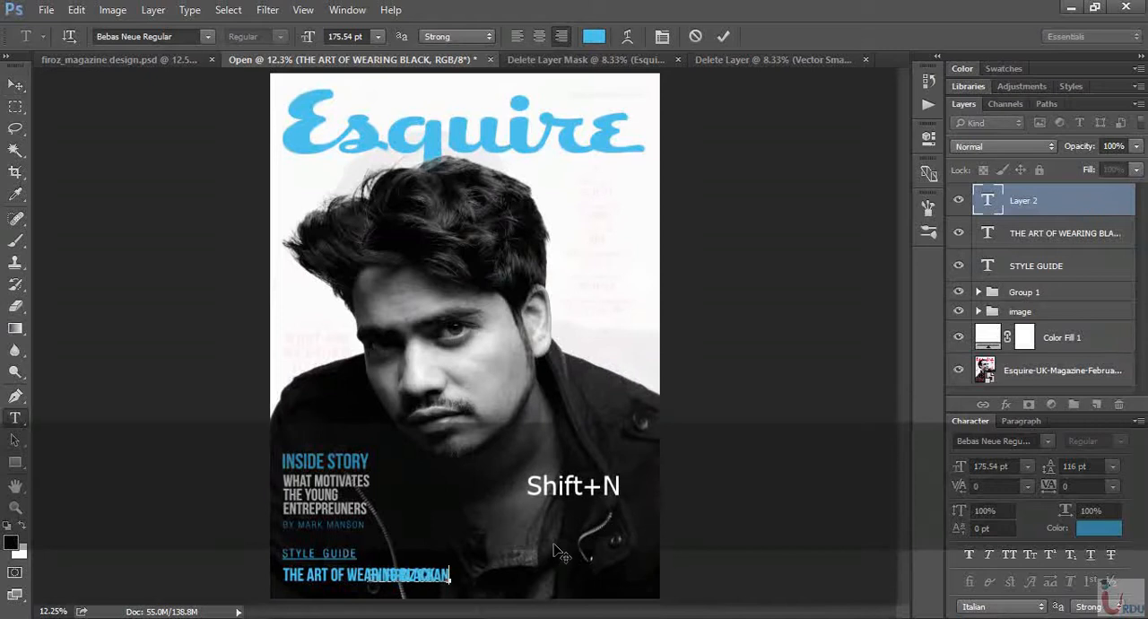
{"action": "mouse_move", "coordinate": [448, 575]}
{"action": "left_mouse_down"}
{"action": "mouse_move", "coordinate": [553, 570]}
{"action": "mouse_move", "coordinate": [437, 575]}
{"action": "left_mouse_up"}
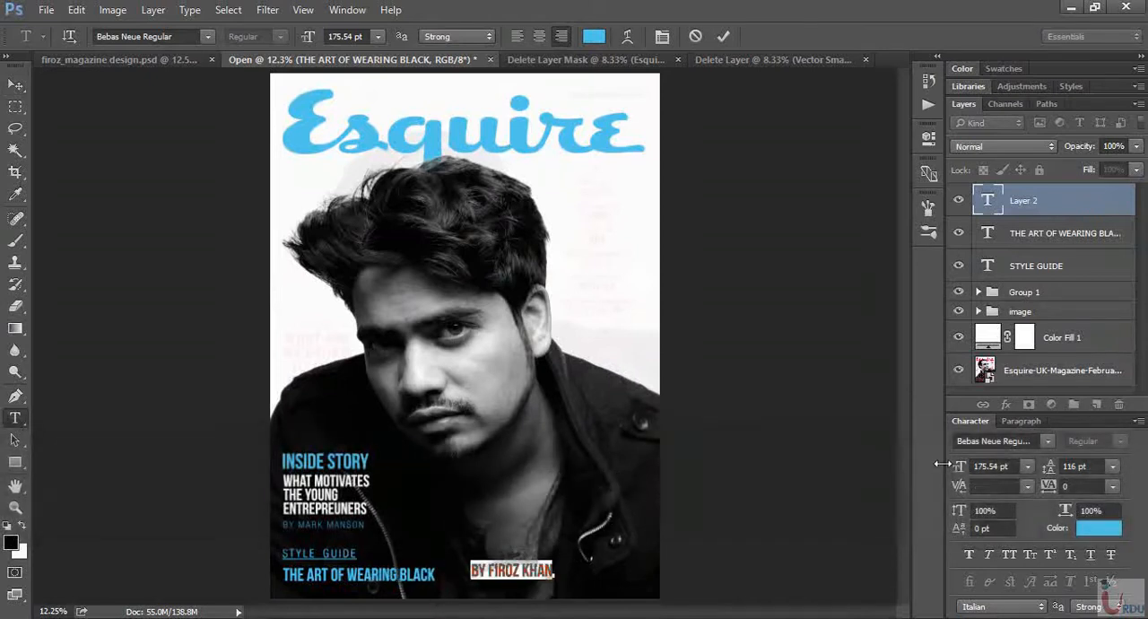
- Set the new byline's color to white (ffffff) and its size to 128.54 pt
{"action": "left_click", "coordinate": [1098, 528]}
{"action": "type", "text": "ffffff"}
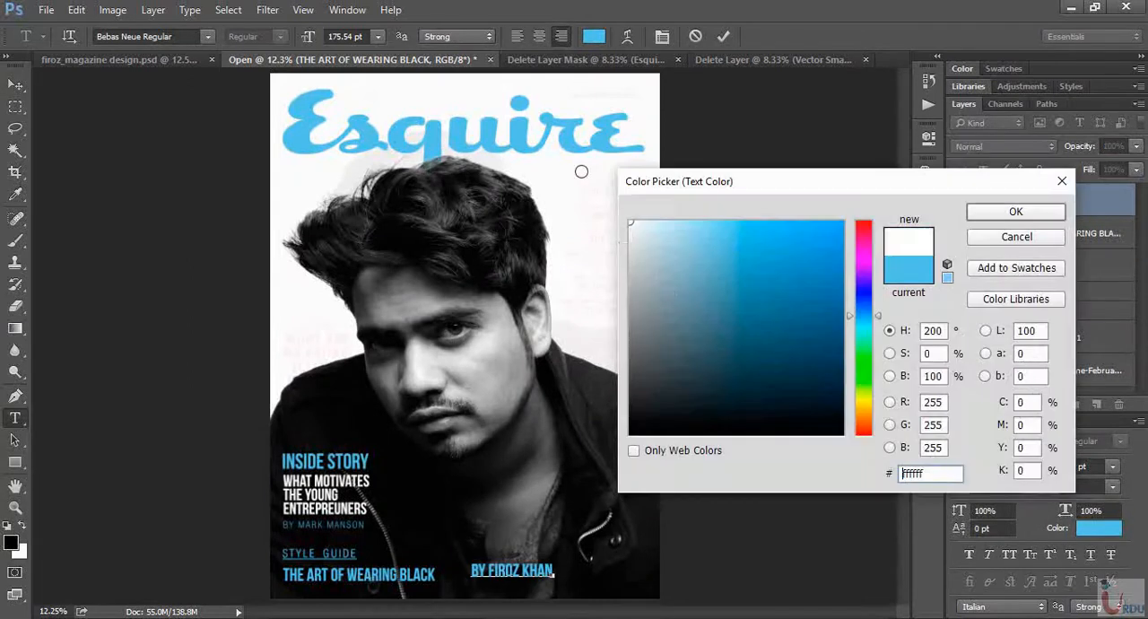
{"action": "left_click", "coordinate": [1031, 213]}
{"action": "left_click_drag", "start_coordinate": [960, 473], "coordinate": [923, 472]}
- Place the byline directly after the end of THE ART OF WEARING BLACK and compare the cover with the finished design
{"action": "left_click_drag", "start_coordinate": [504, 601], "coordinate": [461, 592]}
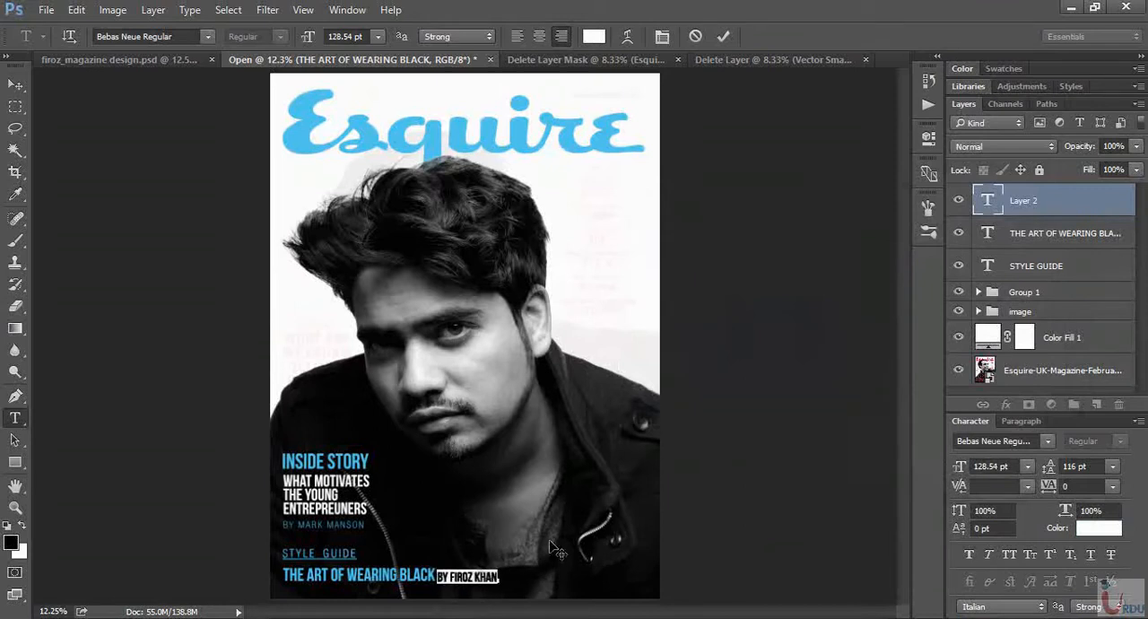
{"action": "left_click", "coordinate": [724, 37]}
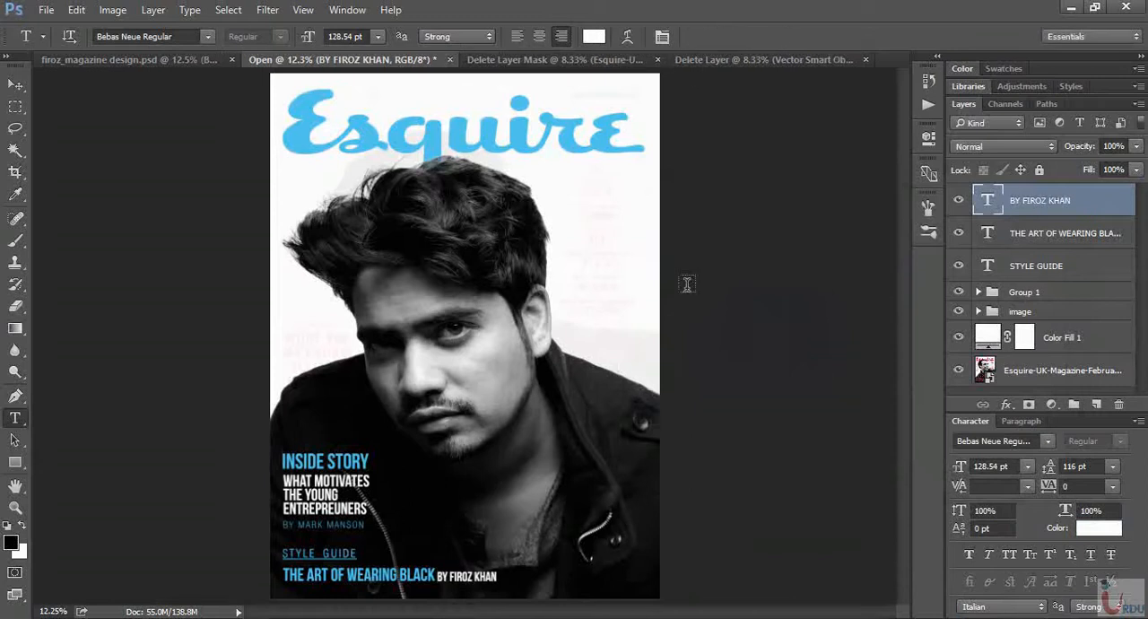
{"action": "left_click", "coordinate": [184, 60]}
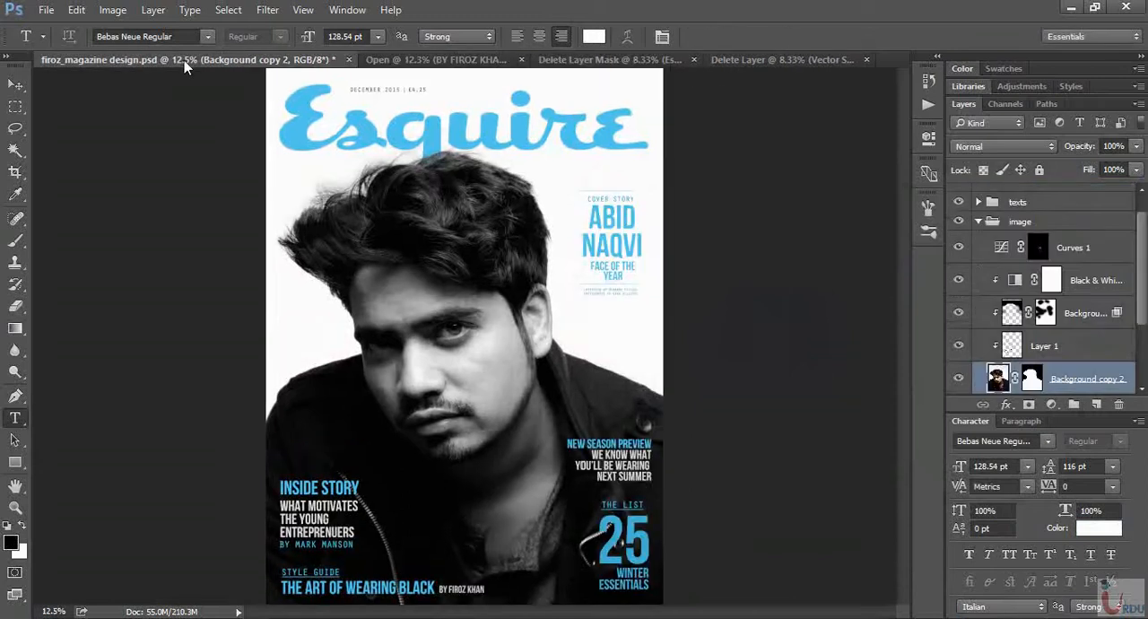
{"action": "left_click", "coordinate": [422, 60]}
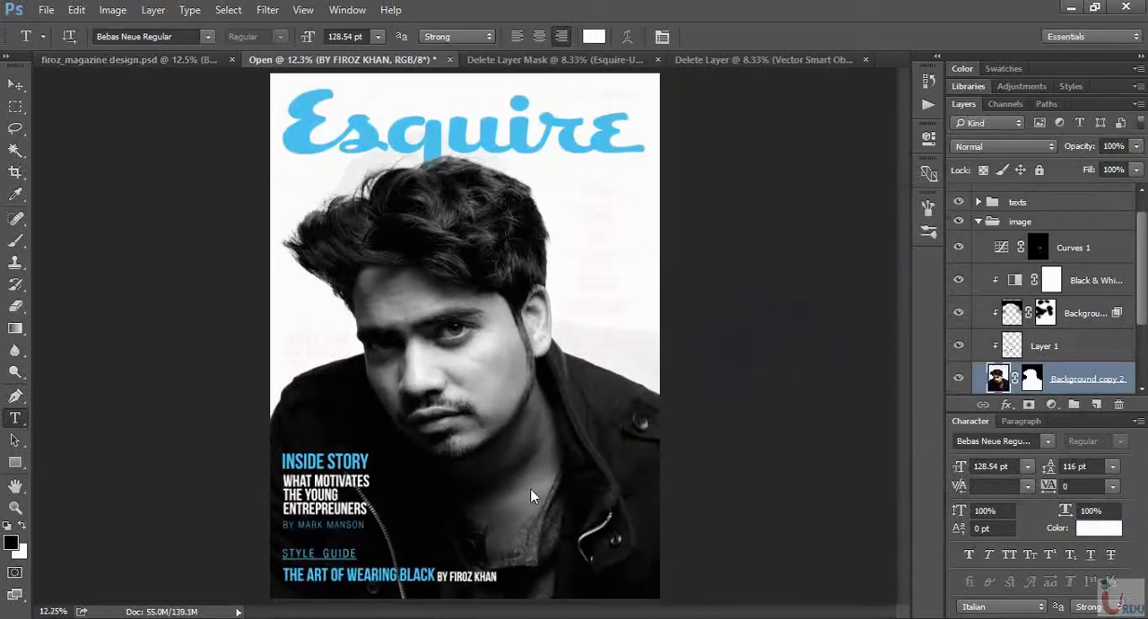
- Set the byline's size to 89.54 pt and place it directly after THE ART OF WEARING BLACK, nudged down to its baseline
{"action": "left_click_drag", "start_coordinate": [962, 467], "coordinate": [938, 468]}
{"action": "key", "text": "v"}
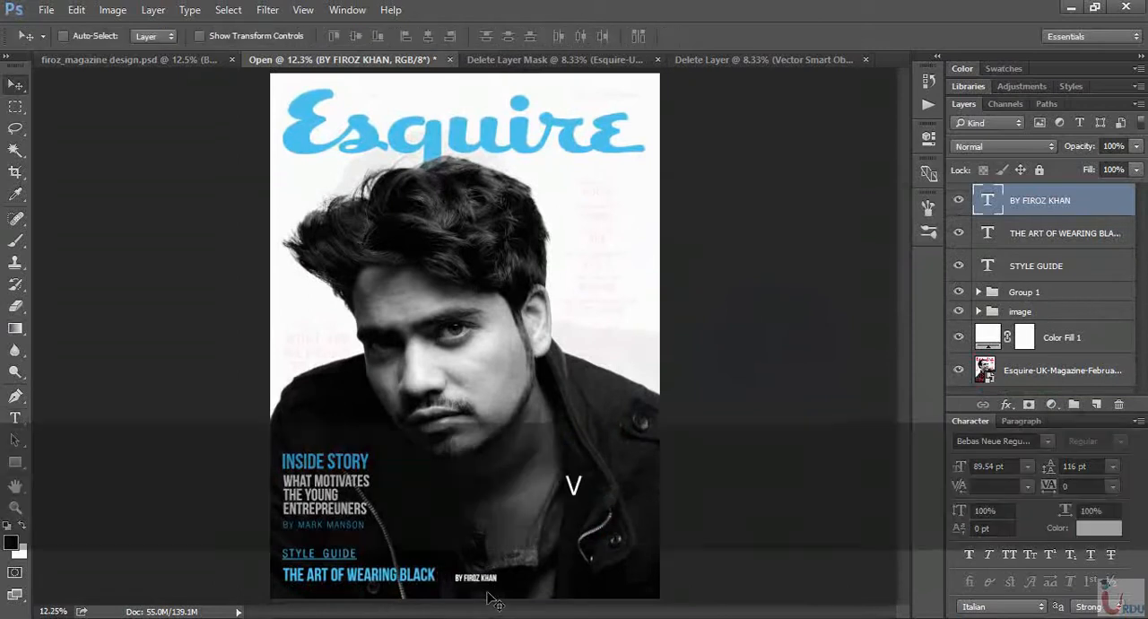
{"action": "left_click_drag", "start_coordinate": [493, 595], "coordinate": [478, 593]}
{"action": "key", "text": "Left"}
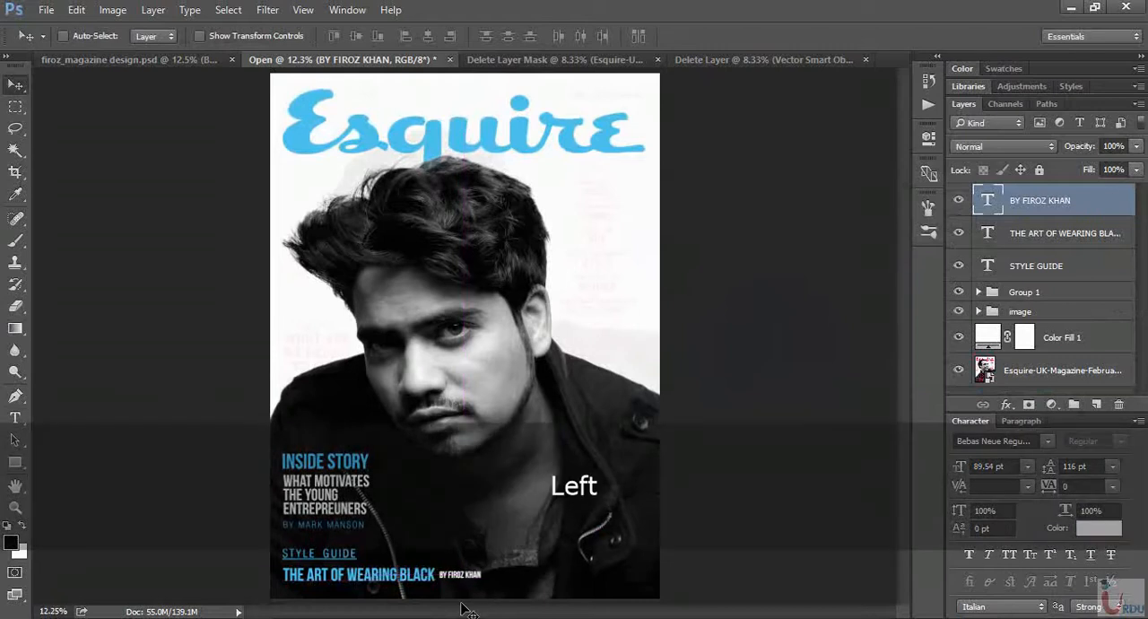
{"action": "key", "text": "Down"}
{"action": "key", "text": "Down"}
{"action": "key", "text": "Down"}
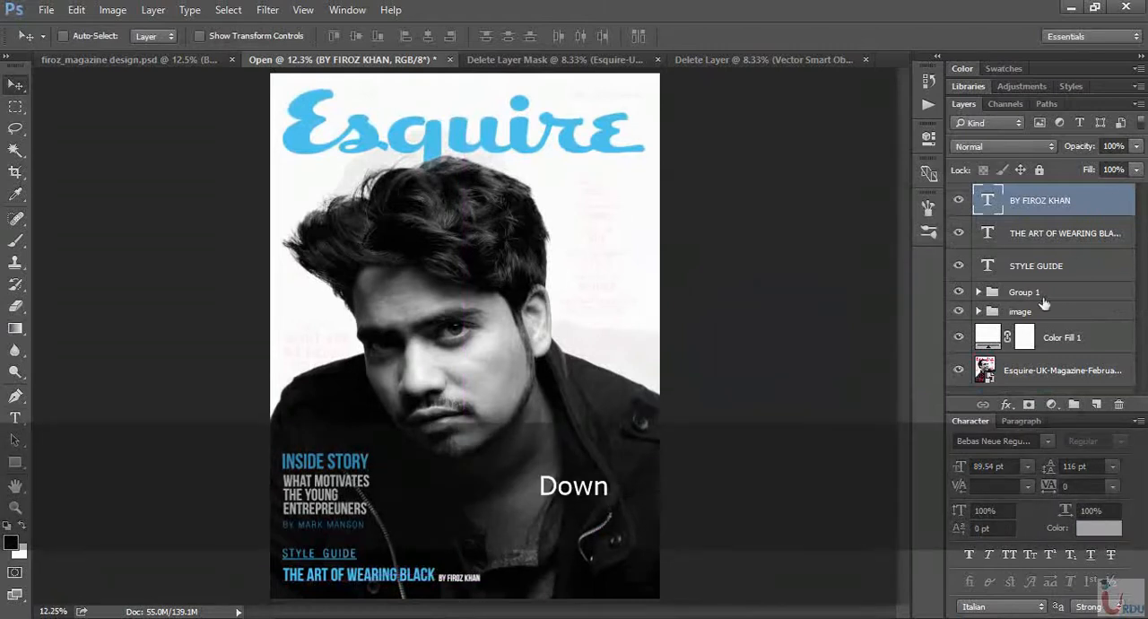
- Group the byline, THE ART OF WEARING BLACK and STYLE GUIDE layers, scale the group to about 93% and move it slightly up
{"action": "left_click", "coordinate": [1086, 266], "text": "shift"}
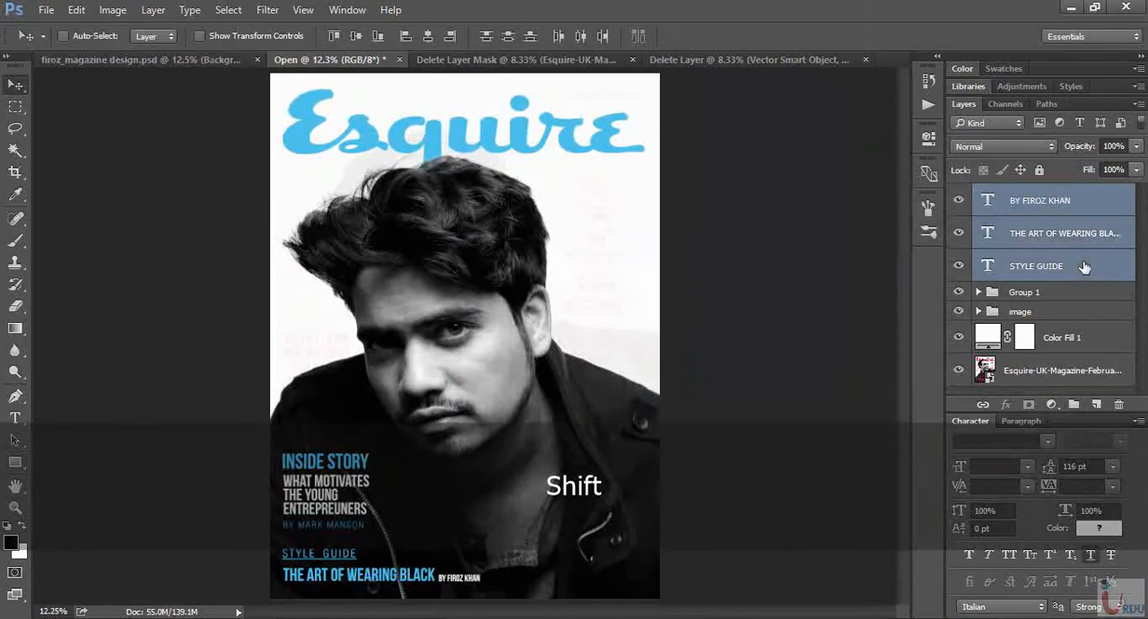
{"action": "key", "text": "ctrl+g"}
{"action": "key", "text": "ctrl+t"}
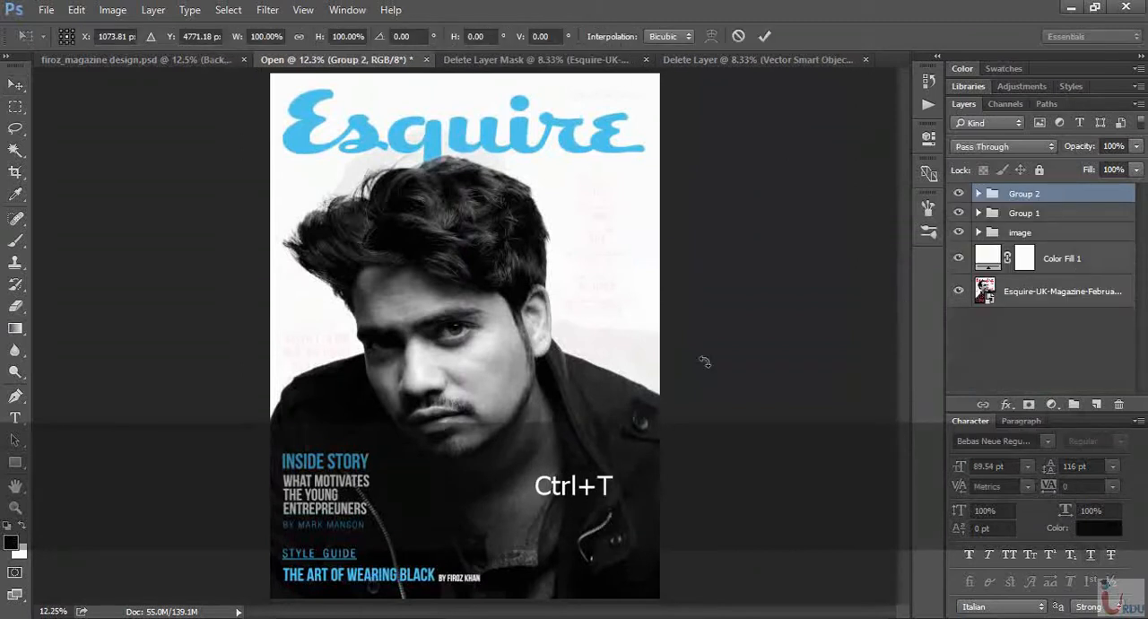
{"action": "left_click_drag", "start_coordinate": [482, 546], "coordinate": [468, 551]}
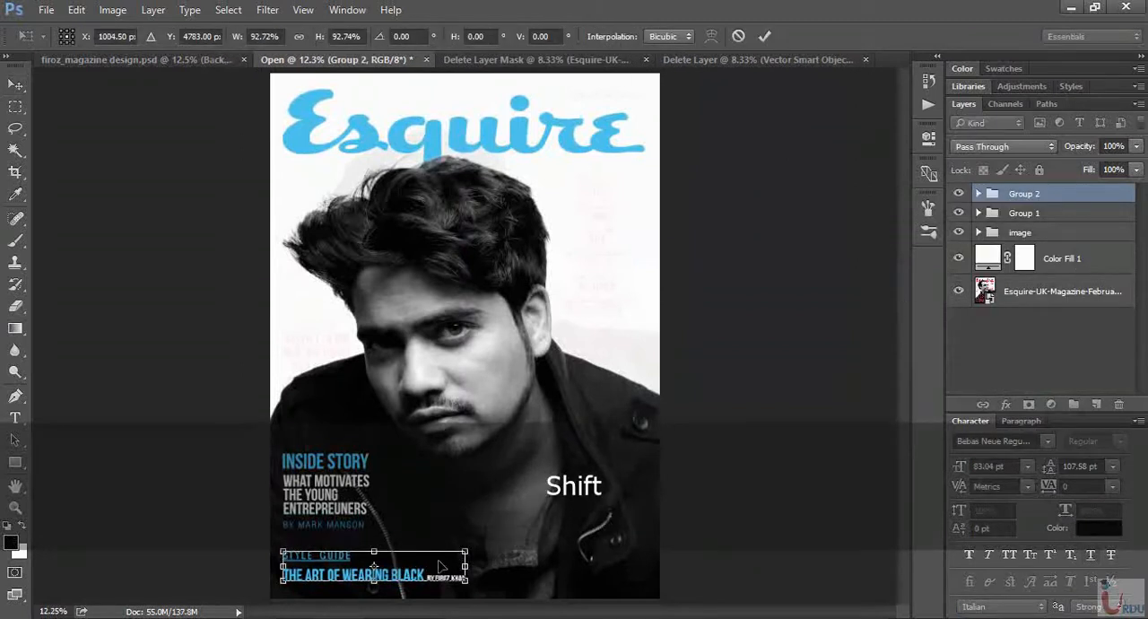
{"action": "double_click", "coordinate": [441, 566]}
{"action": "left_click_drag", "start_coordinate": [438, 587], "coordinate": [436, 579]}
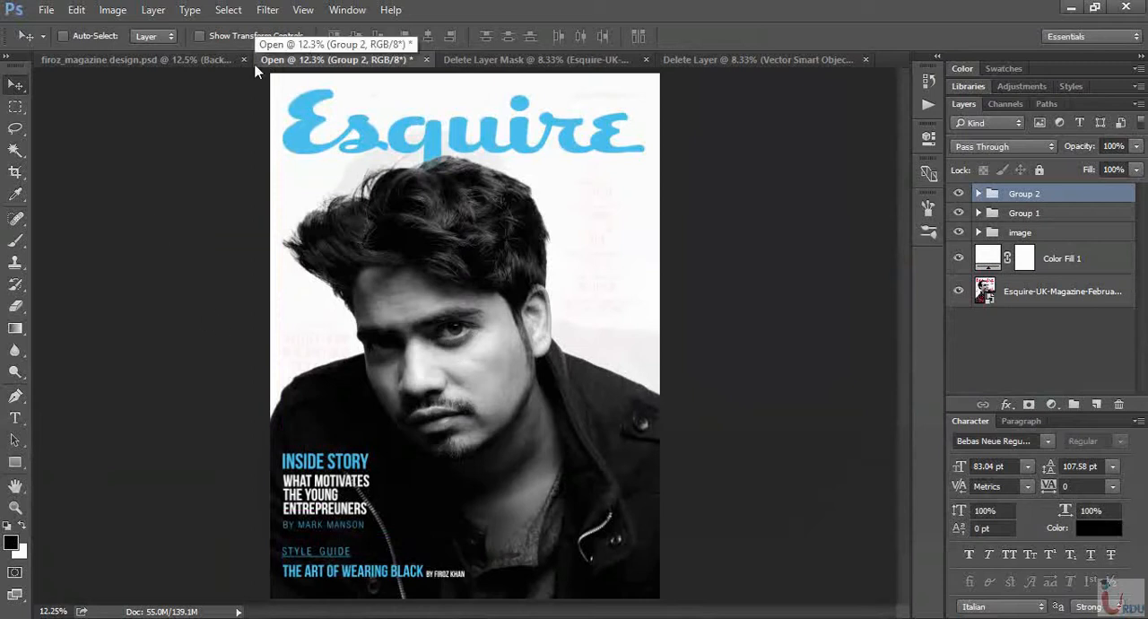
- Copy the 25 list group from firoz_magazine design.psd into the working cover, in its lower right corner
{"action": "left_click", "coordinate": [200, 60]}
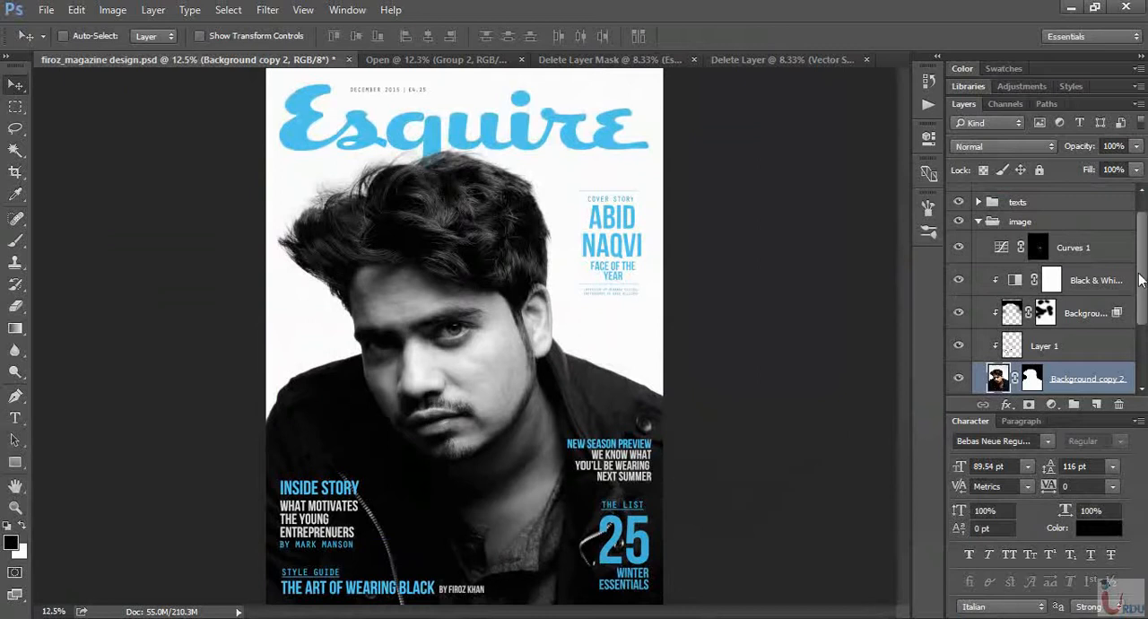
{"action": "scroll", "coordinate": [1139, 280], "scroll_direction": "down", "scroll_amount": 5}
{"action": "scroll", "coordinate": [1139, 279], "scroll_direction": "up", "scroll_amount": 8}
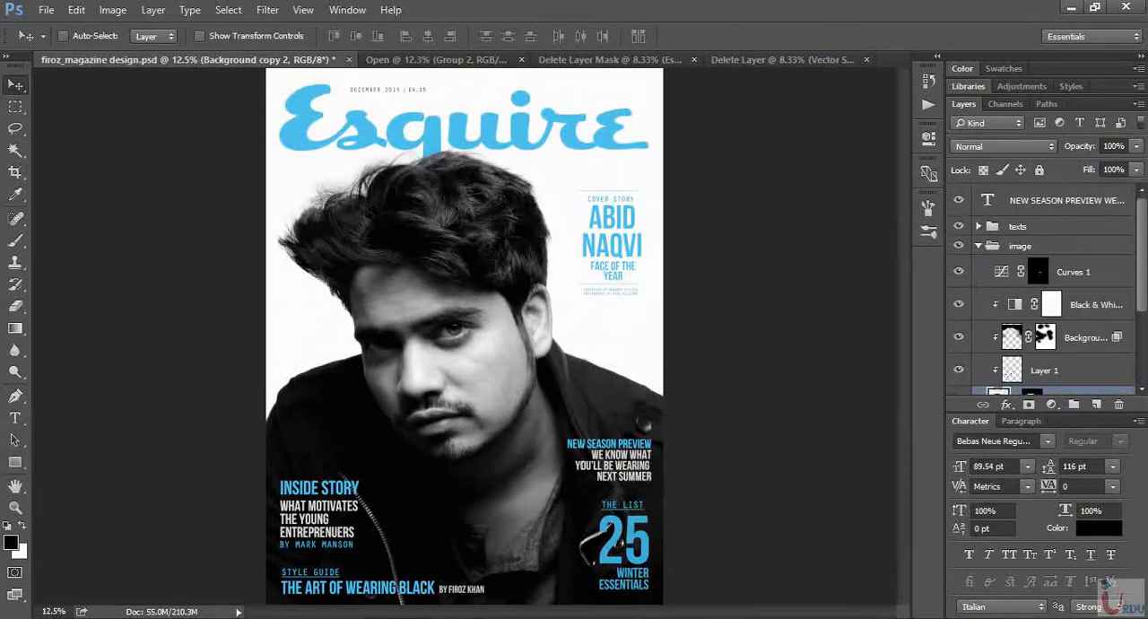
{"action": "left_click", "coordinate": [980, 232]}
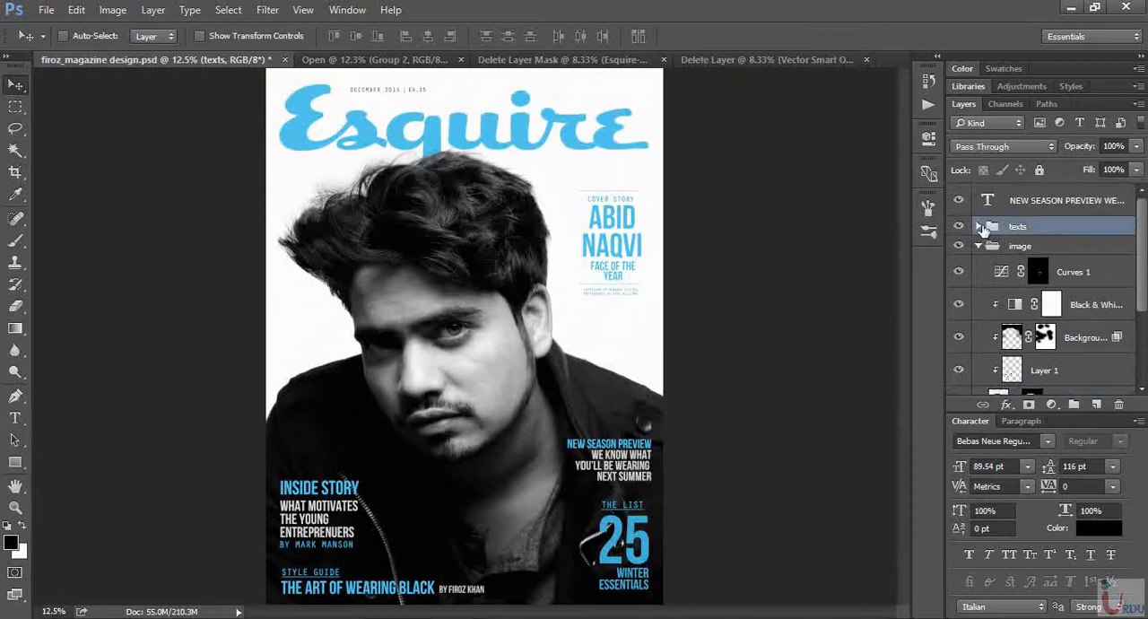
{"action": "left_click", "coordinate": [980, 227]}
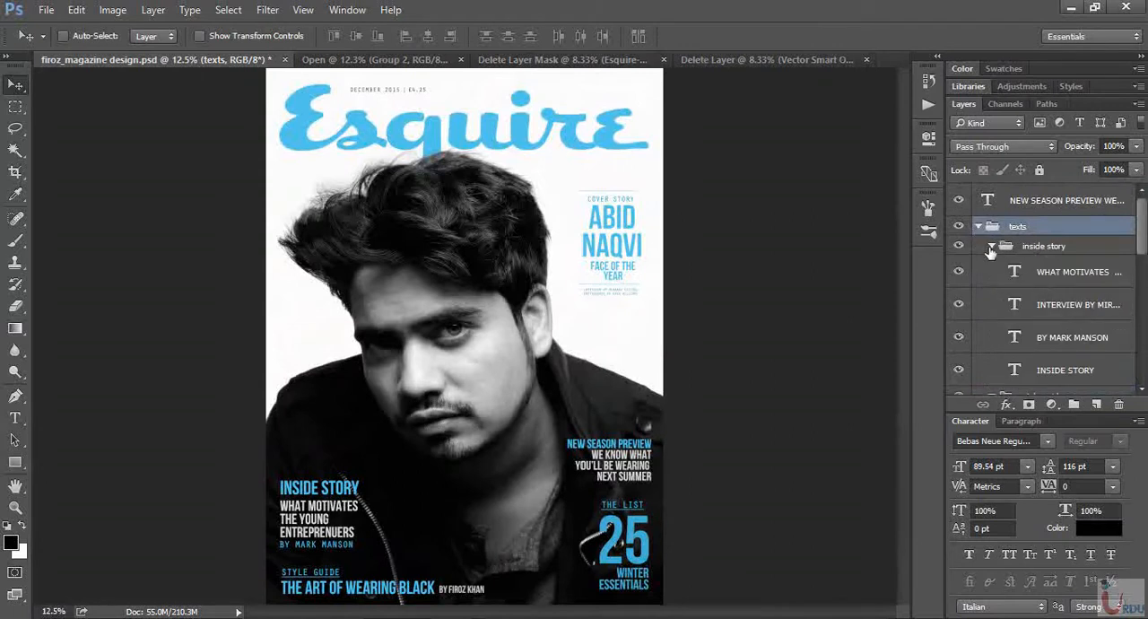
{"action": "left_click", "coordinate": [991, 249]}
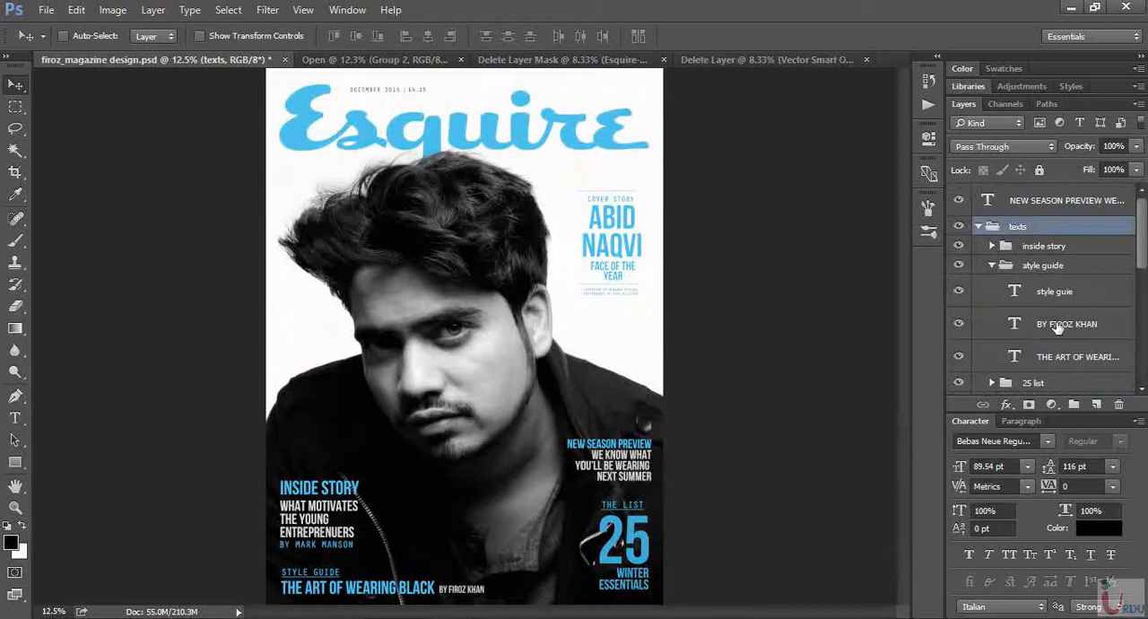
{"action": "left_click", "coordinate": [991, 265]}
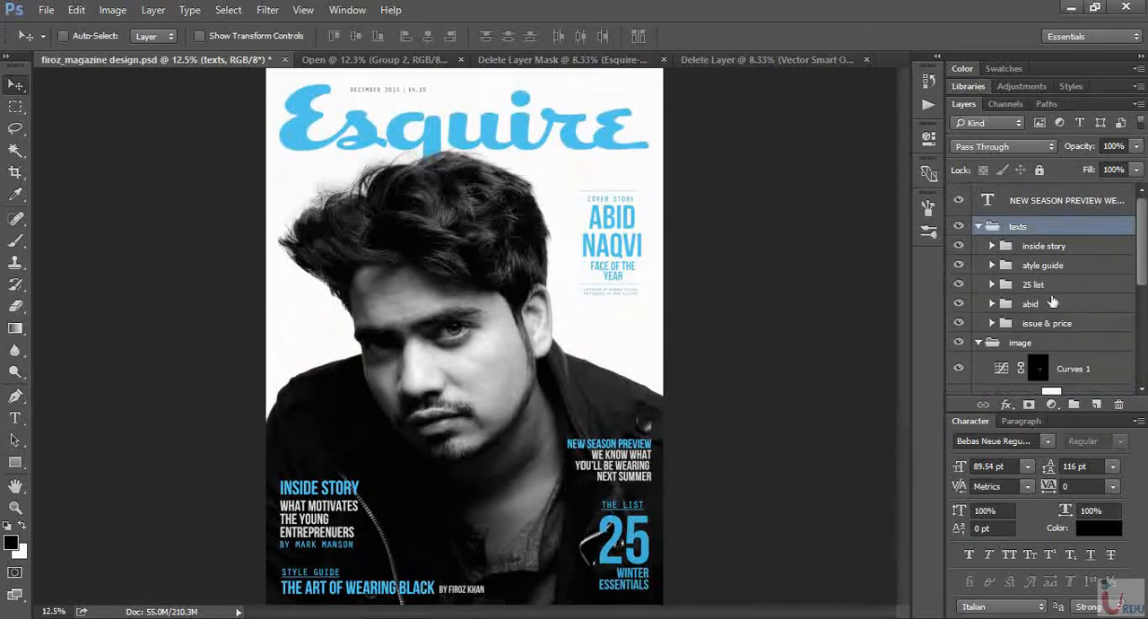
{"action": "left_click_drag", "start_coordinate": [1054, 287], "coordinate": [640, 534]}
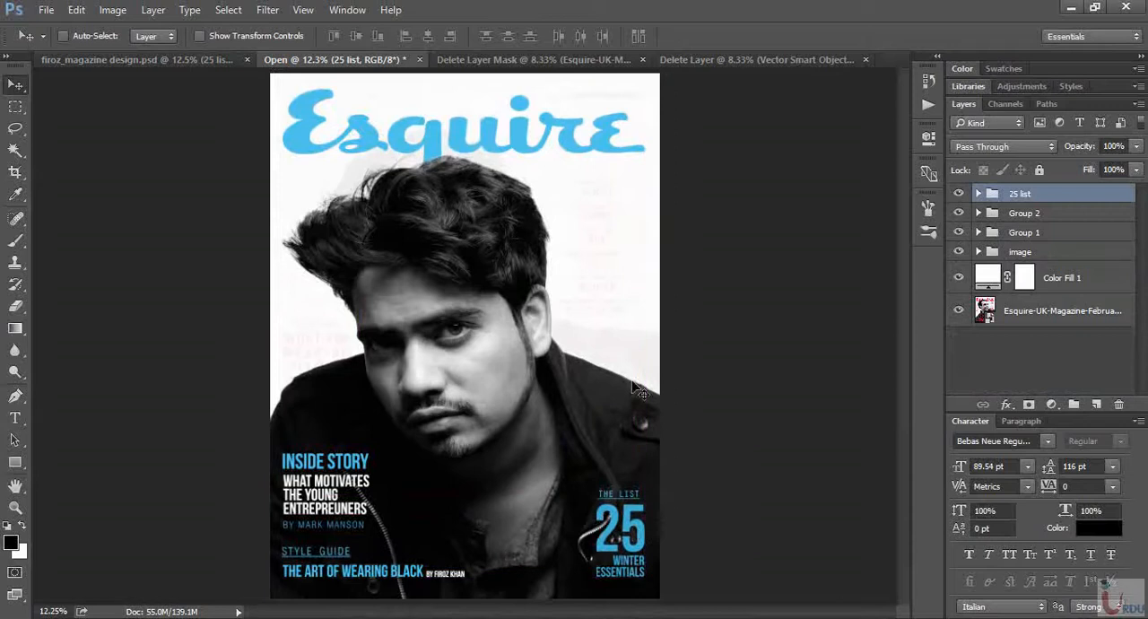
- Examine which cover text each subgroup of the texts group holds in firoz_magazine design.psd by toggling its visibility
{"action": "left_click", "coordinate": [119, 60]}
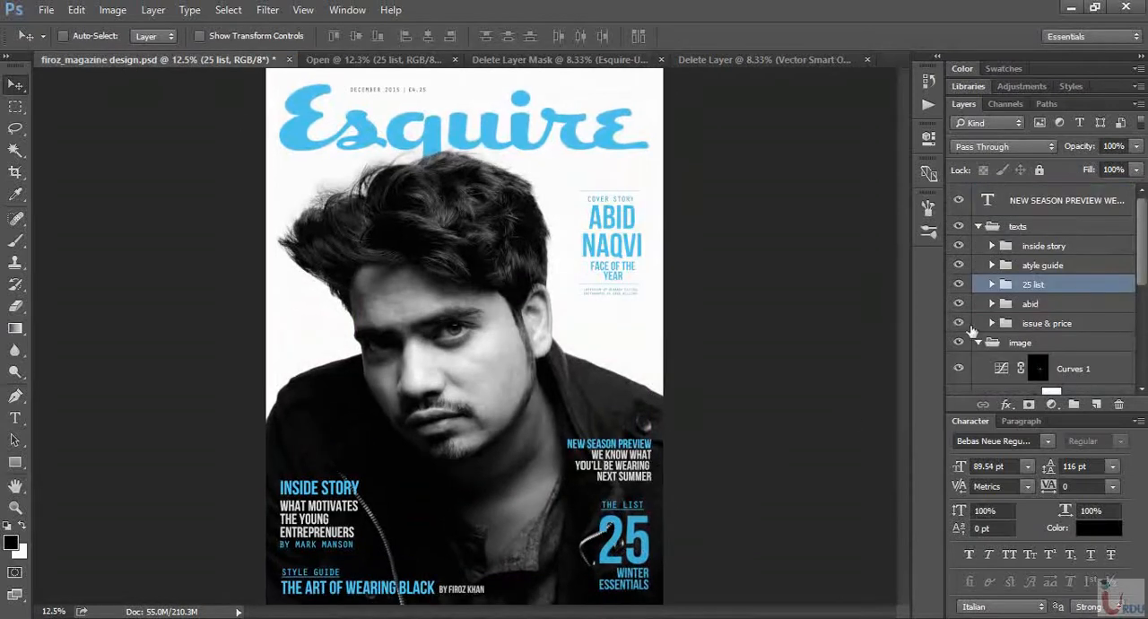
{"action": "left_click", "coordinate": [959, 246]}
{"action": "left_click", "coordinate": [959, 246]}
{"action": "left_click", "coordinate": [959, 265]}
{"action": "left_click", "coordinate": [958, 265]}
{"action": "left_click", "coordinate": [958, 284]}
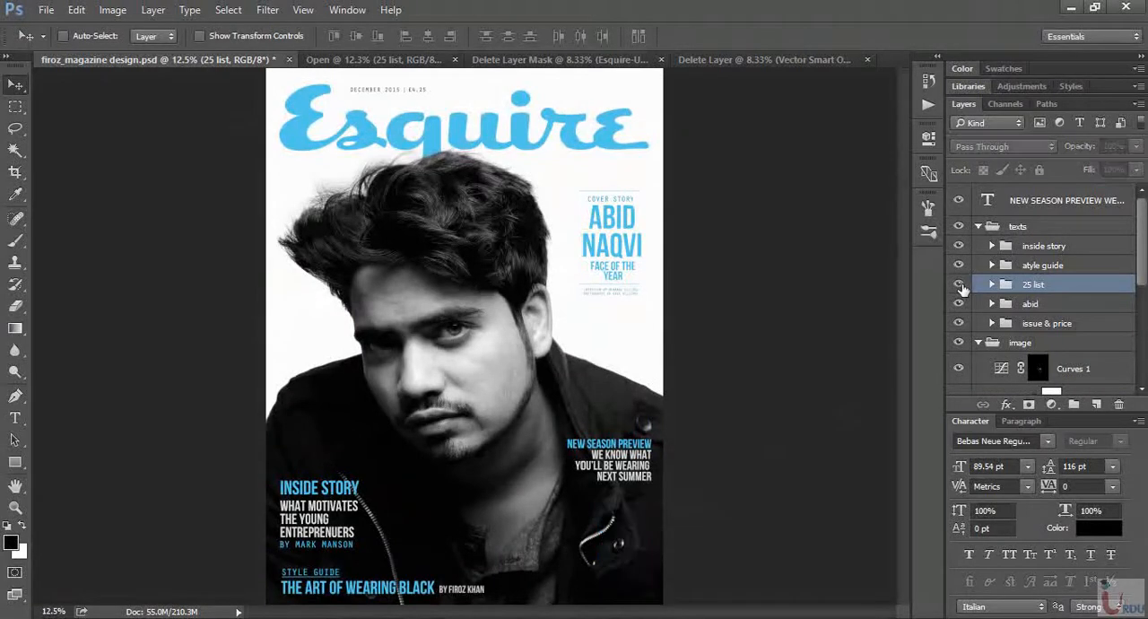
{"action": "left_click", "coordinate": [958, 284]}
{"action": "left_click", "coordinate": [959, 304]}
{"action": "left_click", "coordinate": [959, 304]}
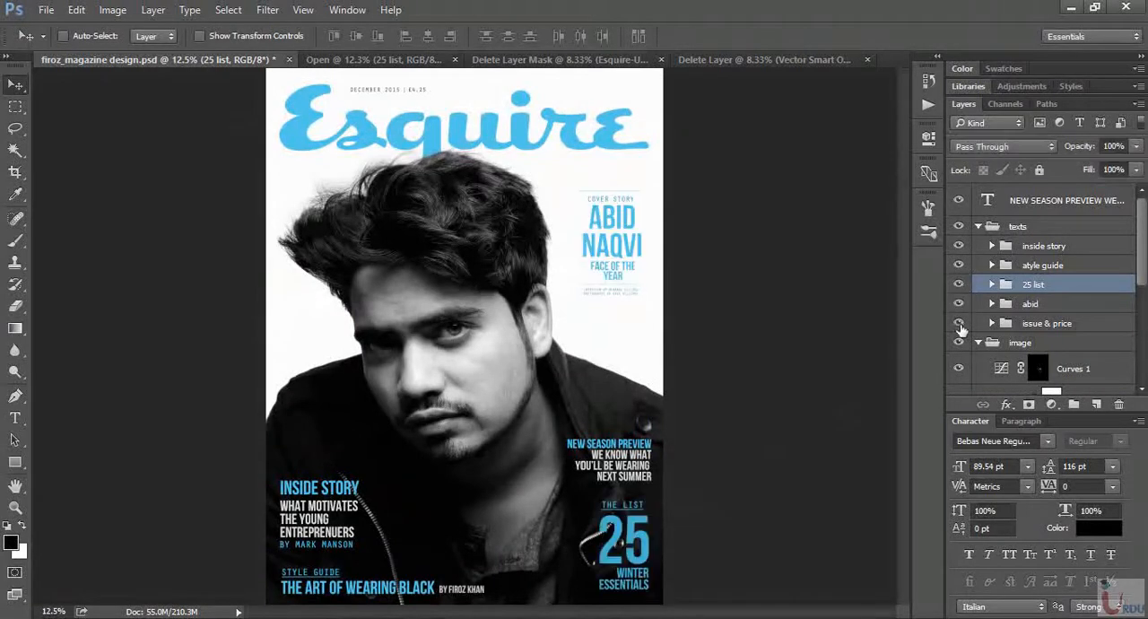
{"action": "left_click", "coordinate": [959, 323]}
{"action": "left_click", "coordinate": [959, 323]}
- Copy the NEW SEASON PREVIEW text layer from the finished design into the working cover, above THE LIST block
{"action": "left_click", "coordinate": [959, 200]}
{"action": "left_click", "coordinate": [958, 200]}
{"action": "left_click", "coordinate": [1030, 200]}
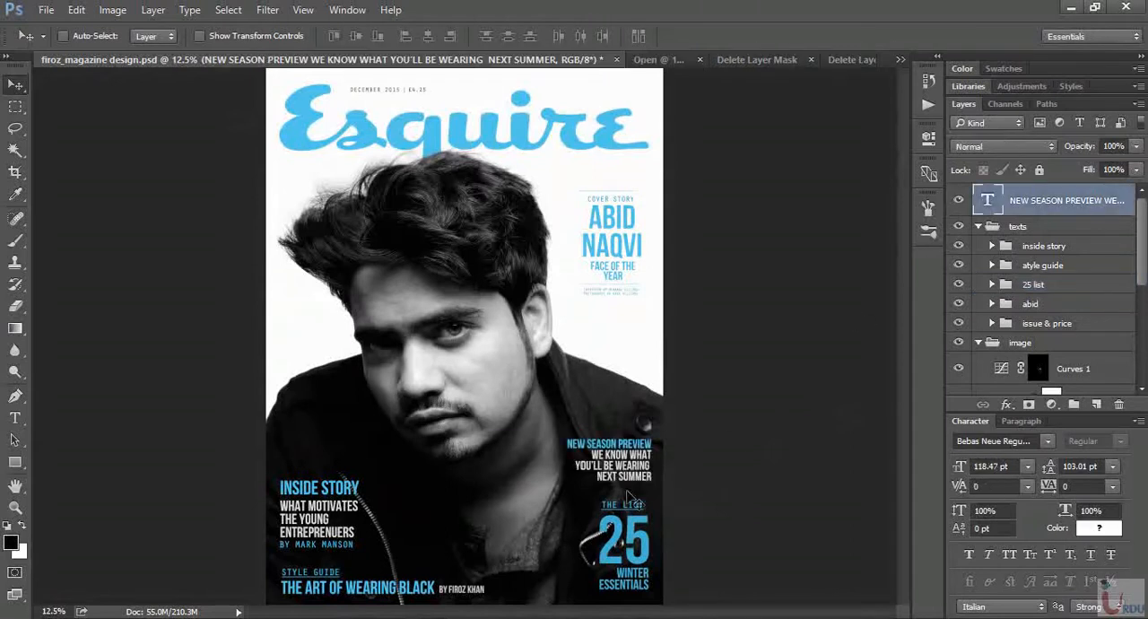
{"action": "mouse_move", "coordinate": [635, 492]}
{"action": "left_mouse_down"}
{"action": "mouse_move", "coordinate": [375, 81]}
{"action": "mouse_move", "coordinate": [709, 92]}
{"action": "mouse_move", "coordinate": [664, 61]}
{"action": "mouse_move", "coordinate": [613, 452]}
{"action": "mouse_move", "coordinate": [633, 466]}
{"action": "mouse_move", "coordinate": [630, 456]}
{"action": "mouse_move", "coordinate": [634, 472]}
{"action": "left_mouse_up"}
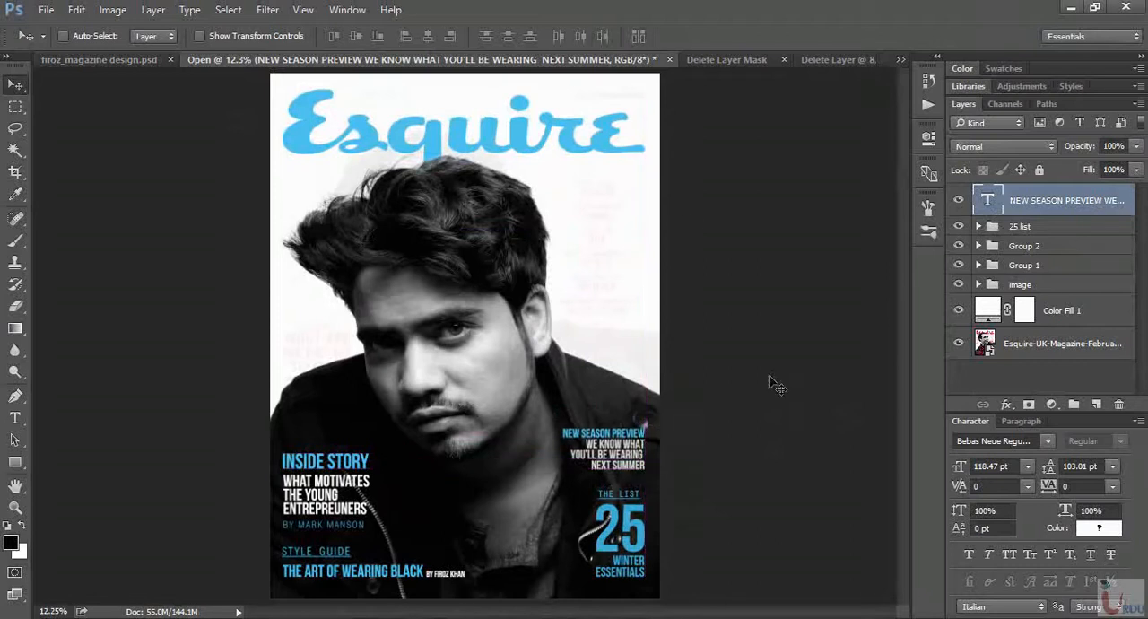
- Copy the COVER STORY text group from the finished design onto the working cover's white area beside the hair
{"action": "left_click", "coordinate": [149, 63]}
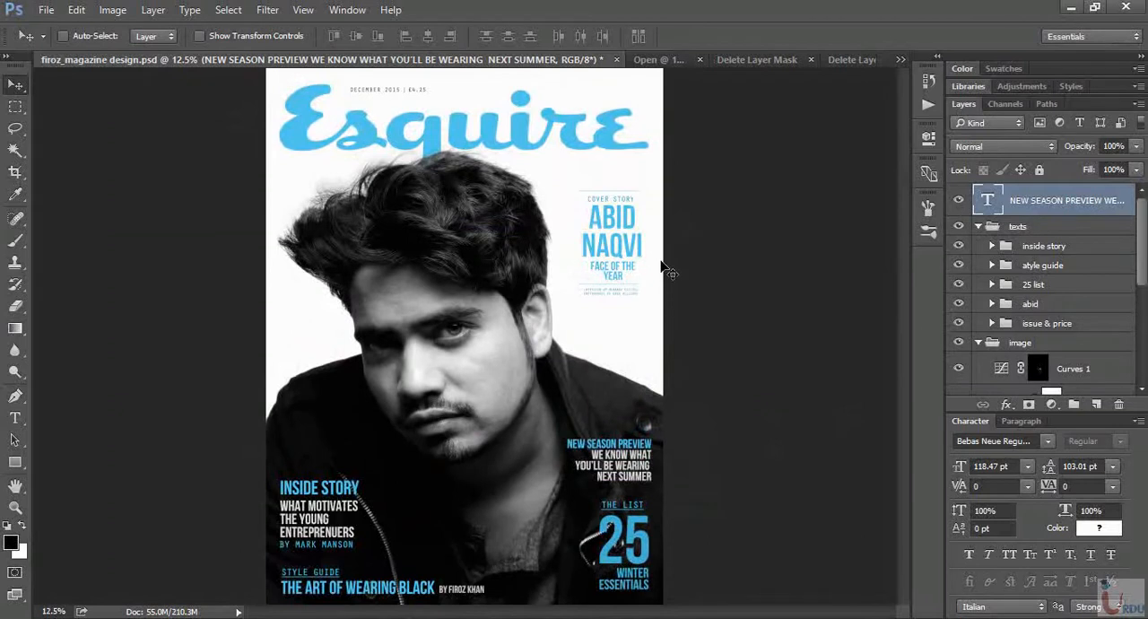
{"action": "key", "text": "ctrl+equal"}
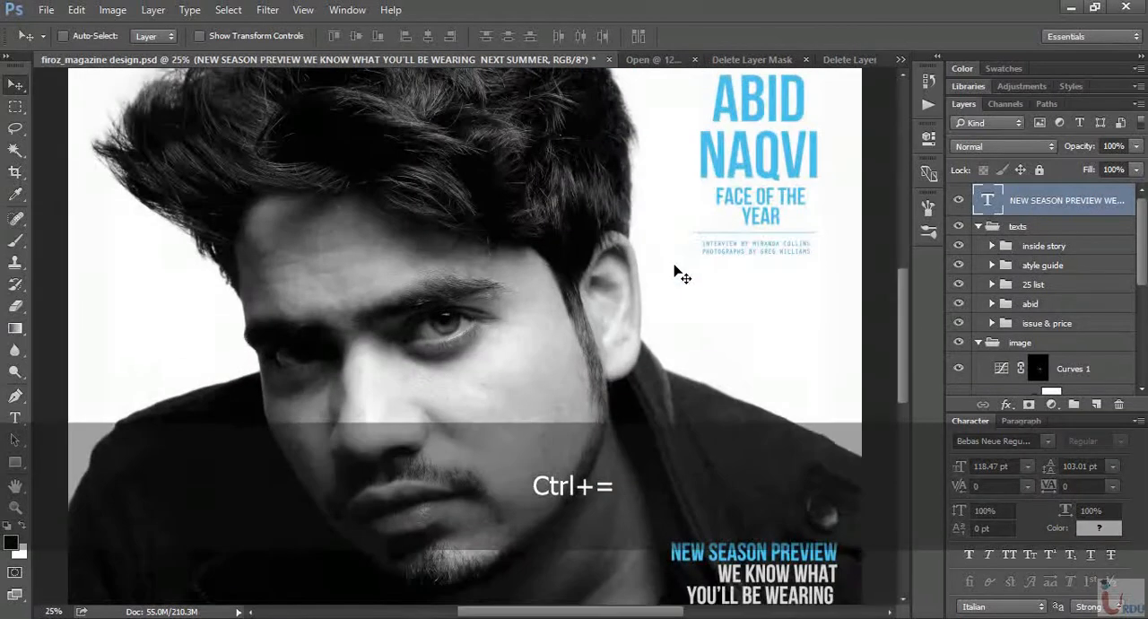
{"action": "key", "text": "space"}
{"action": "left_click_drag", "start_coordinate": [835, 191], "coordinate": [681, 251]}
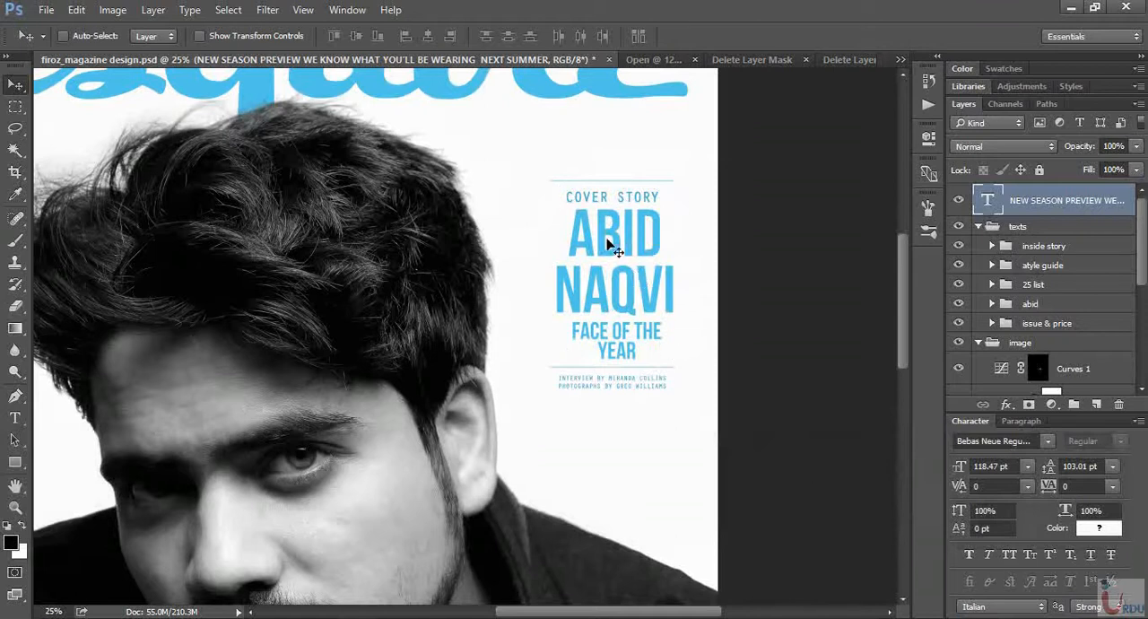
{"action": "left_click", "coordinate": [1060, 309]}
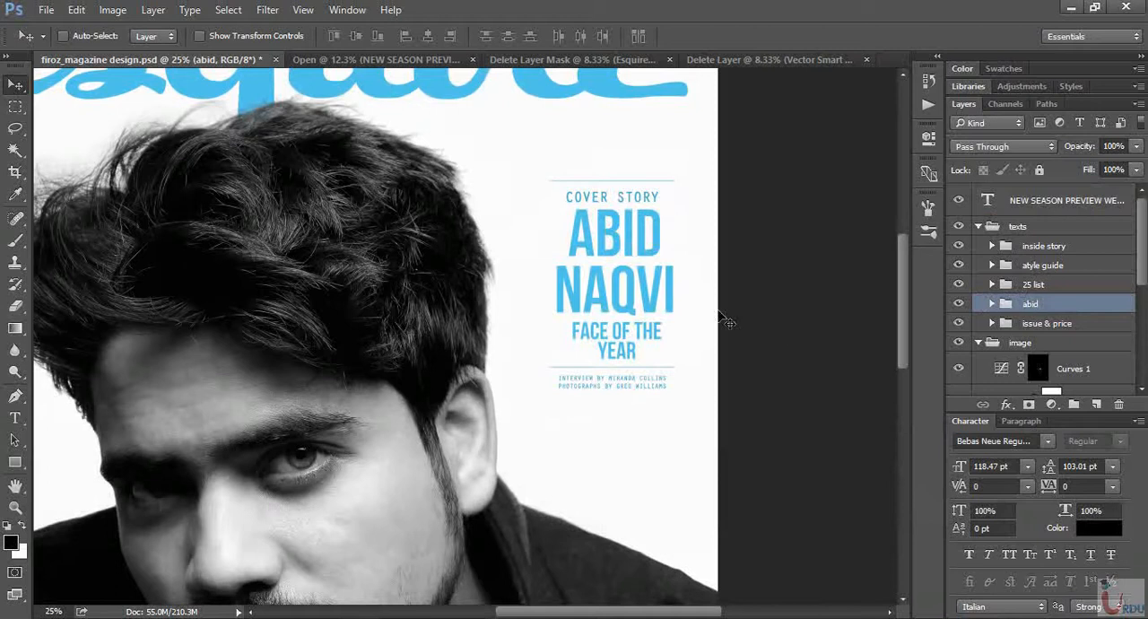
{"action": "left_click_drag", "start_coordinate": [649, 307], "coordinate": [631, 257]}
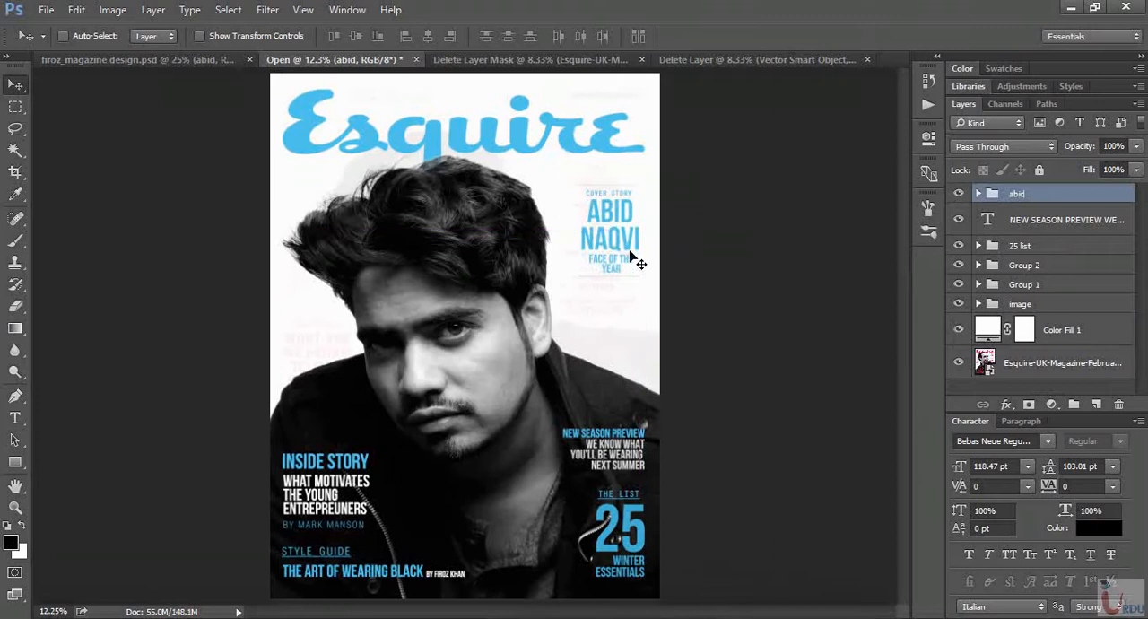
- Hide the original Esquire magazine layer beneath Color Fill 1 and show the cover in full-screen mode with the menu bar
{"action": "left_click", "coordinate": [959, 362]}
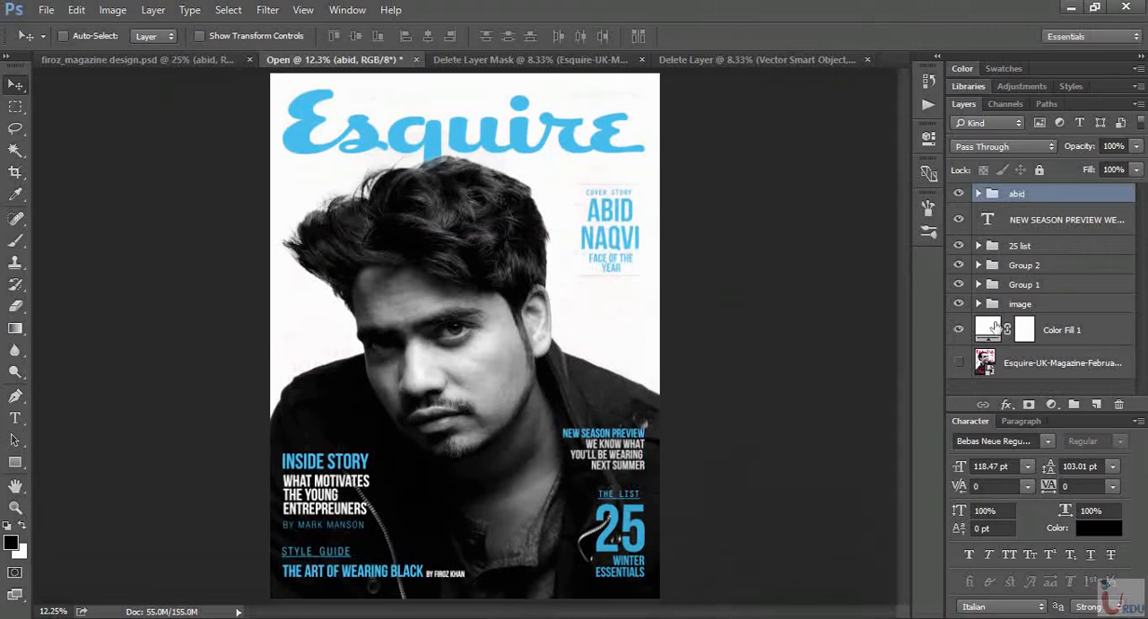
{"action": "left_click", "coordinate": [994, 327]}
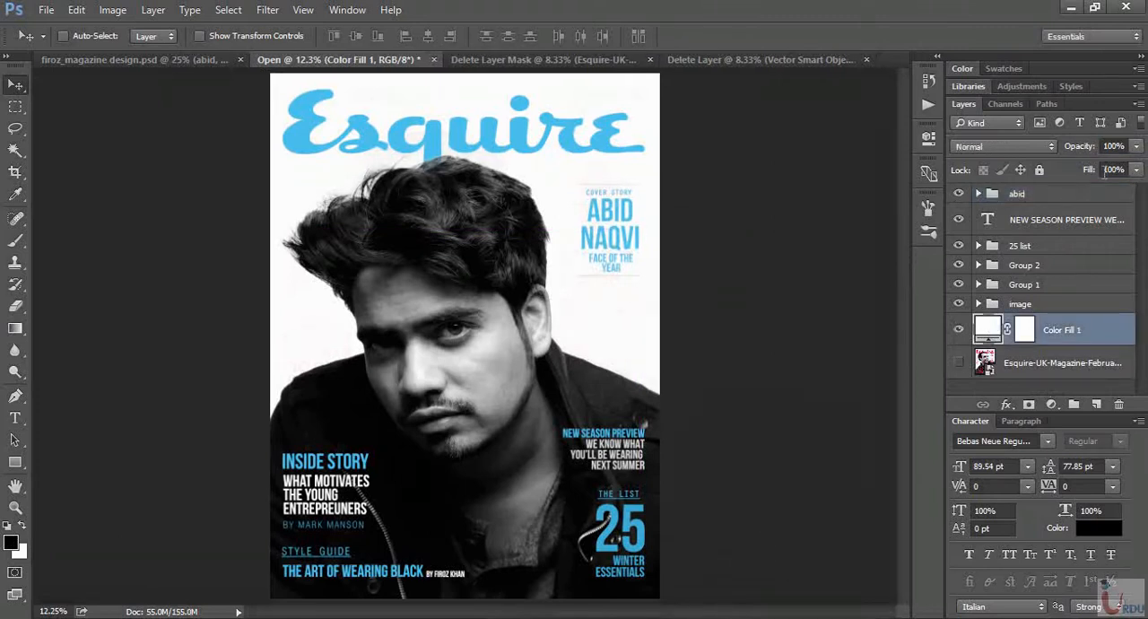
{"action": "key", "text": "f"}
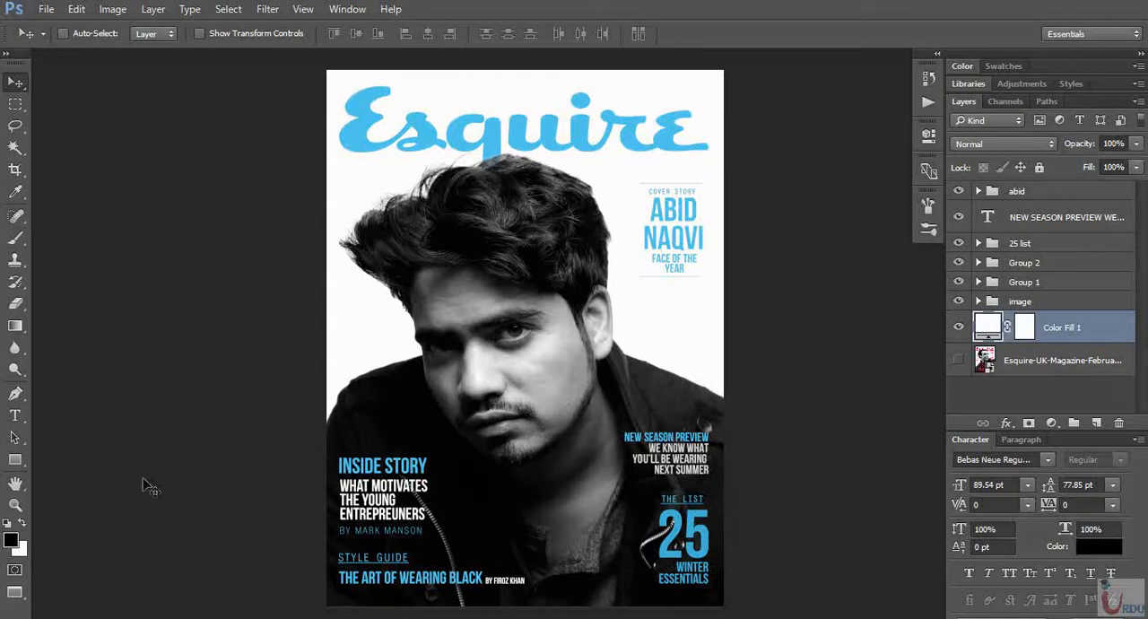
{"action": "left_click", "coordinate": [17, 394]}
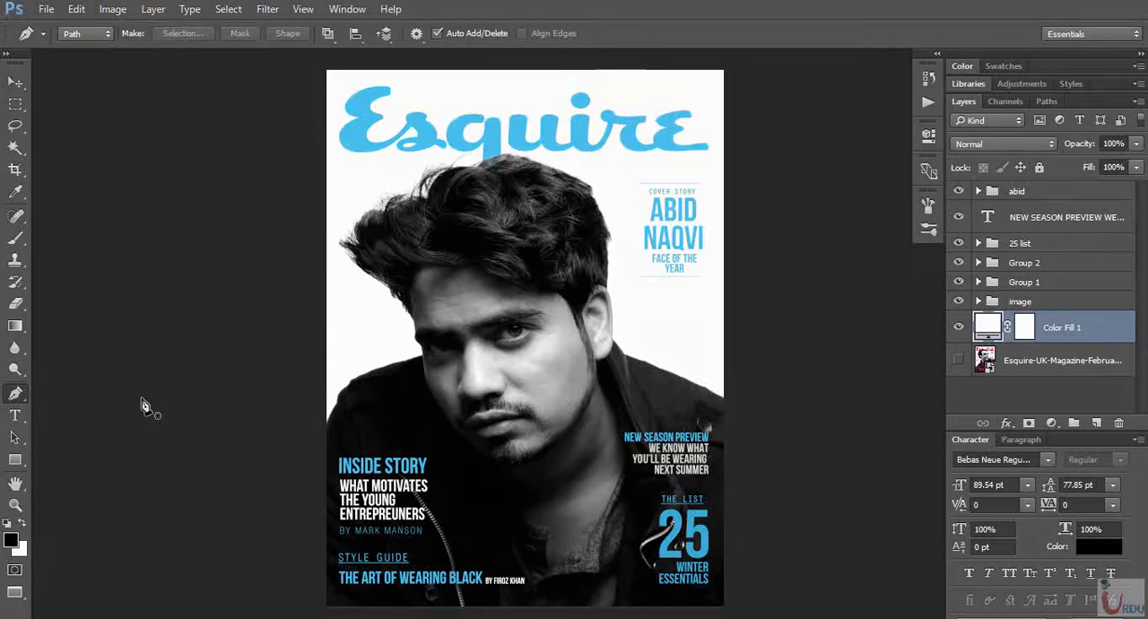